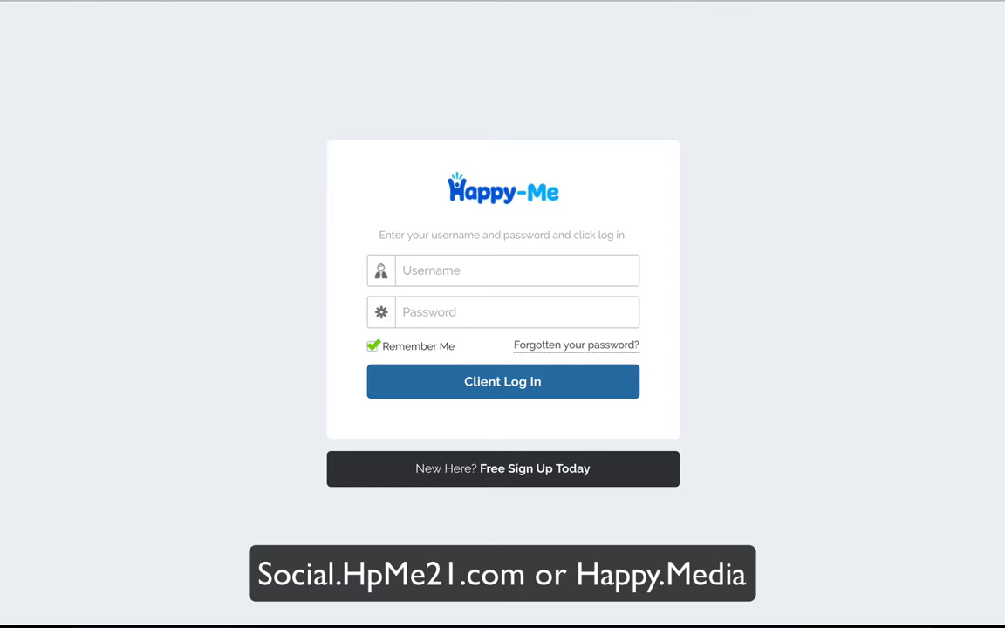
Step: Click into the login username field and dismiss its suggestion list
{"action": "left_click", "coordinate": [476, 271]}
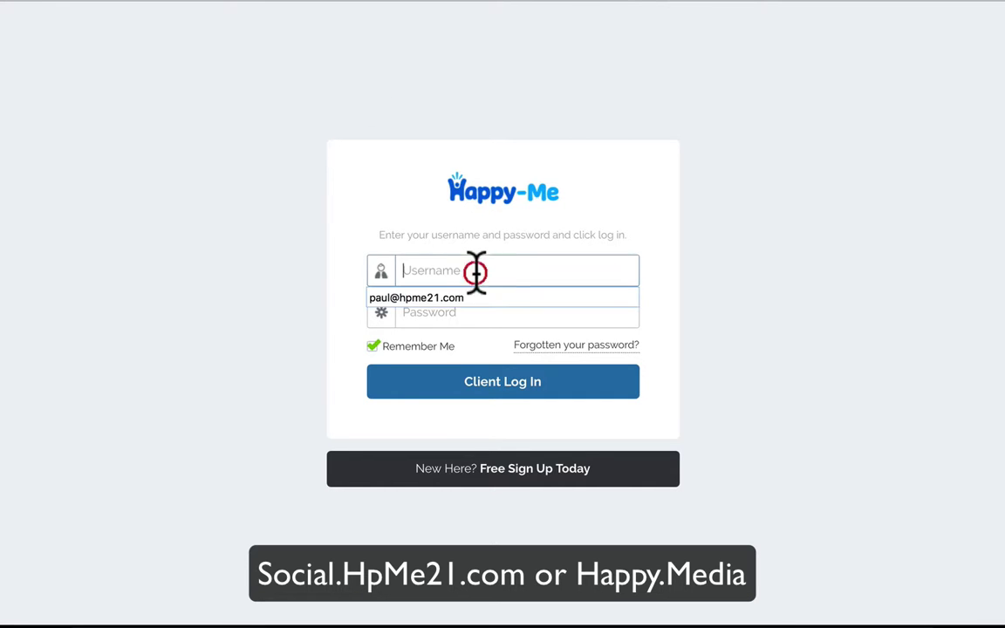
{"action": "left_click", "coordinate": [393, 229]}
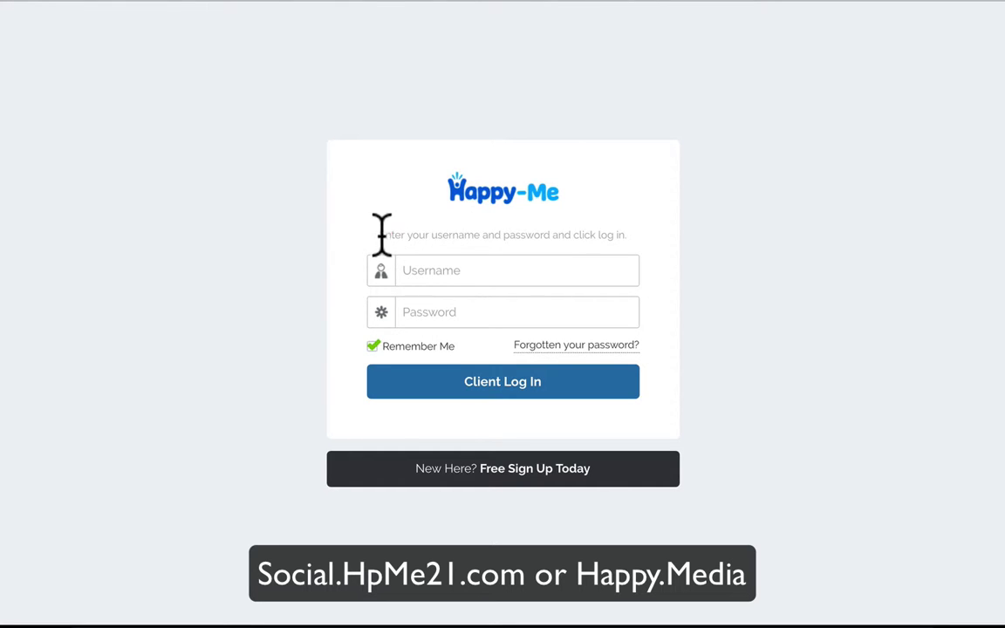
{"action": "left_click", "coordinate": [381, 232]}
Step: Open the free sign-up form, enter a new e-mail address and password, and submit it
{"action": "left_click", "coordinate": [498, 473]}
{"action": "left_click", "coordinate": [494, 264]}
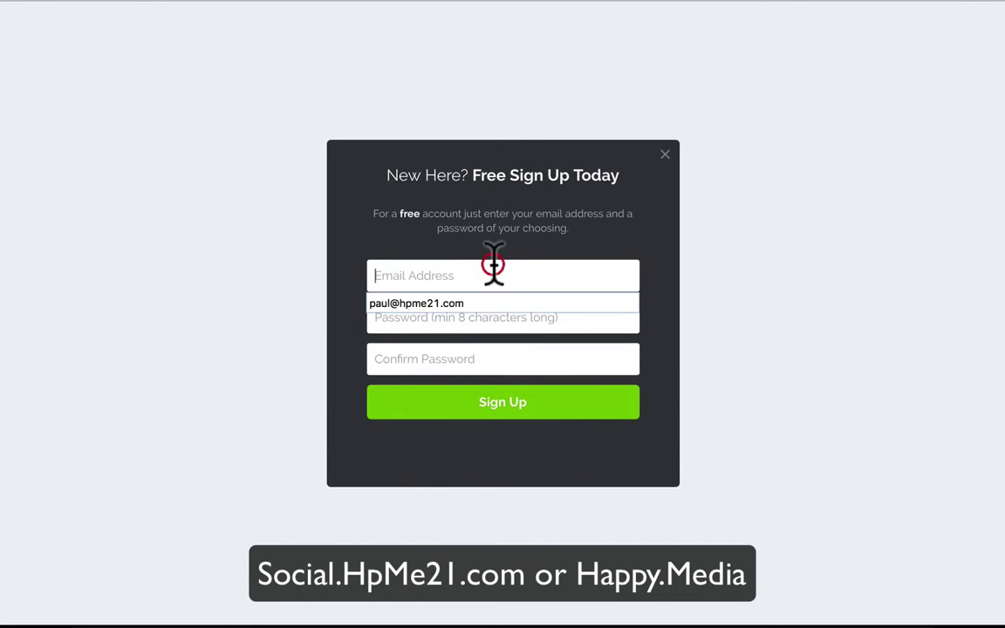
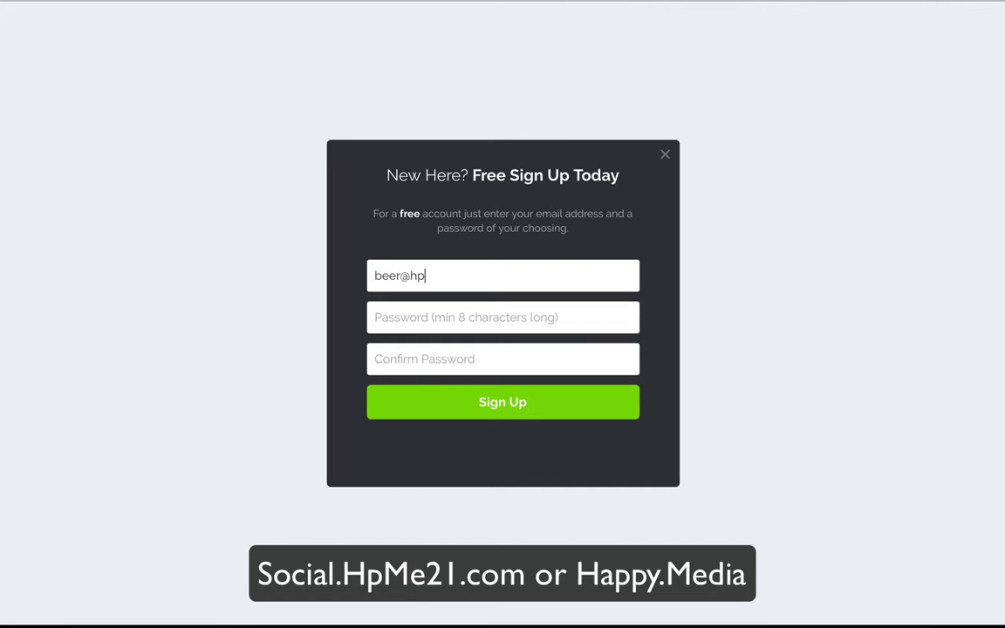
{"action": "left_click", "coordinate": [502, 318]}
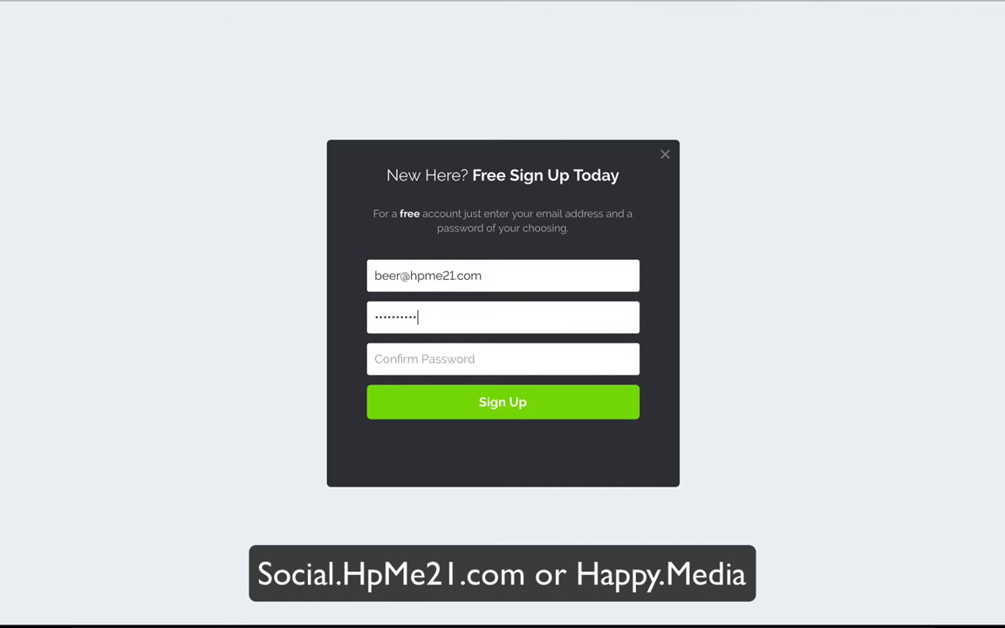
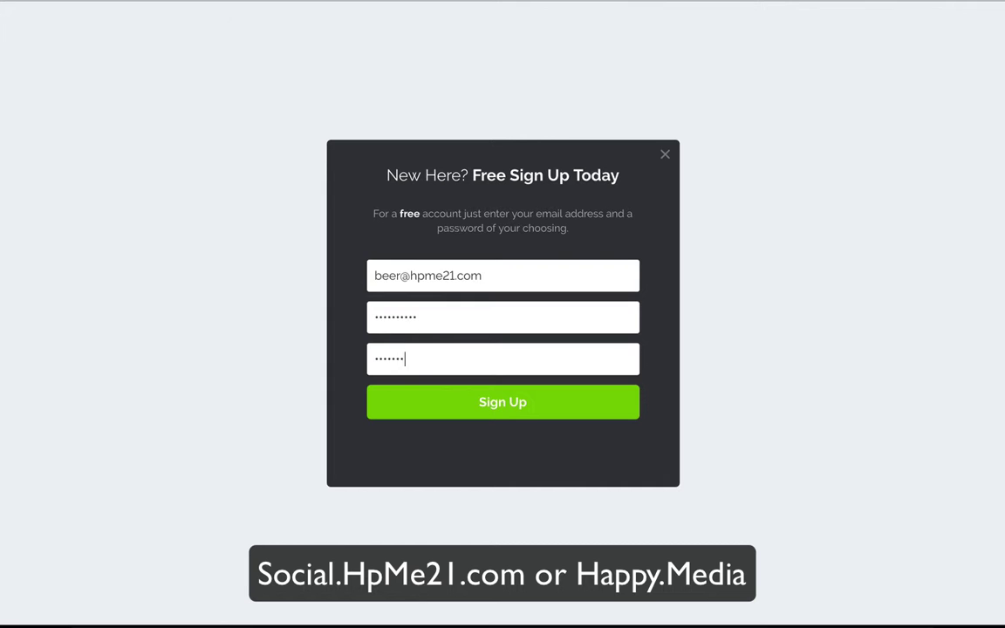
{"action": "left_click", "coordinate": [515, 401]}
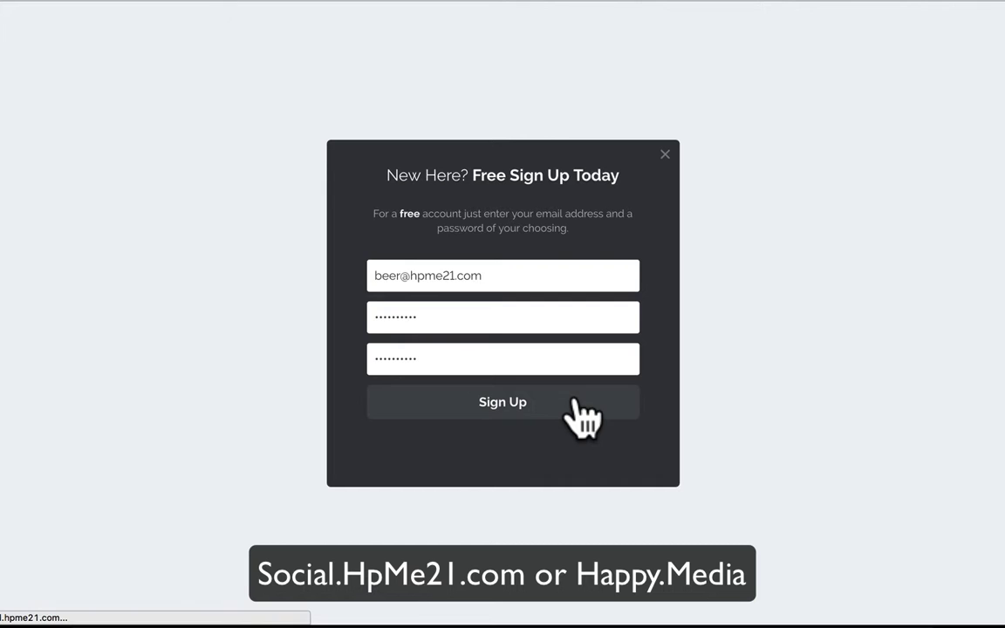
Step: Decline the browser's password save and authorise Happy-Me to use the Twitter account
{"action": "left_click", "coordinate": [577, 403]}
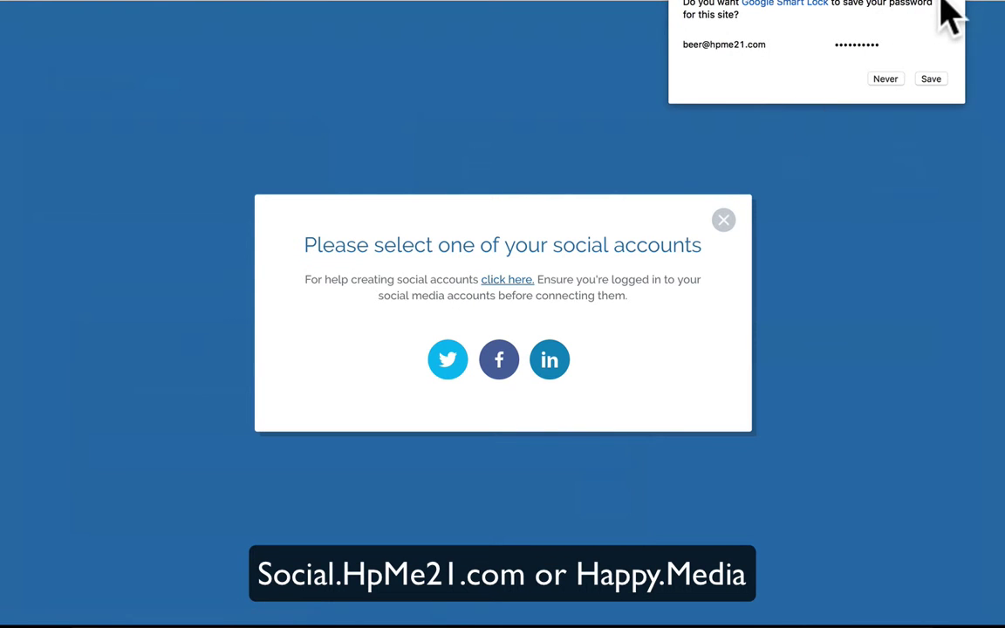
{"action": "left_click", "coordinate": [883, 78]}
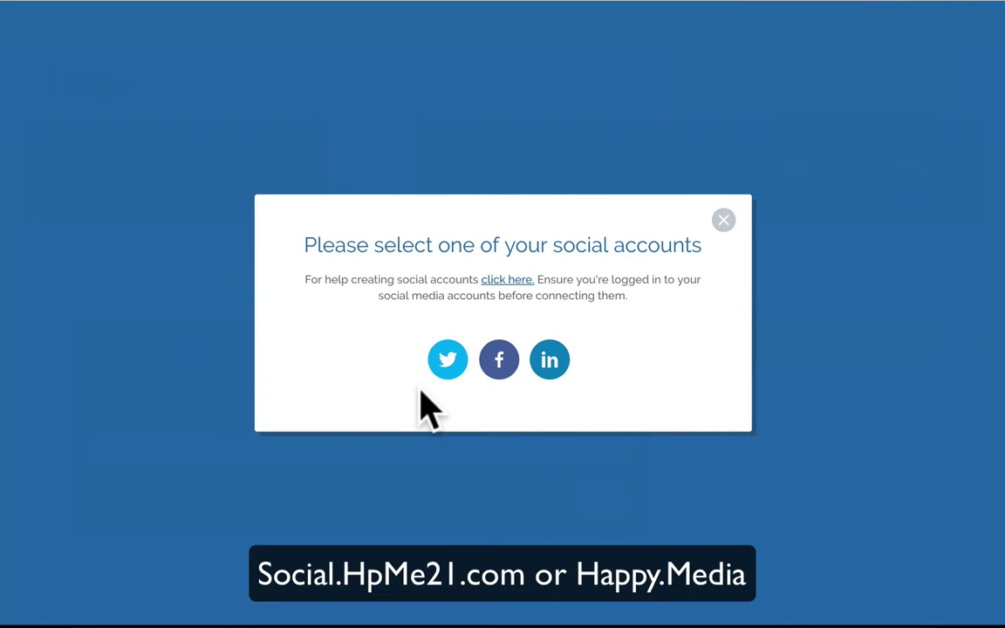
{"action": "left_click", "coordinate": [443, 376]}
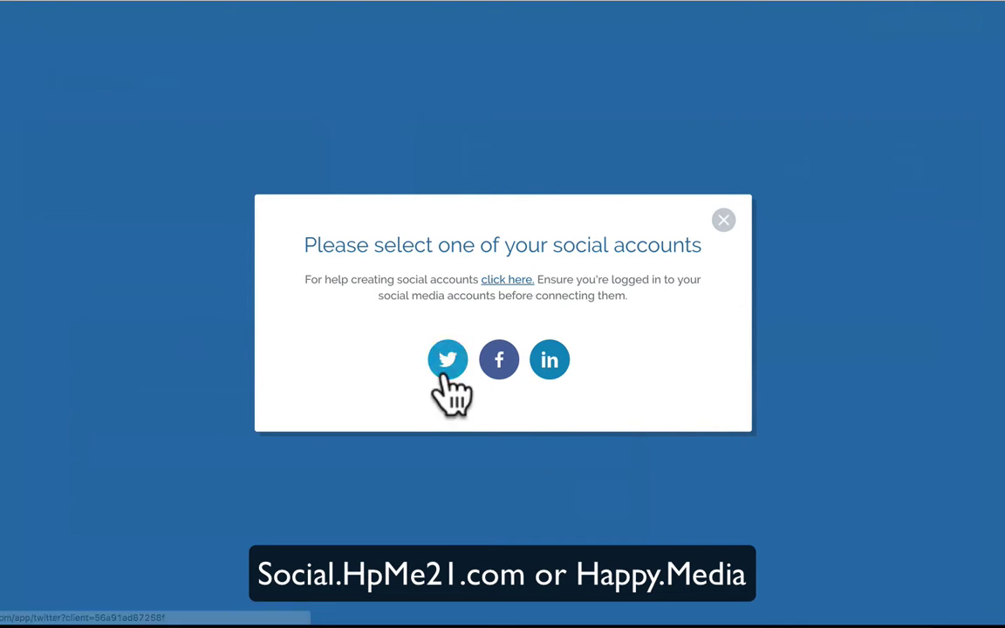
{"action": "left_click", "coordinate": [447, 373]}
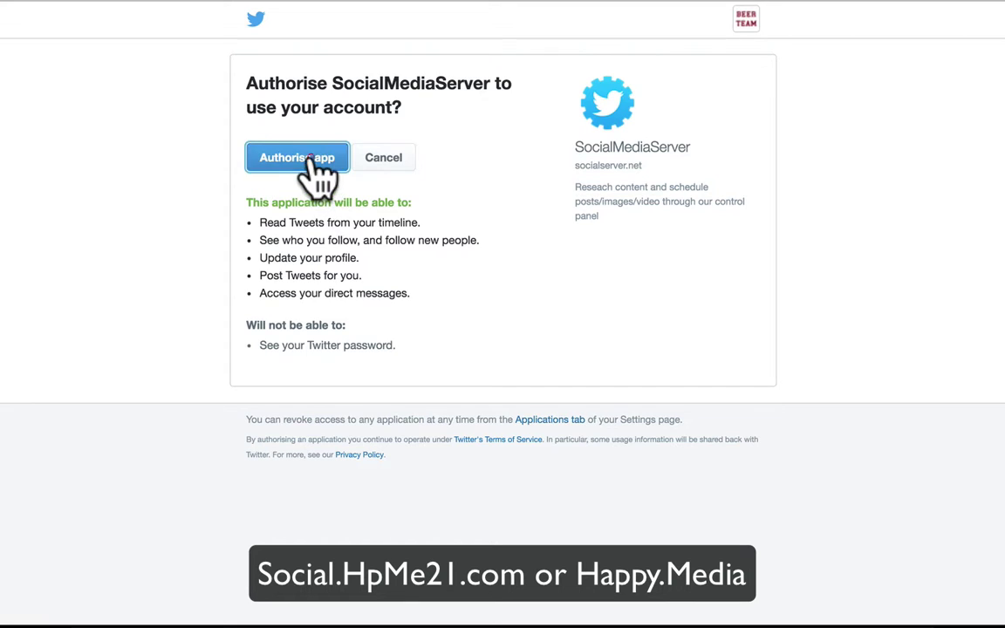
{"action": "left_click", "coordinate": [323, 160]}
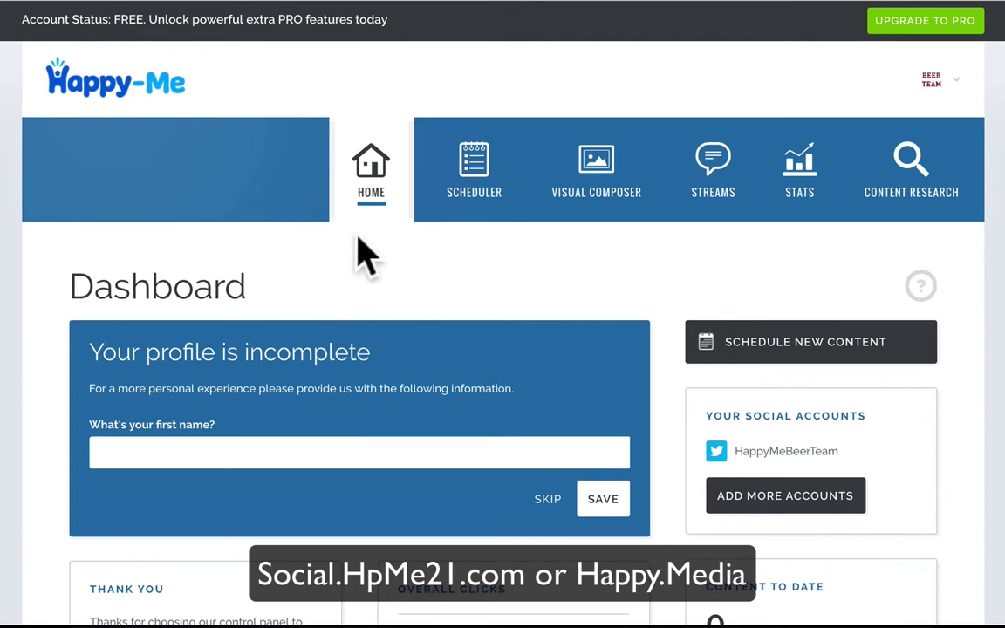
Step: Browse the Scheduler, then switch to Visual Composer and select its Heading text field
{"action": "scroll", "coordinate": [414, 322], "scroll_direction": "down", "scroll_amount": 3}
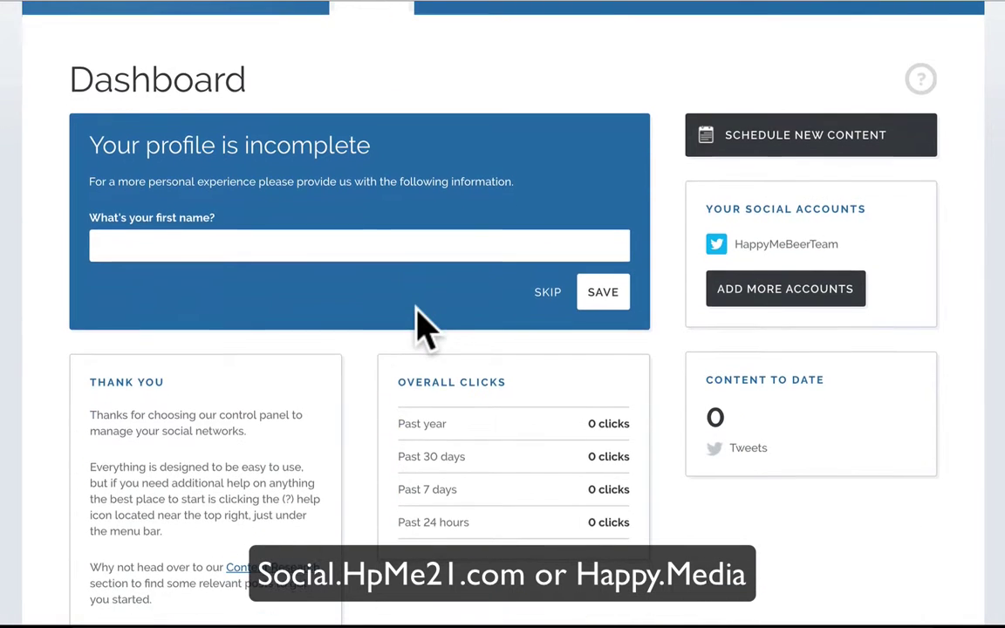
{"action": "scroll", "coordinate": [417, 314], "scroll_direction": "up", "scroll_amount": 3}
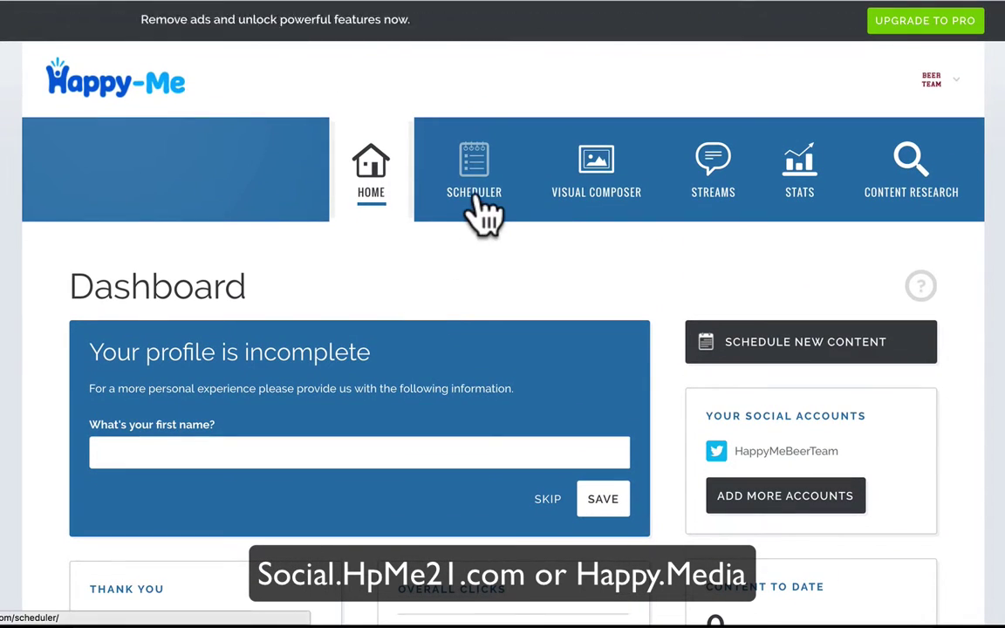
{"action": "left_click", "coordinate": [476, 194]}
{"action": "scroll", "coordinate": [521, 359], "scroll_direction": "down", "scroll_amount": 3}
{"action": "scroll", "coordinate": [646, 506], "scroll_direction": "up", "scroll_amount": 3}
{"action": "left_click", "coordinate": [597, 184]}
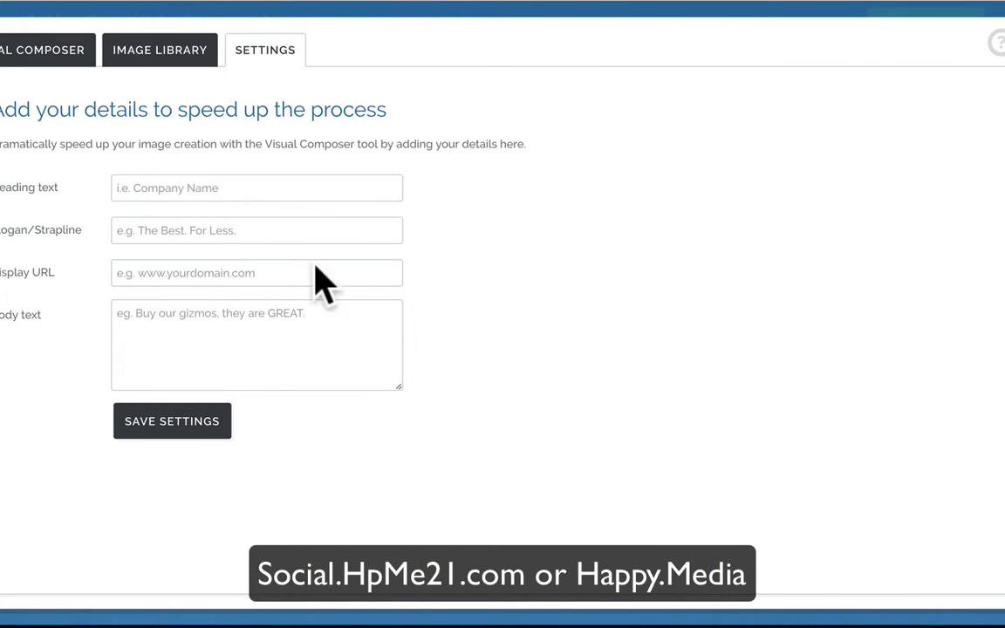
{"action": "left_click", "coordinate": [287, 189]}
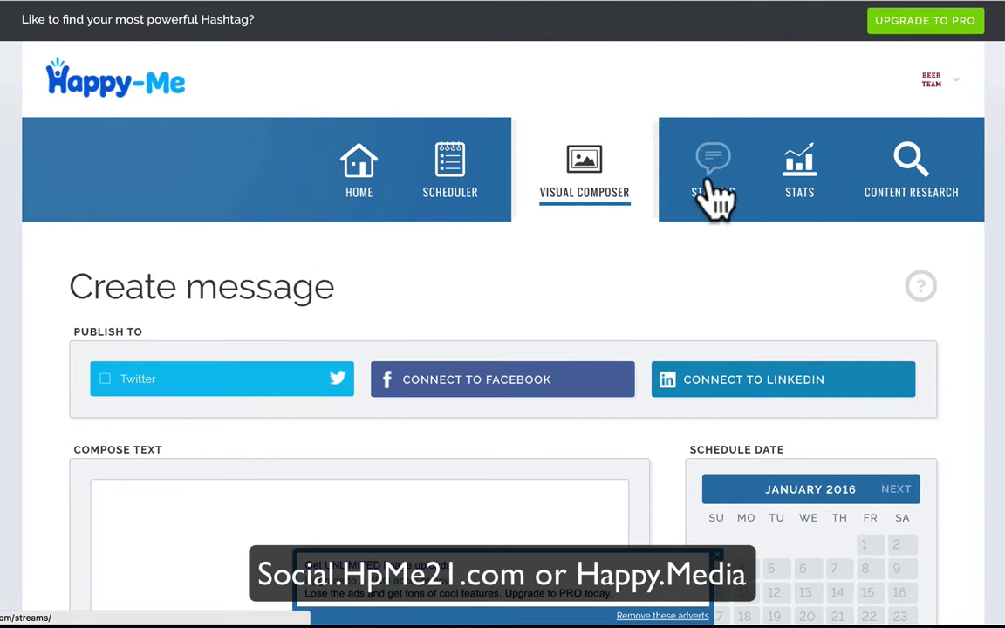
Step: Add the Twitter Home Feed and Mentions streams on the Streams page
{"action": "left_click", "coordinate": [711, 176]}
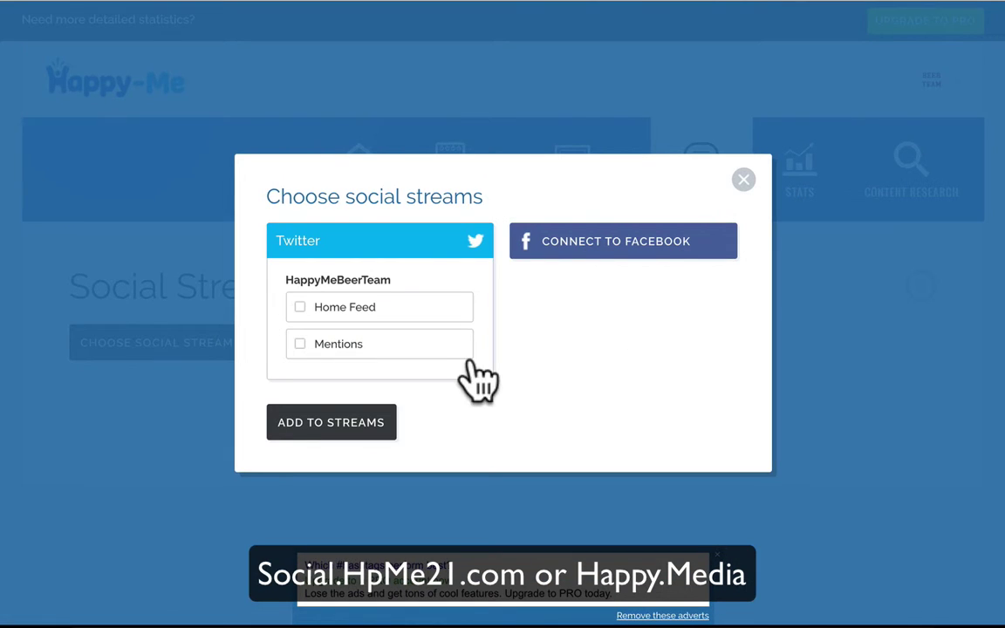
{"action": "left_click", "coordinate": [344, 316]}
{"action": "left_click", "coordinate": [343, 349]}
{"action": "left_click", "coordinate": [381, 424]}
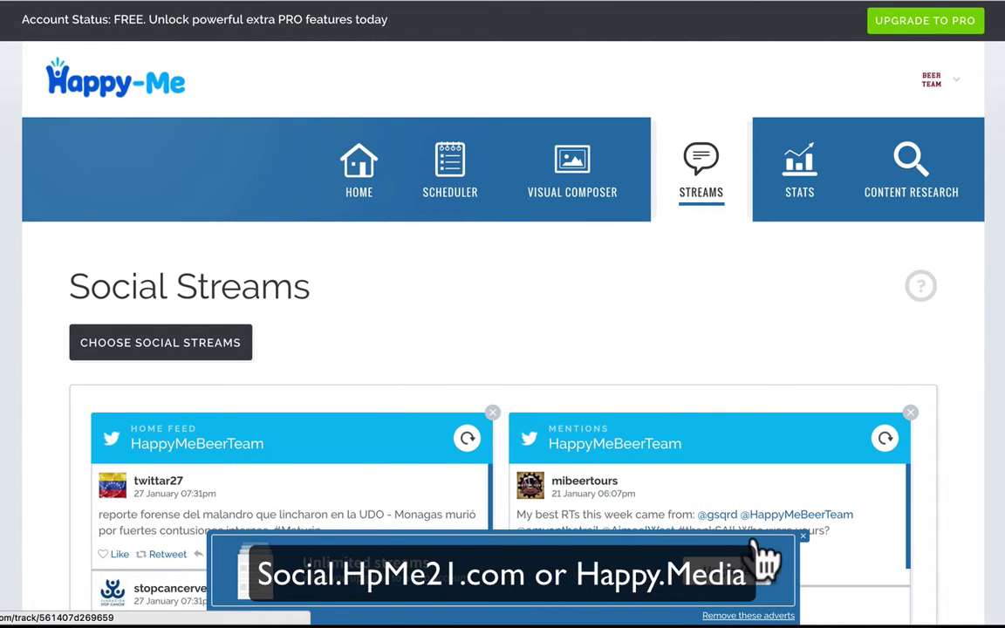
Step: Close the bottom advert and scroll through both live tweet columns
{"action": "scroll", "coordinate": [755, 536], "scroll_direction": "down", "scroll_amount": 1}
{"action": "scroll", "coordinate": [672, 421], "scroll_direction": "down", "scroll_amount": 5}
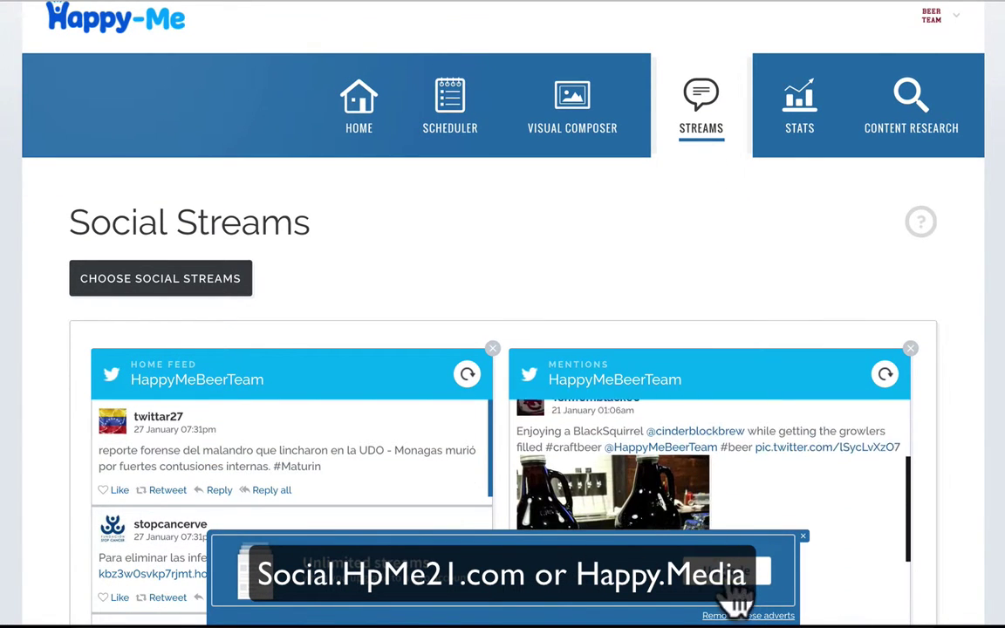
{"action": "left_click", "coordinate": [799, 536]}
{"action": "scroll", "coordinate": [390, 523], "scroll_direction": "down", "scroll_amount": 3}
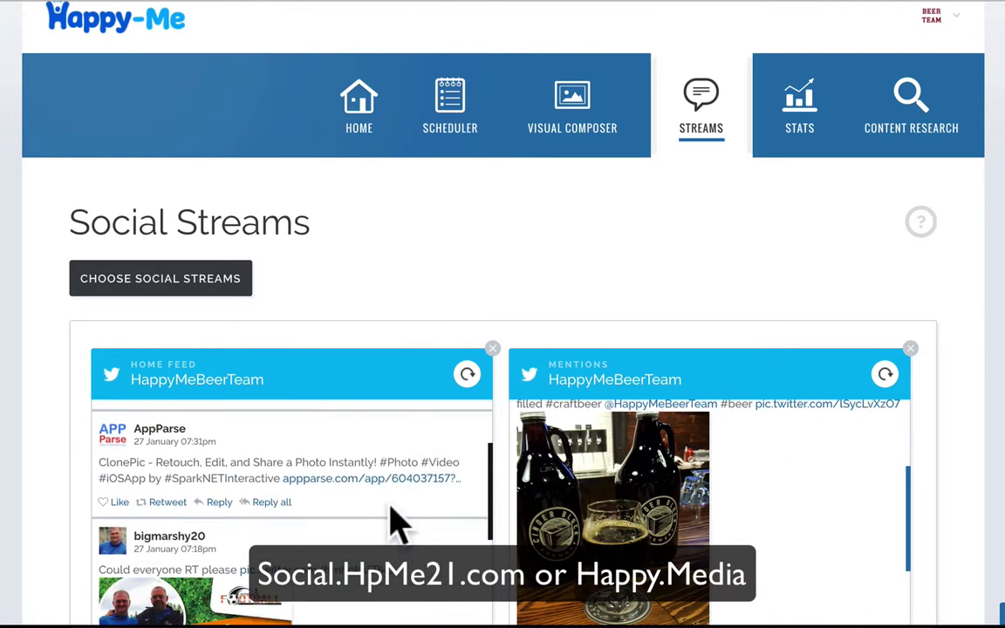
{"action": "scroll", "coordinate": [390, 522], "scroll_direction": "down", "scroll_amount": 3}
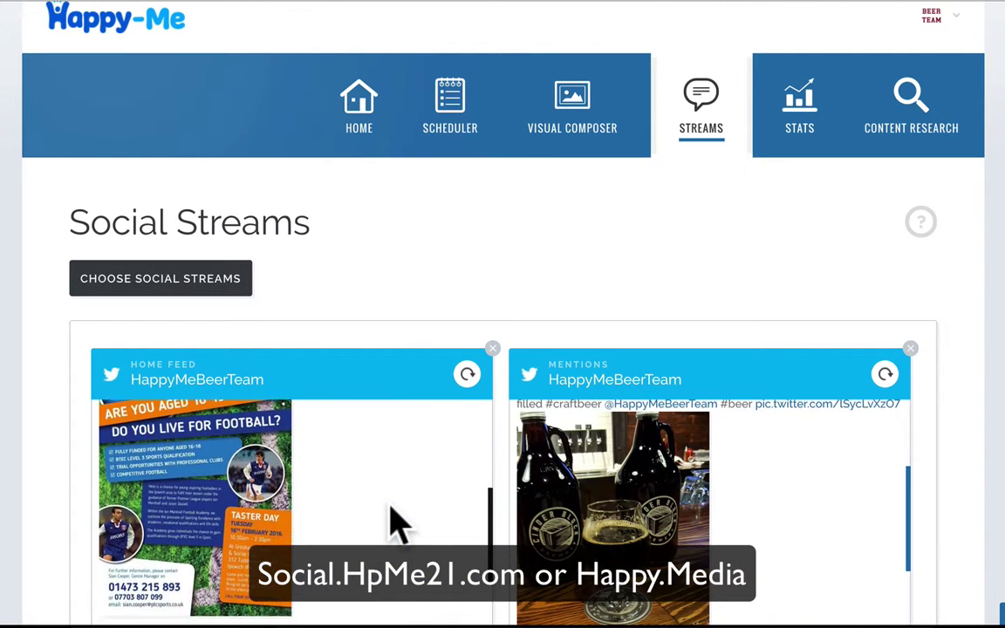
{"action": "scroll", "coordinate": [390, 522], "scroll_direction": "up", "scroll_amount": 6}
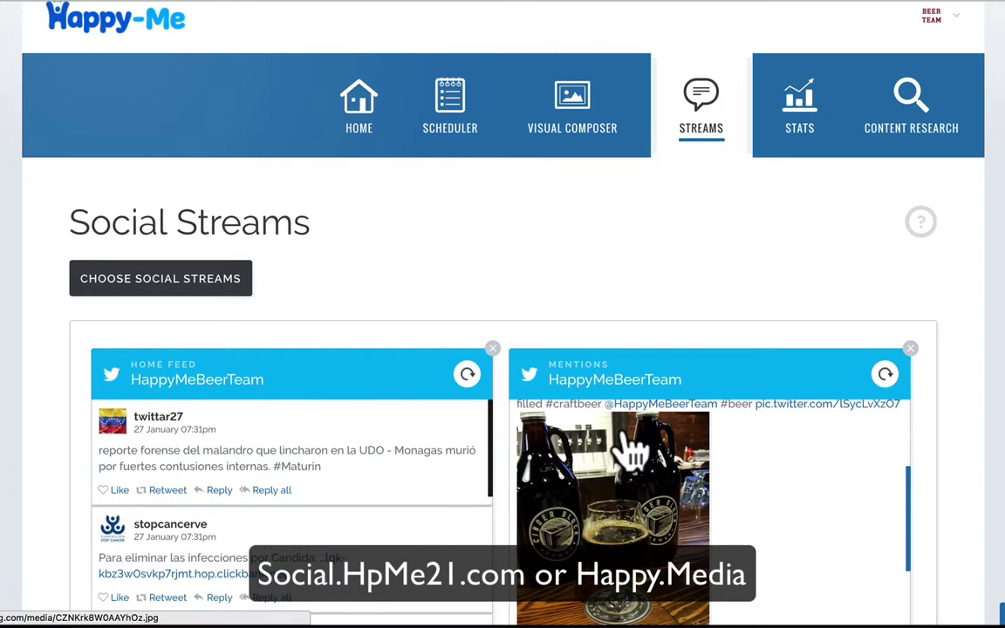
{"action": "scroll", "coordinate": [630, 440], "scroll_direction": "up", "scroll_amount": 5}
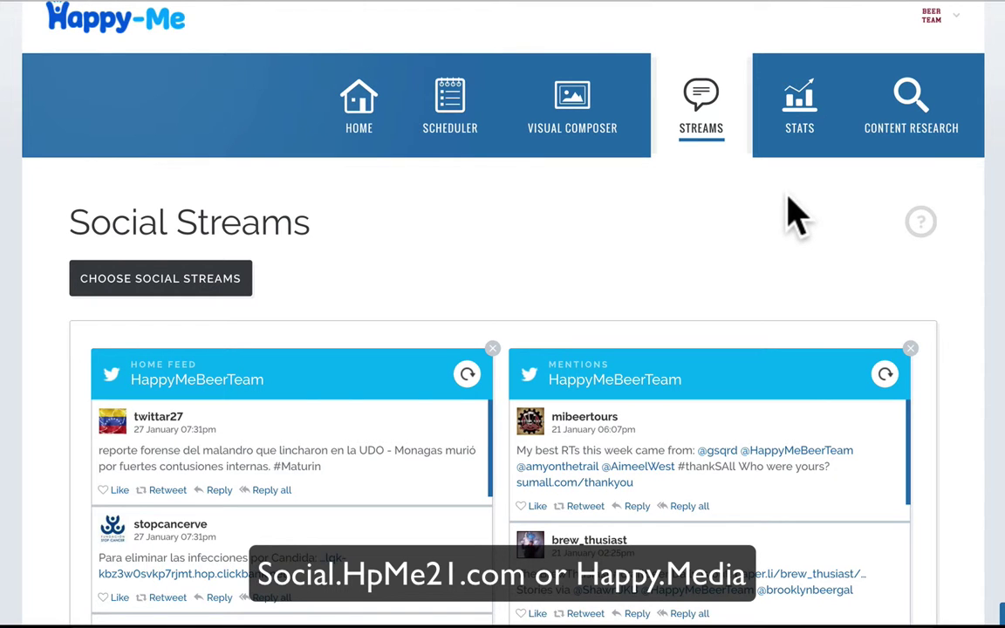
Step: Visit the content research page and start a news search
{"action": "left_click", "coordinate": [903, 98]}
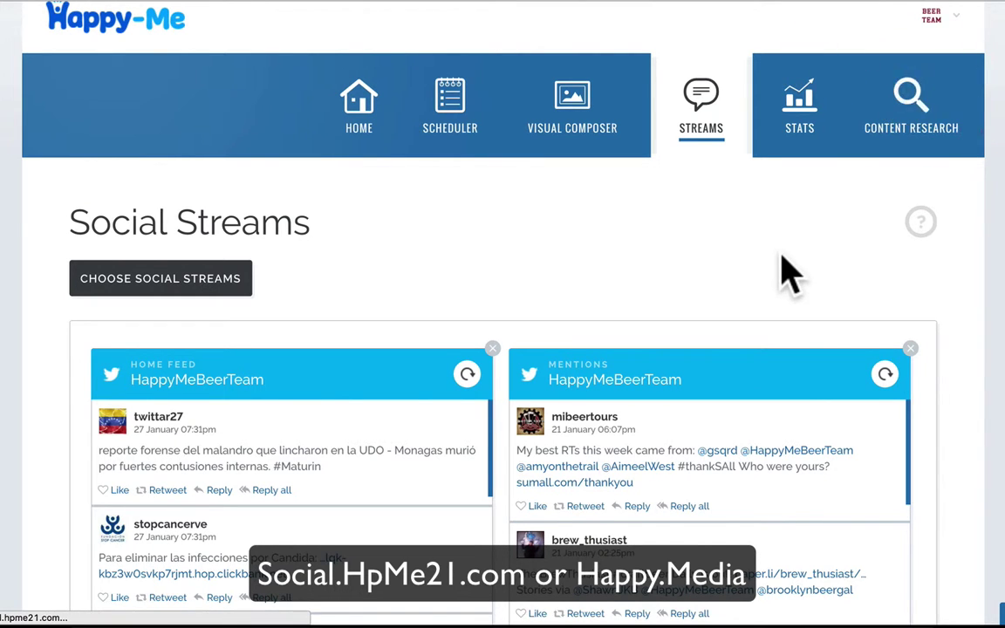
{"action": "scroll", "coordinate": [558, 369], "scroll_direction": "down", "scroll_amount": 2}
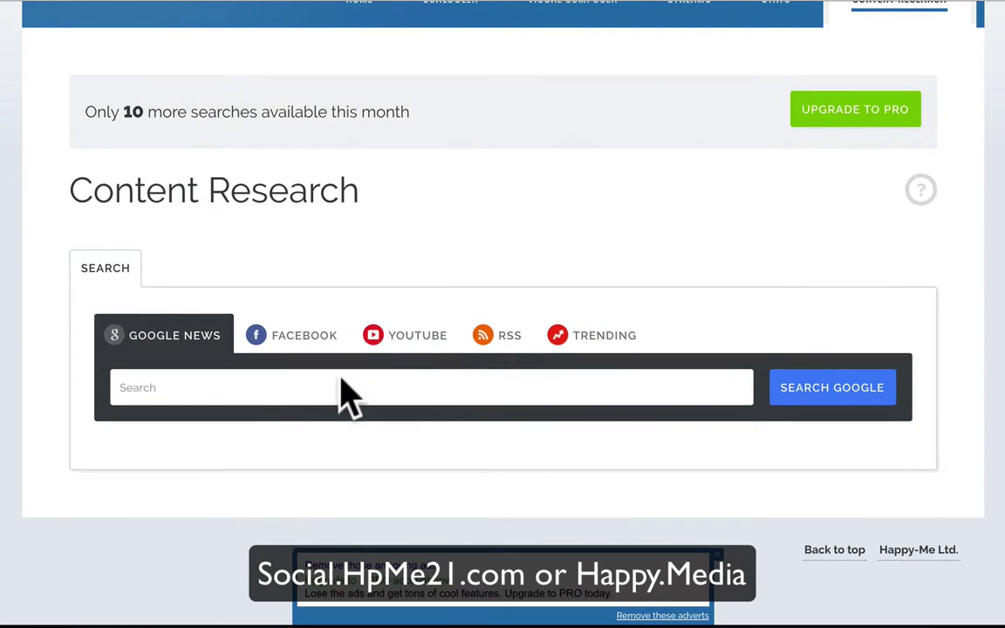
{"action": "left_click", "coordinate": [349, 389]}
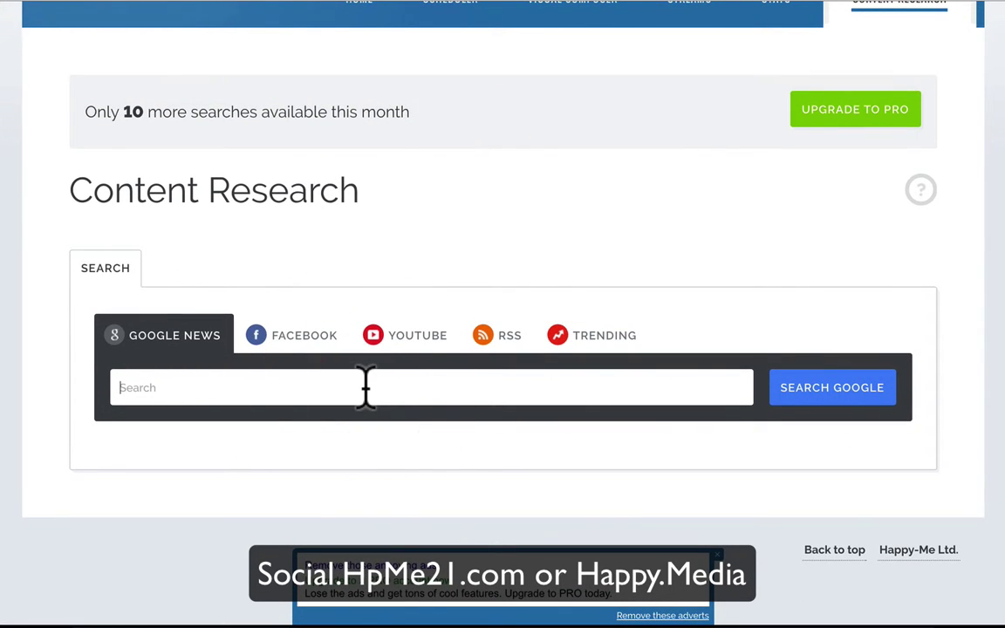
{"action": "scroll", "coordinate": [381, 386], "scroll_direction": "up", "scroll_amount": 2}
{"action": "scroll", "coordinate": [381, 385], "scroll_direction": "down", "scroll_amount": 2}
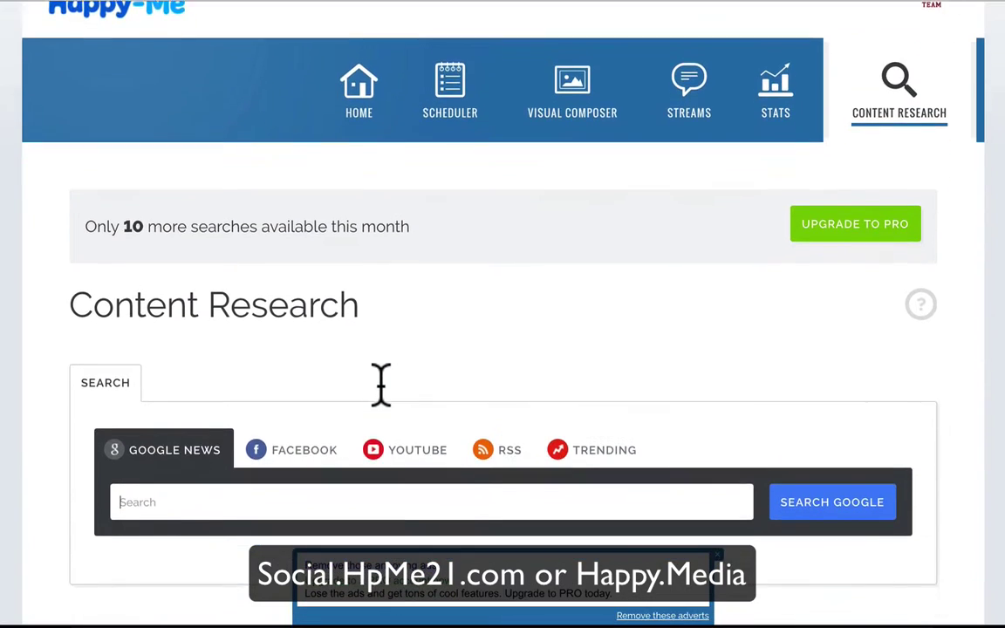
{"action": "scroll", "coordinate": [385, 404], "scroll_direction": "up", "scroll_amount": 1}
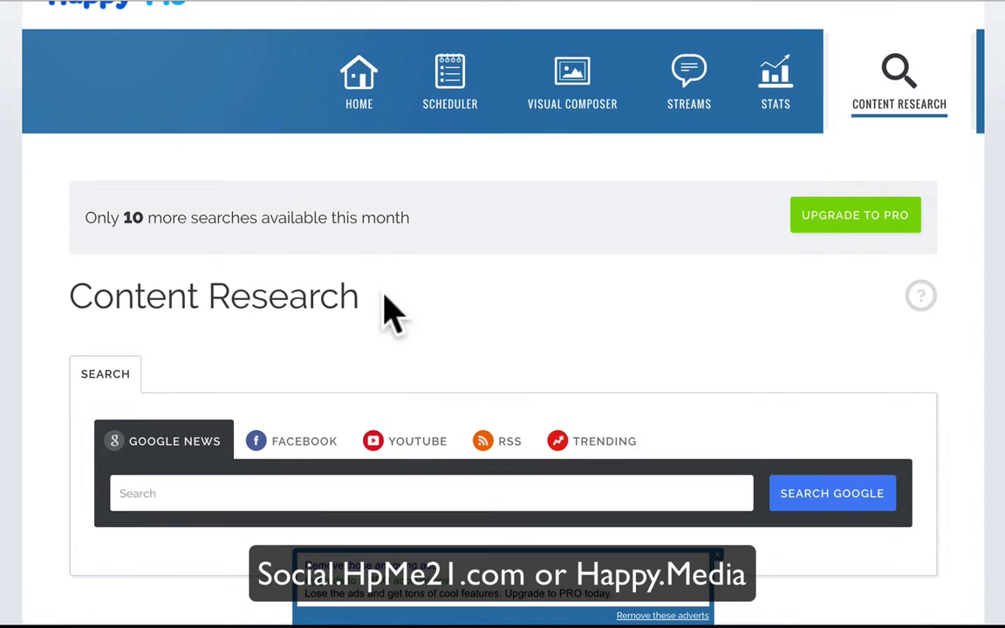
Step: Return to the scheduler and open a blank Create message form
{"action": "left_click", "coordinate": [450, 87]}
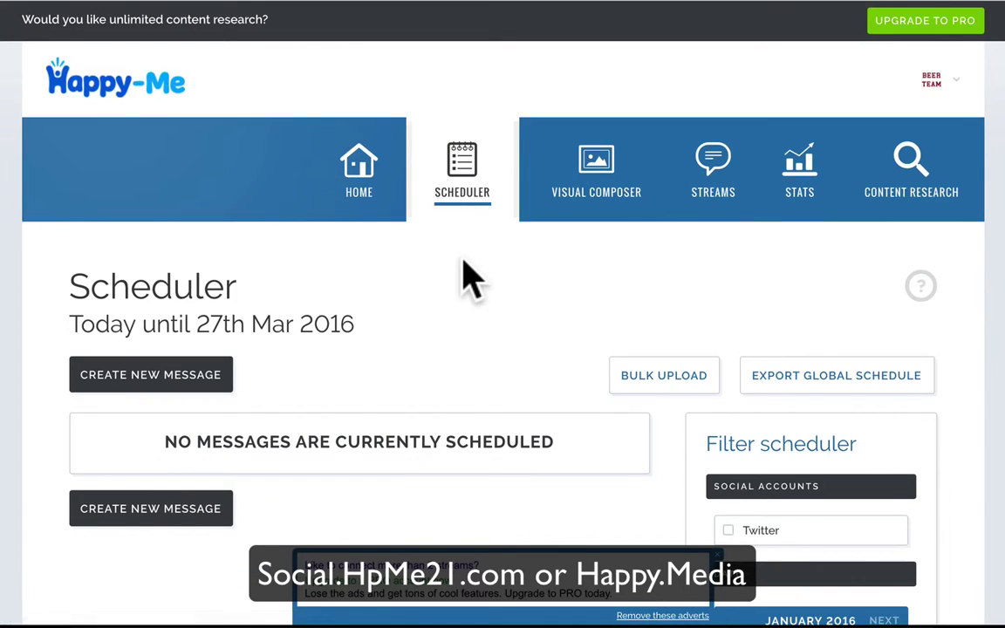
{"action": "scroll", "coordinate": [468, 276], "scroll_direction": "down", "scroll_amount": 3}
{"action": "left_click", "coordinate": [172, 255]}
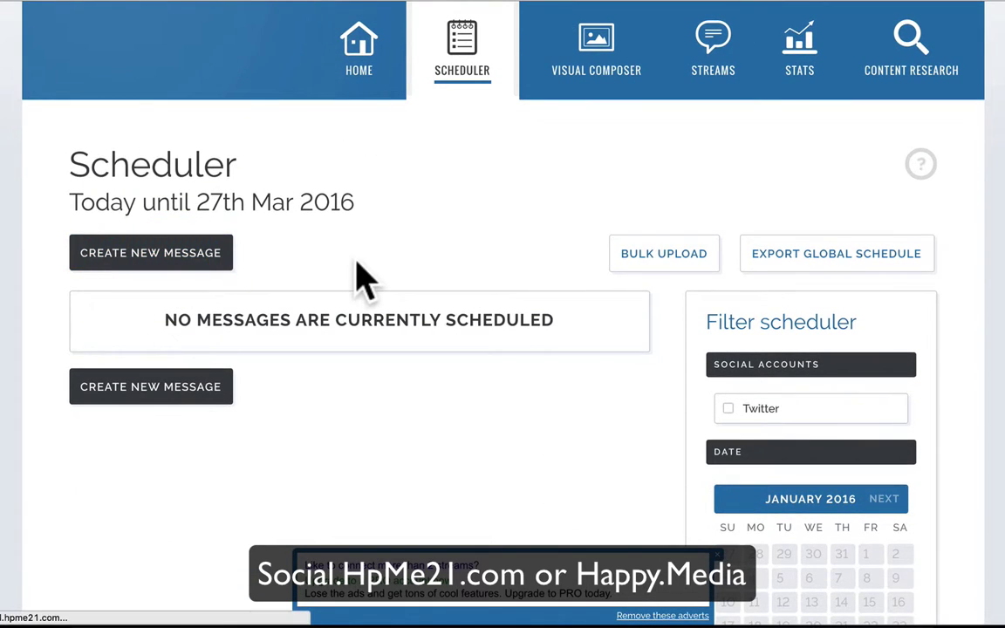
{"action": "scroll", "coordinate": [358, 264], "scroll_direction": "down", "scroll_amount": 6}
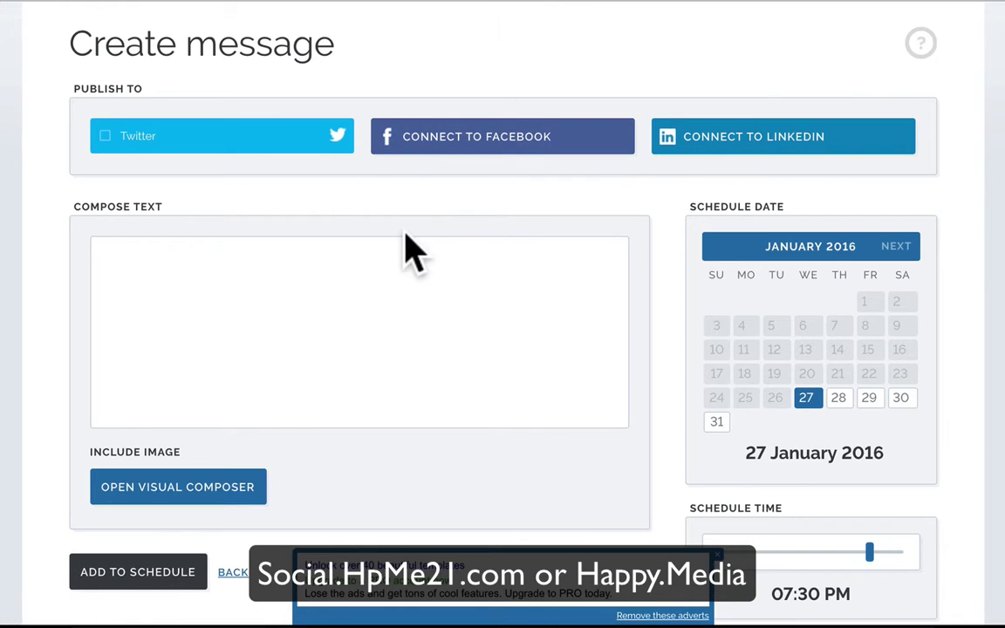
Step: Target Twitter, write 'Hello from the Happy-Me Beer Team!' and set the time to 07:40 PM
{"action": "left_click", "coordinate": [159, 150]}
{"action": "left_click", "coordinate": [210, 267]}
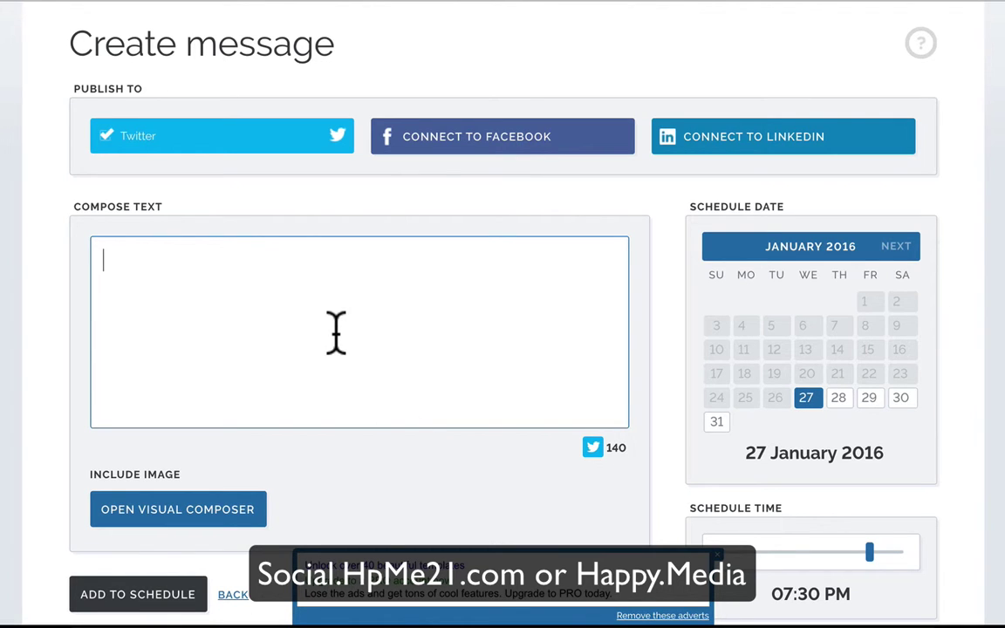
{"action": "type", "text": "Hello from the Happy-"}
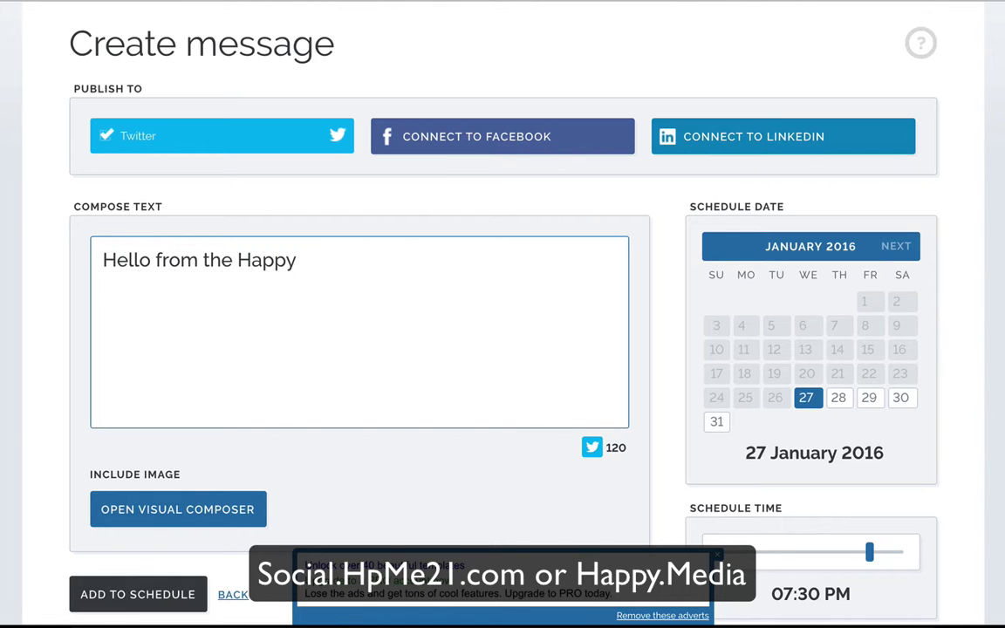
{"action": "type", "text": "Me Beer Te"}
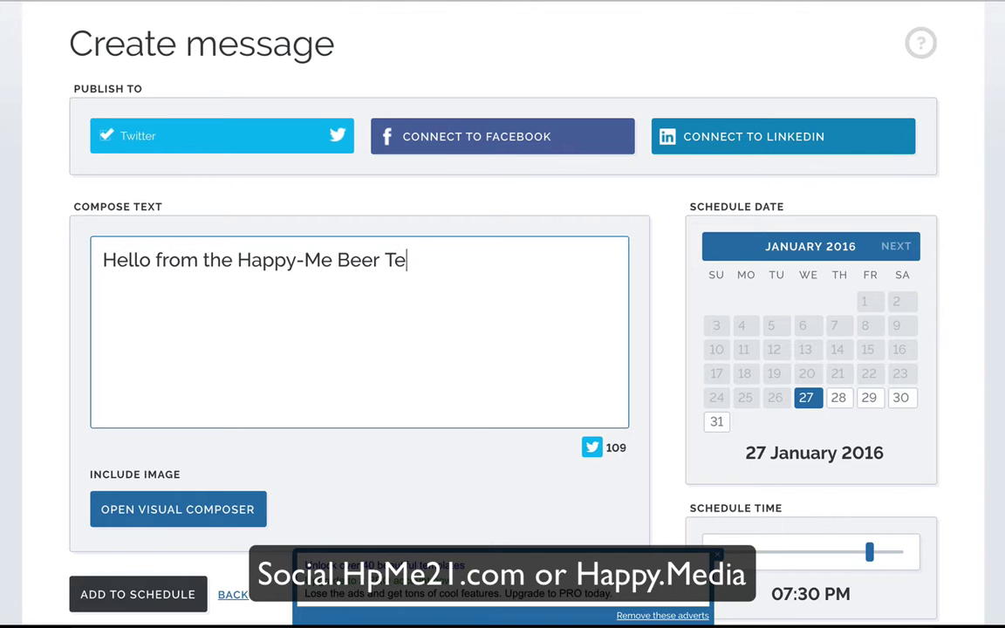
{"action": "type", "text": "am!"}
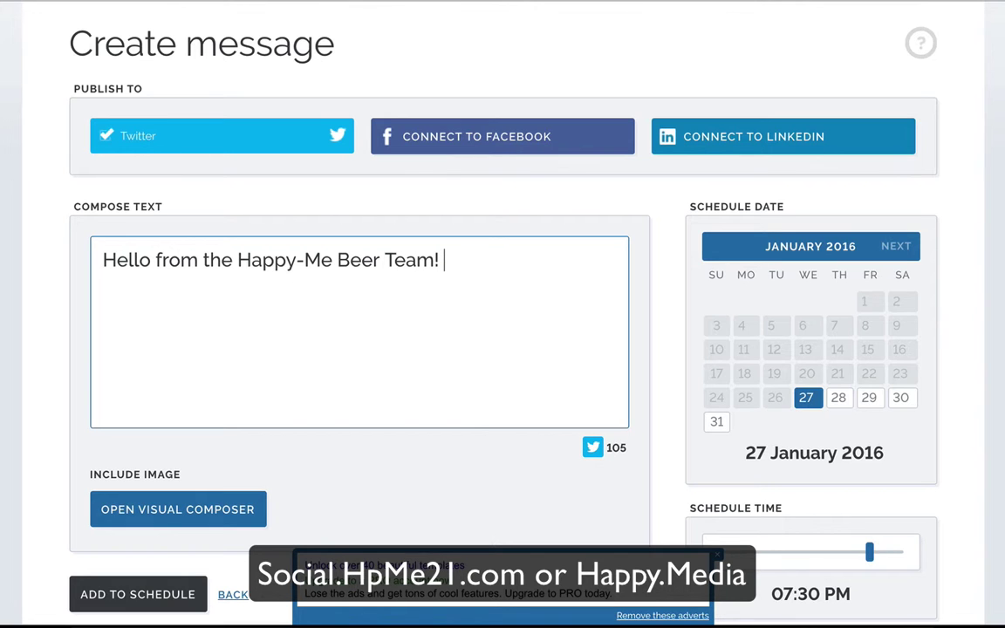
{"action": "scroll", "coordinate": [465, 399], "scroll_direction": "down", "scroll_amount": 2}
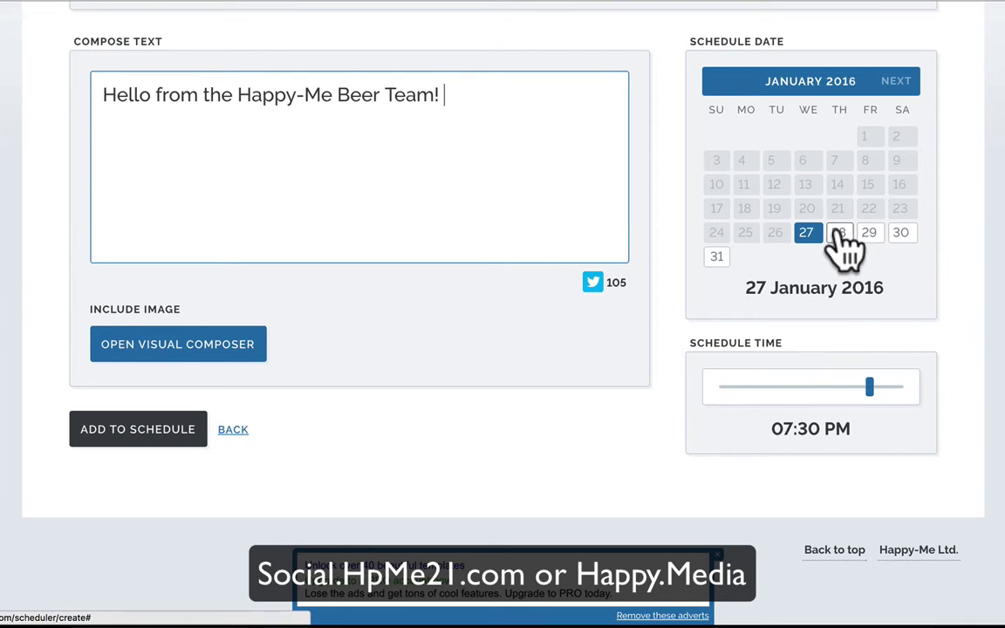
{"action": "left_click", "coordinate": [873, 386]}
{"action": "left_click_drag", "start_coordinate": [872, 385], "coordinate": [798, 388]}
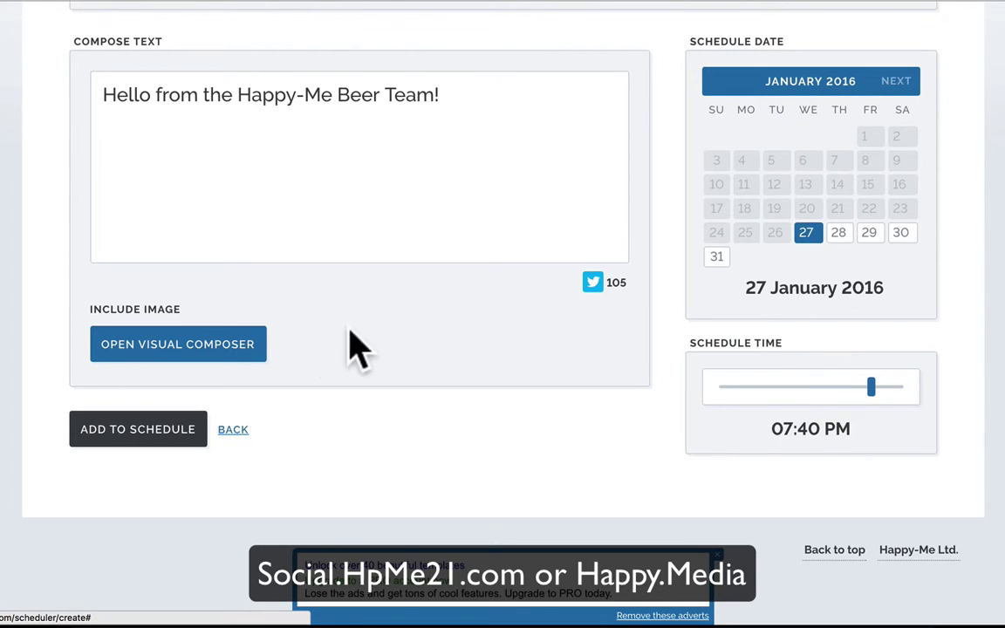
Step: Add the 07:40 PM greeting post to the schedule and review the scheduled list
{"action": "left_click", "coordinate": [148, 428]}
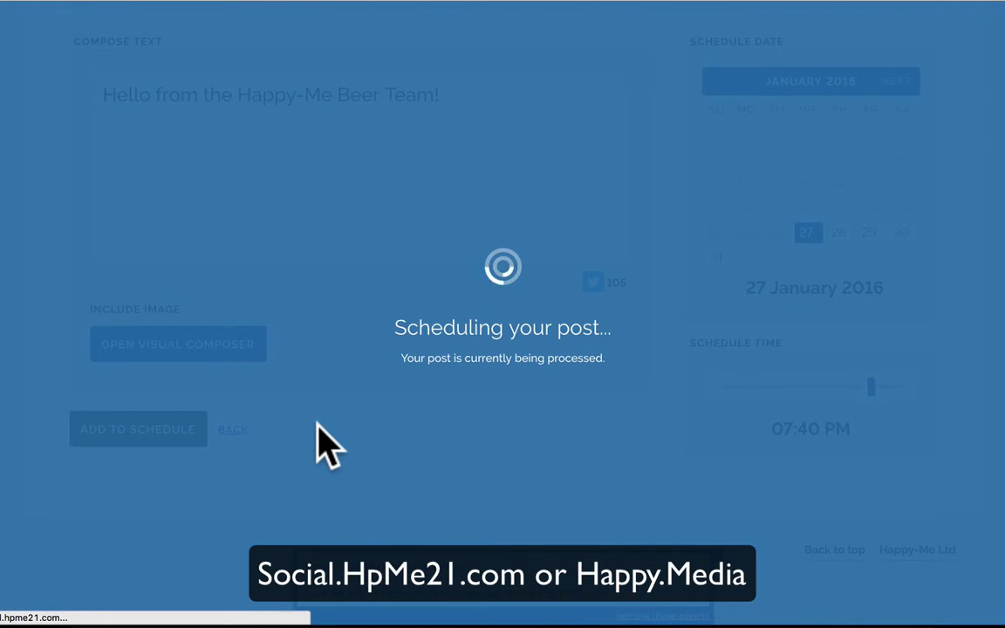
{"action": "scroll", "coordinate": [319, 427], "scroll_direction": "down", "scroll_amount": 3}
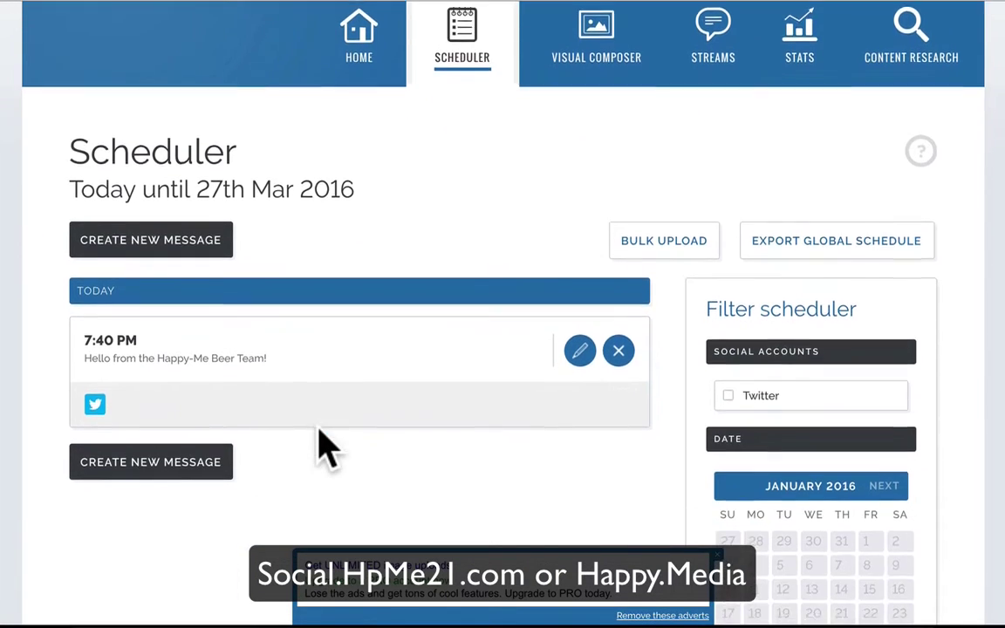
{"action": "scroll", "coordinate": [319, 429], "scroll_direction": "down", "scroll_amount": 1}
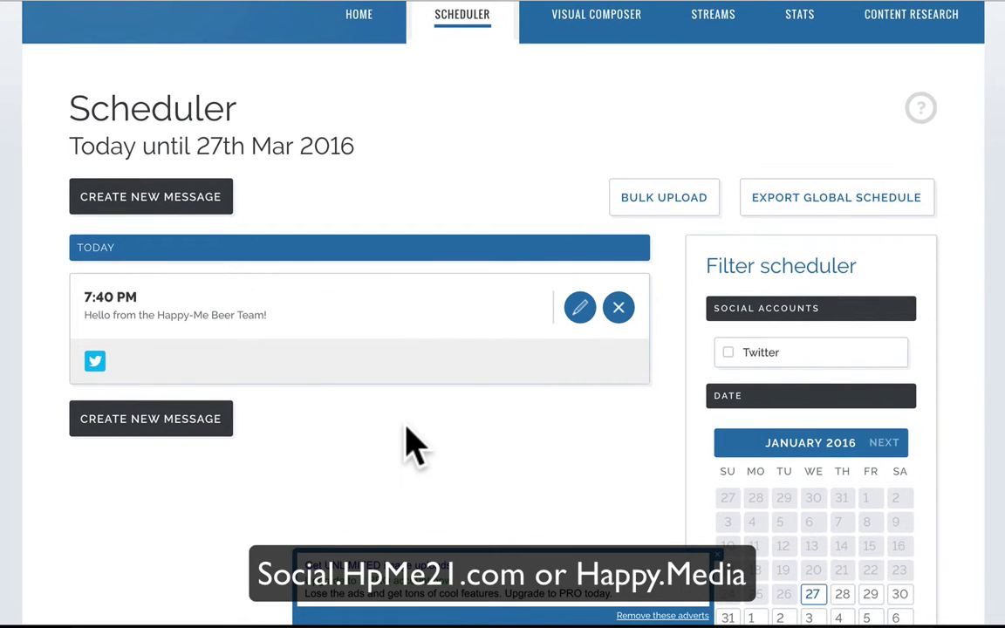
{"action": "scroll", "coordinate": [397, 61], "scroll_direction": "up", "scroll_amount": 2}
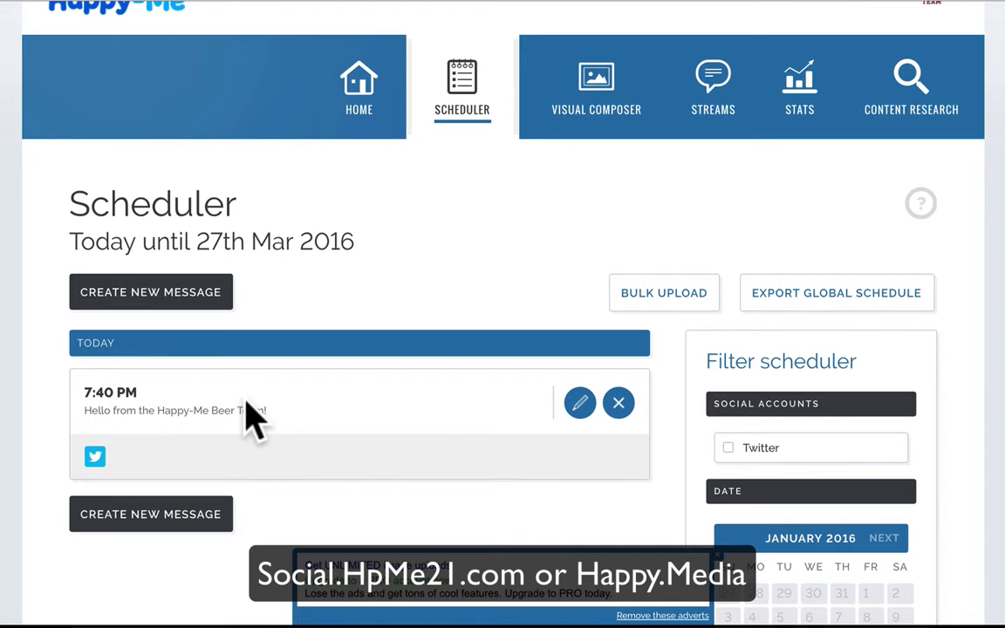
{"action": "scroll", "coordinate": [421, 392], "scroll_direction": "down", "scroll_amount": 5}
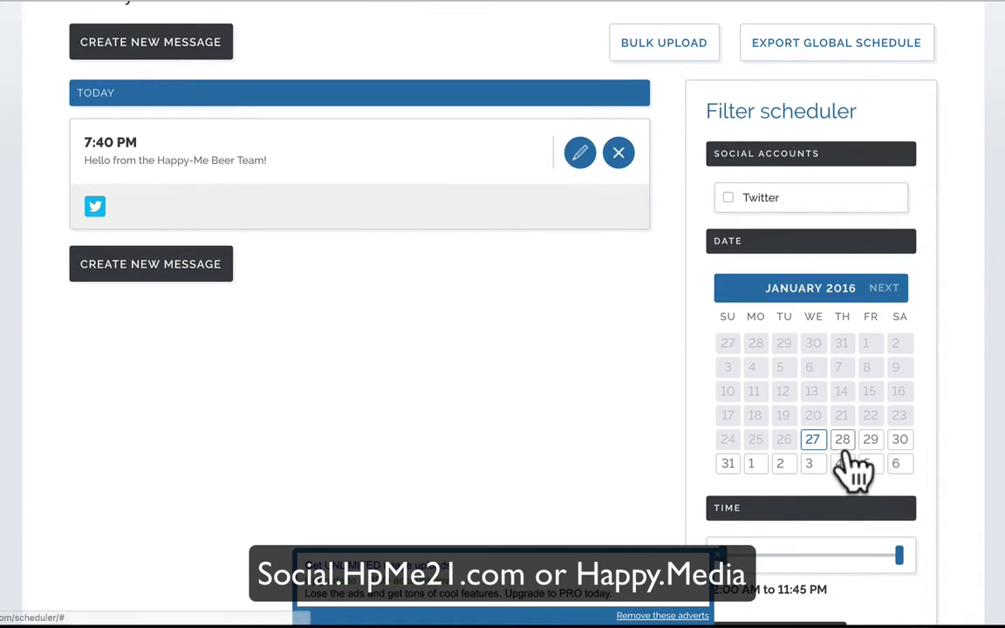
{"action": "scroll", "coordinate": [850, 458], "scroll_direction": "down", "scroll_amount": 1}
Step: Pick a filter date in the calendar and start another new message
{"action": "left_click", "coordinate": [752, 416]}
{"action": "scroll", "coordinate": [668, 358], "scroll_direction": "up", "scroll_amount": 2}
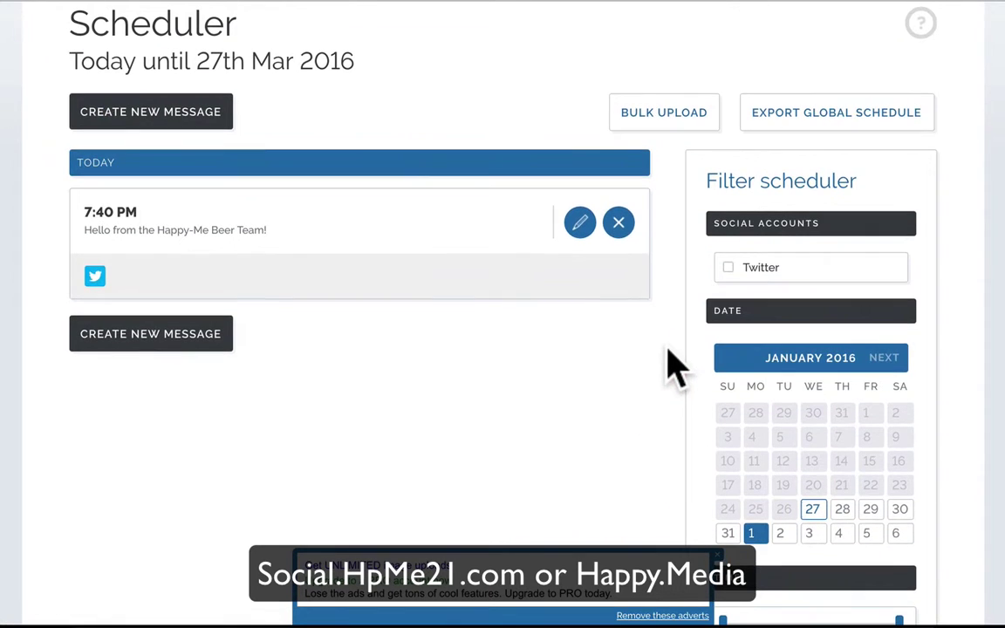
{"action": "left_click", "coordinate": [192, 112]}
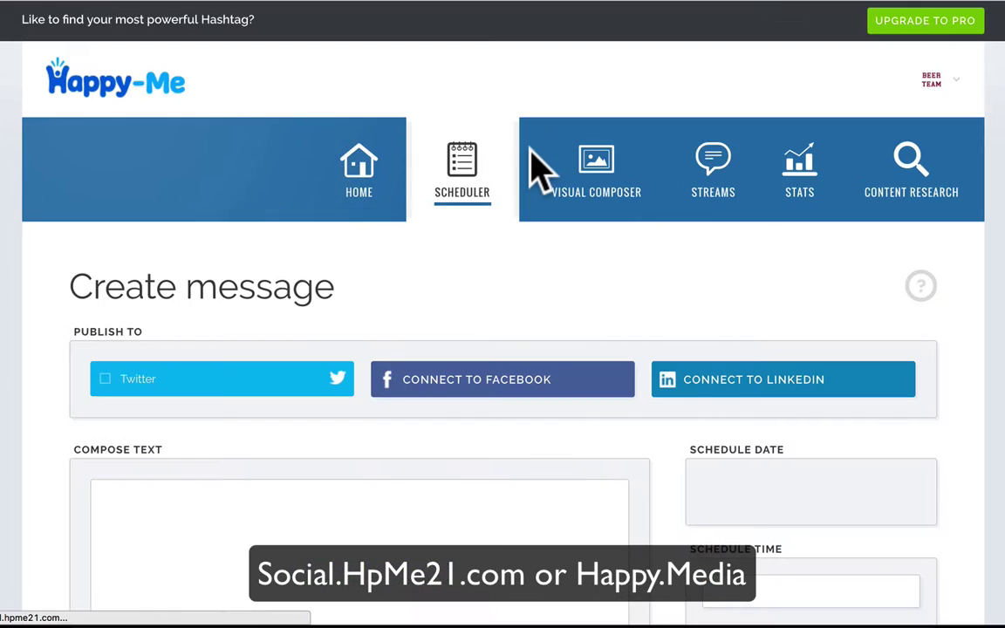
{"action": "scroll", "coordinate": [538, 175], "scroll_direction": "down", "scroll_amount": 5}
Step: Set the new message's schedule to 1 February 2016 at 05:00 AM
{"action": "left_click", "coordinate": [394, 269]}
{"action": "scroll", "coordinate": [629, 419], "scroll_direction": "down", "scroll_amount": 3}
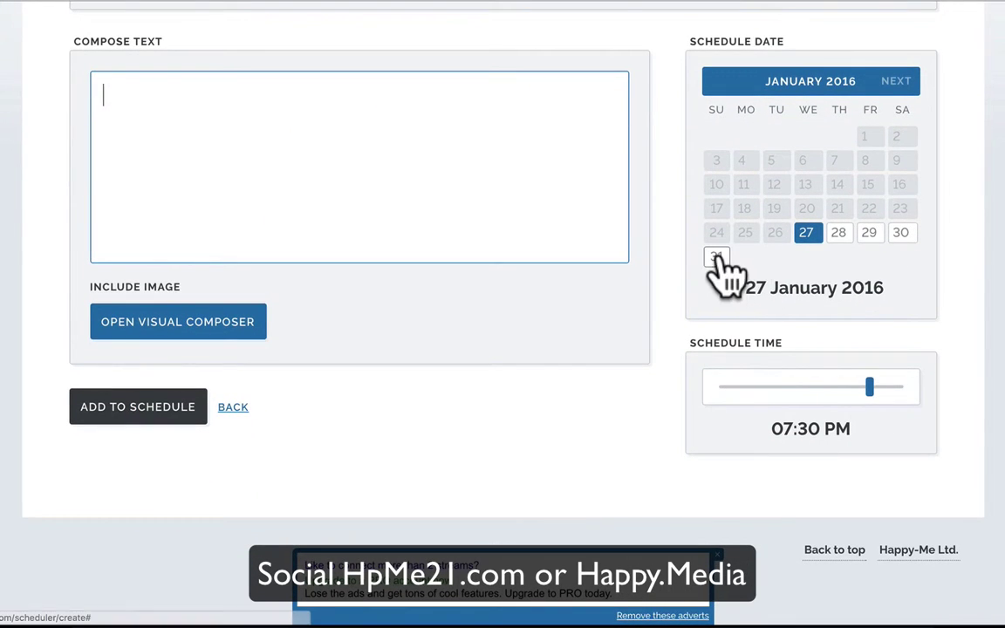
{"action": "left_click", "coordinate": [892, 84]}
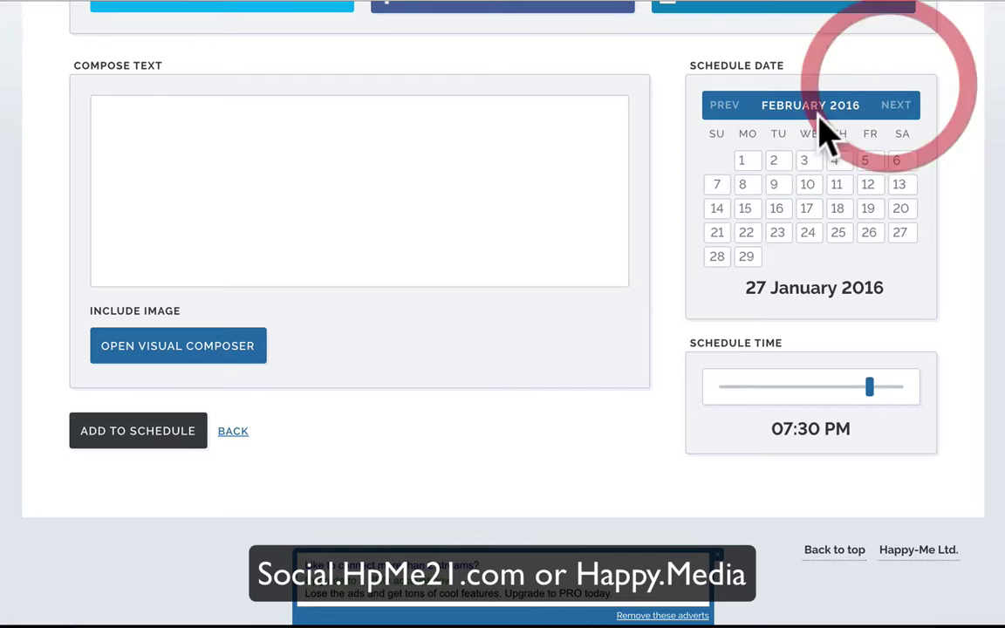
{"action": "left_click", "coordinate": [747, 161]}
{"action": "left_click_drag", "start_coordinate": [860, 408], "coordinate": [756, 408]}
{"action": "left_click", "coordinate": [307, 175]}
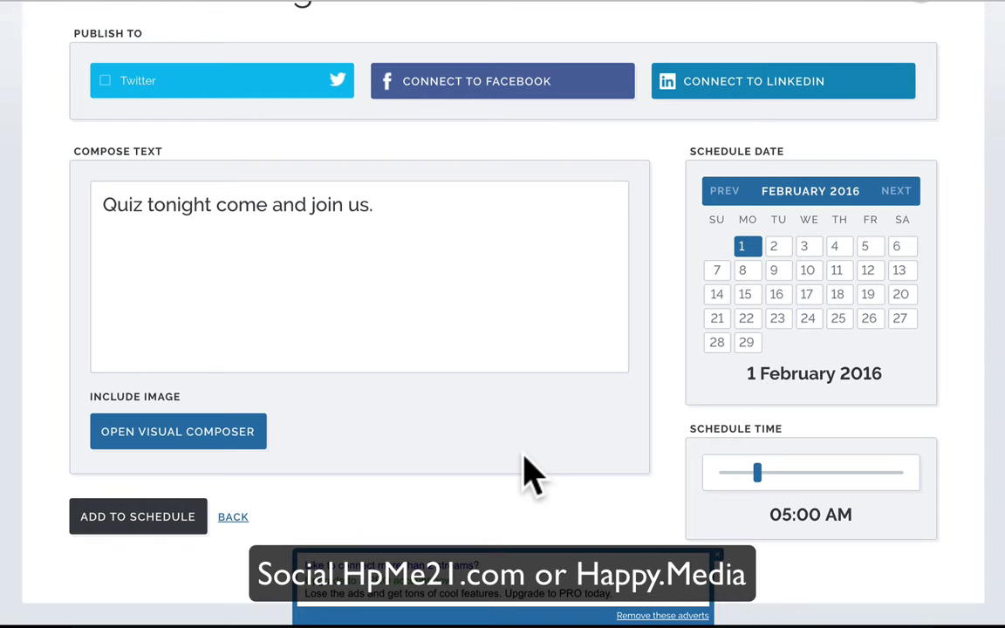
Step: Post 'Quiz tonight come and join us.' to Twitter by adding it to the schedule
{"action": "scroll", "coordinate": [453, 349], "scroll_direction": "up", "scroll_amount": 2}
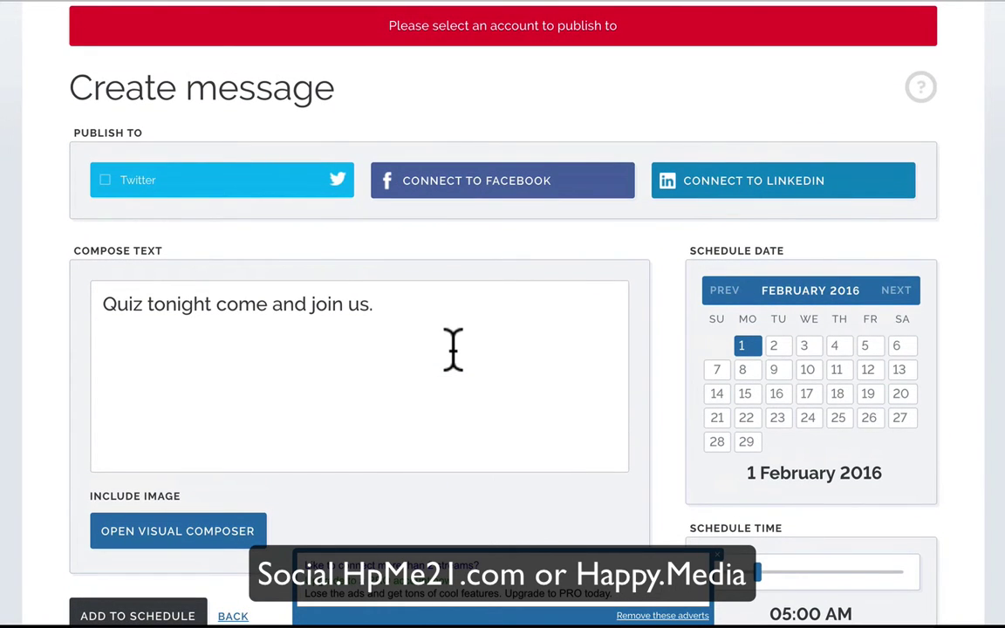
{"action": "left_click", "coordinate": [197, 173]}
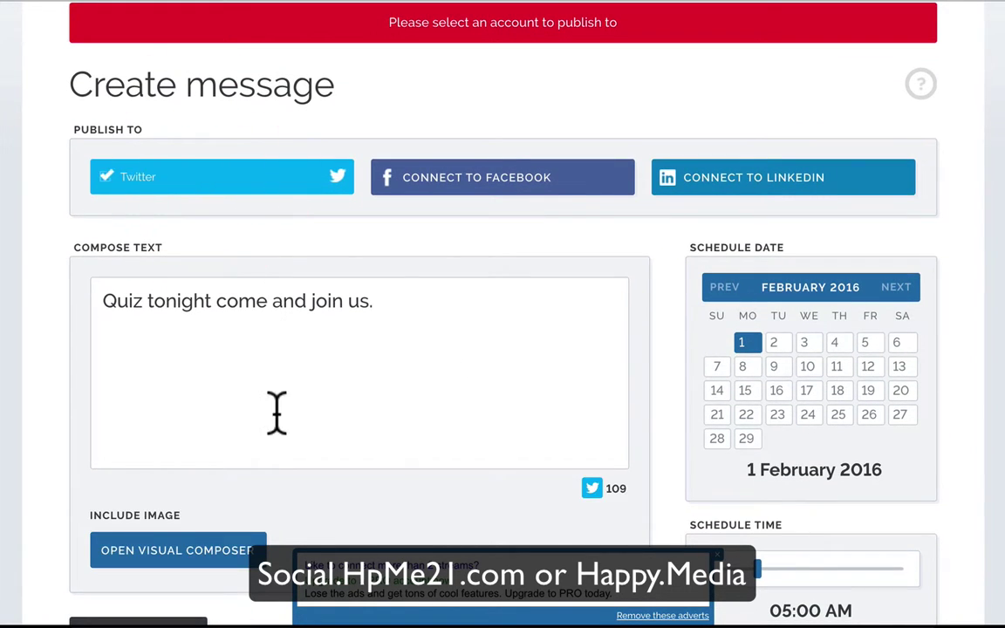
{"action": "scroll", "coordinate": [276, 415], "scroll_direction": "down", "scroll_amount": 4}
{"action": "left_click", "coordinate": [135, 446]}
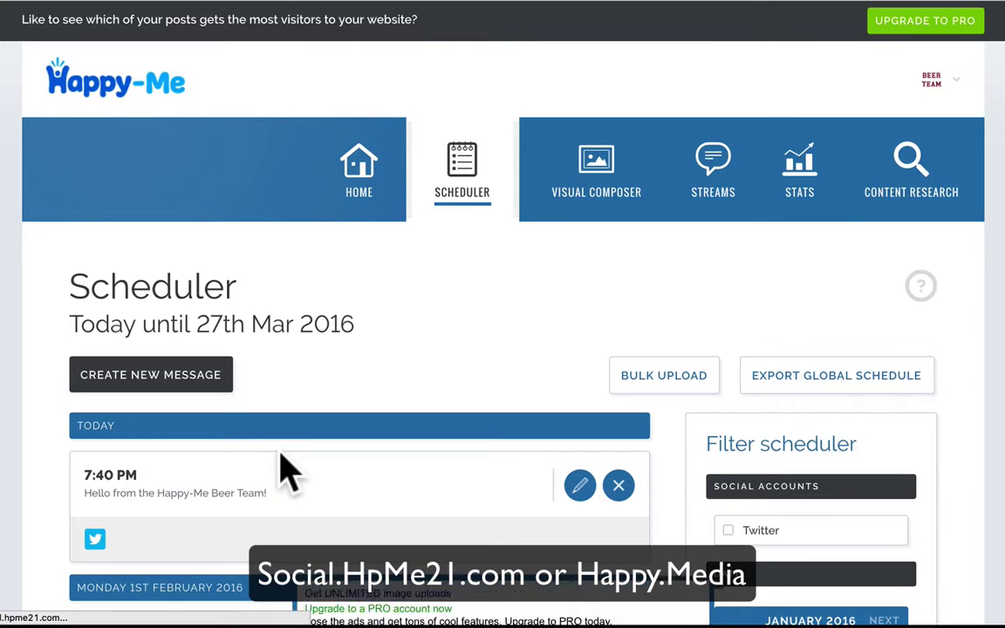
{"action": "scroll", "coordinate": [288, 471], "scroll_direction": "down", "scroll_amount": 6}
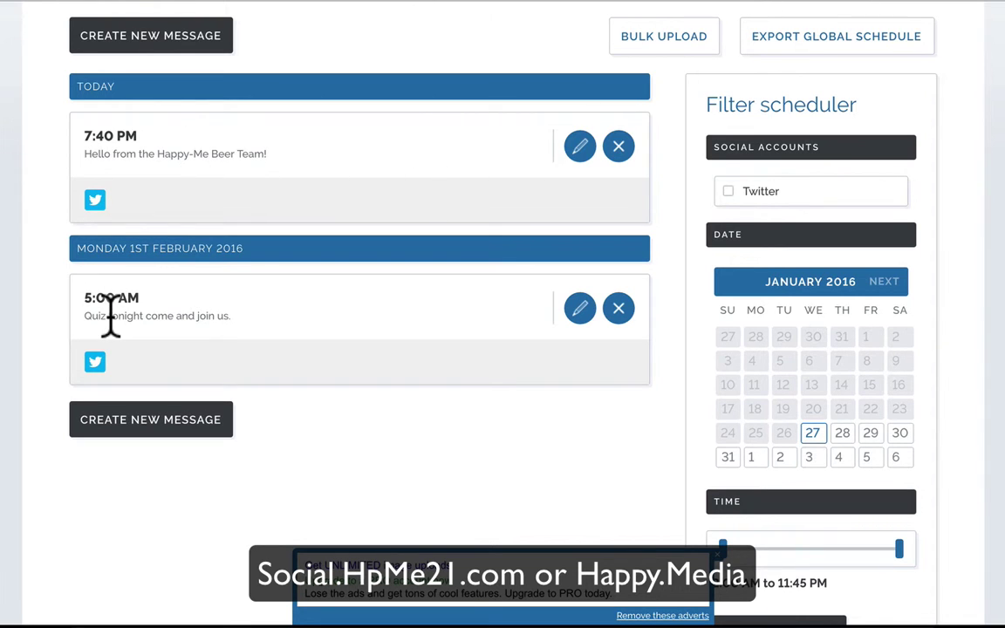
{"action": "scroll", "coordinate": [348, 291], "scroll_direction": "up", "scroll_amount": 1}
{"action": "scroll", "coordinate": [348, 292], "scroll_direction": "down", "scroll_amount": 1}
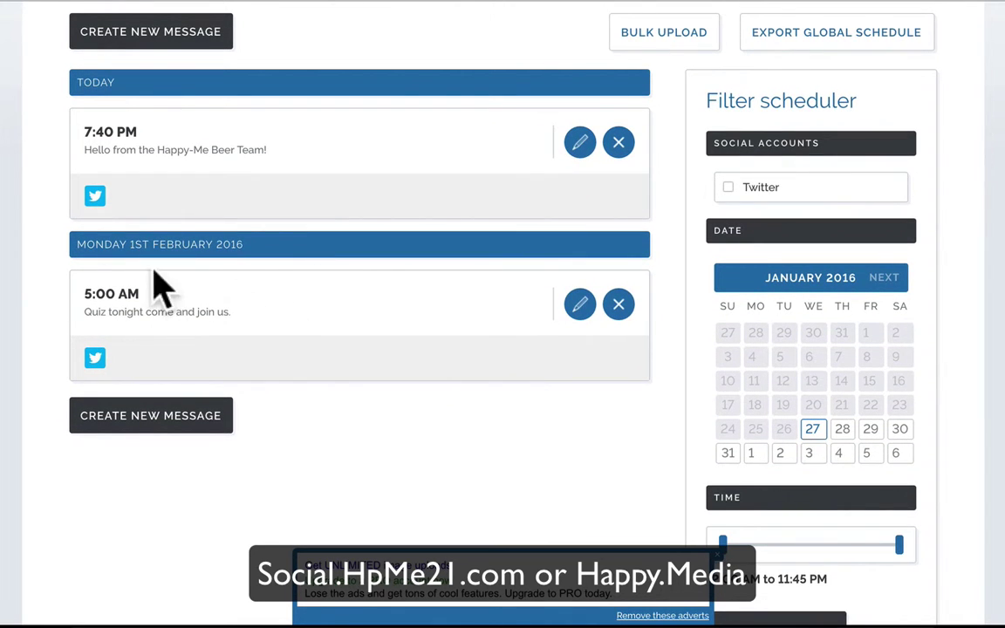
{"action": "scroll", "coordinate": [266, 292], "scroll_direction": "up", "scroll_amount": 3}
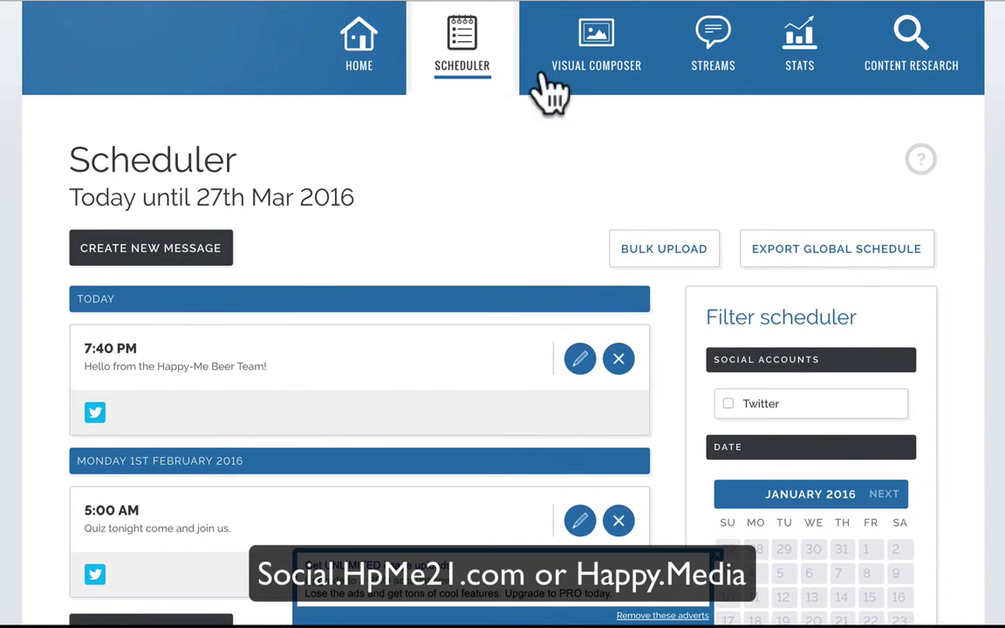
Step: Save heading 'Happy-Me Beer Team' and display URL 'HappyMeBeer.com' in Visual Composer settings
{"action": "left_click", "coordinate": [606, 39]}
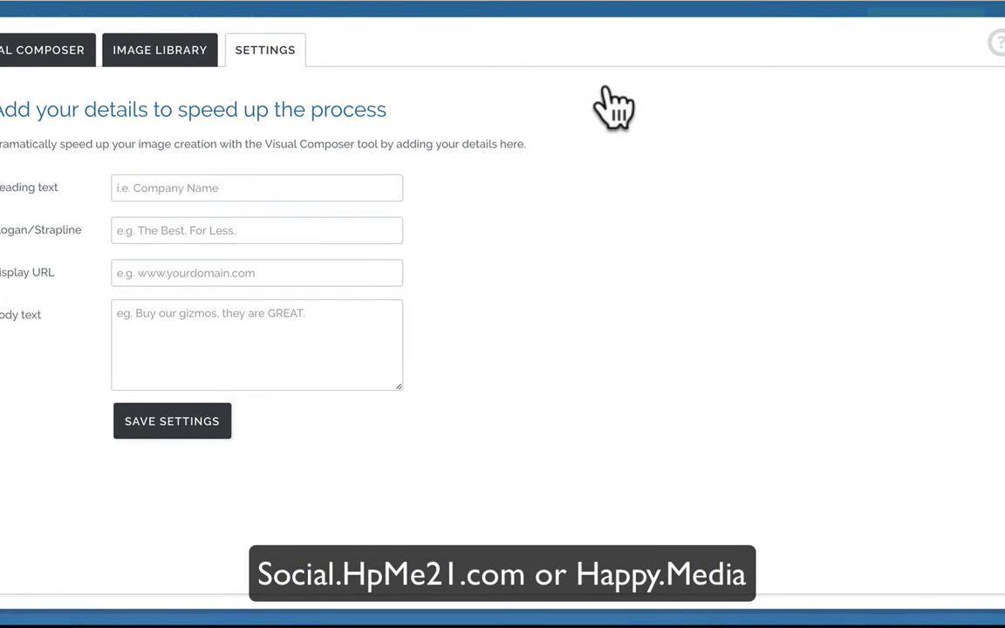
{"action": "left_click", "coordinate": [322, 188]}
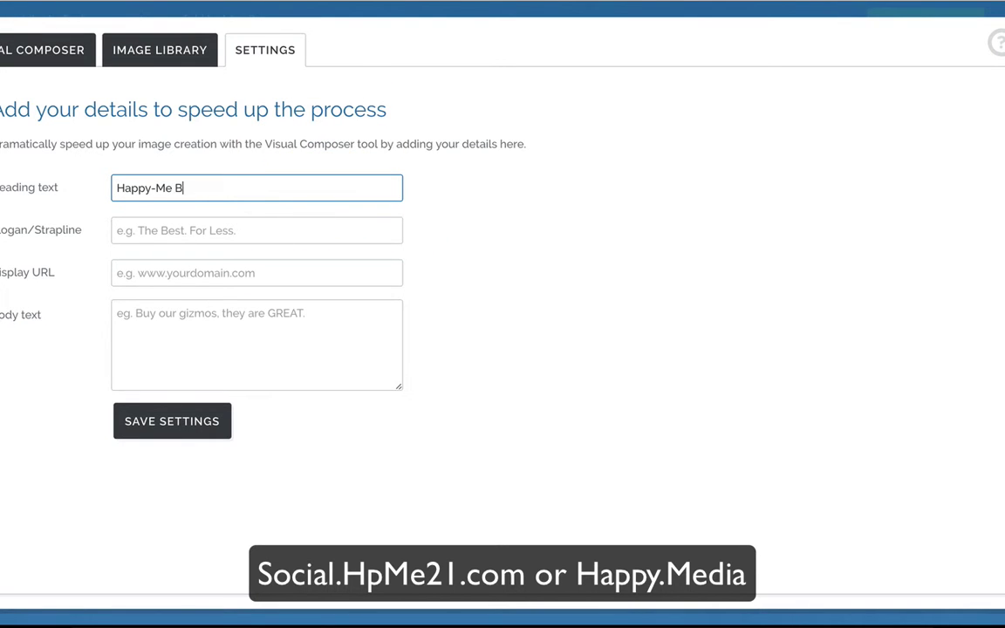
{"action": "key", "text": "Tab"}
{"action": "key", "text": "Tab"}
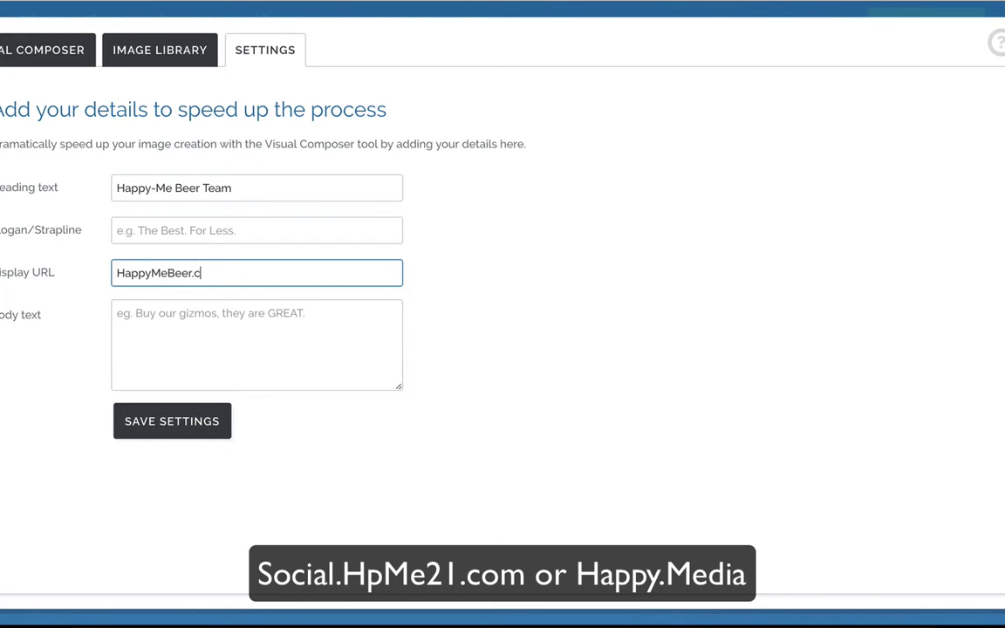
{"action": "type", "text": "om"}
{"action": "key", "text": "Tab"}
{"action": "left_click", "coordinate": [207, 419]}
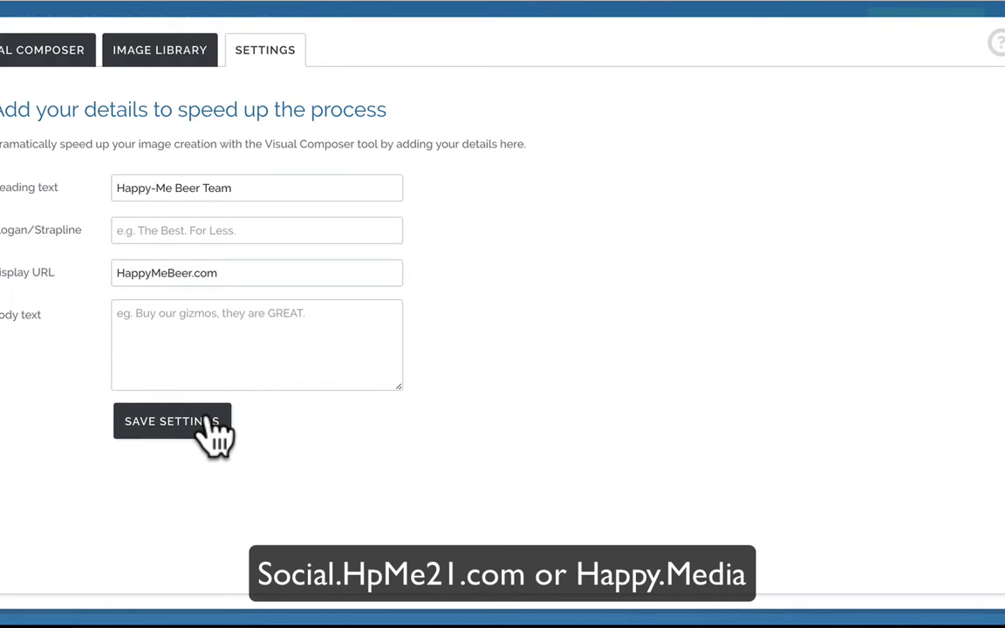
{"action": "left_click", "coordinate": [56, 61]}
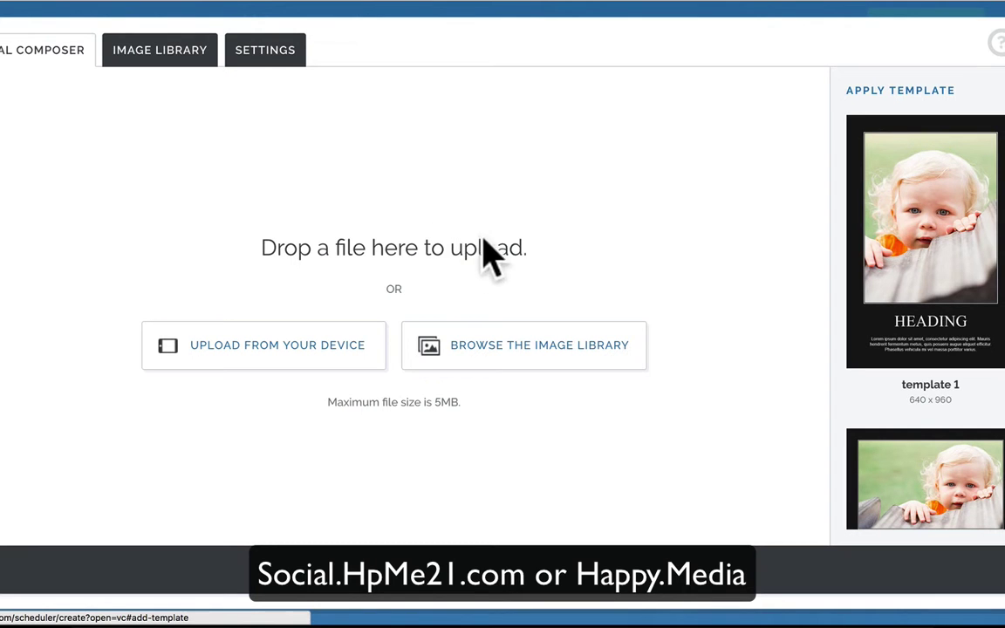
Step: Upload best-breweries.jpg from the Downloads folder into the Image Library
{"action": "left_click", "coordinate": [515, 349]}
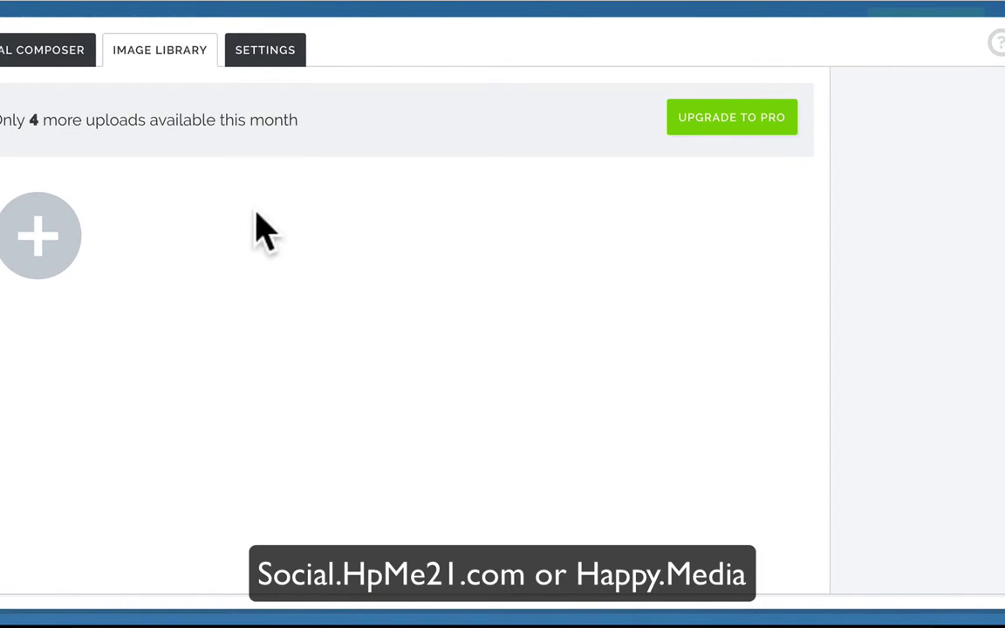
{"action": "left_click", "coordinate": [61, 228]}
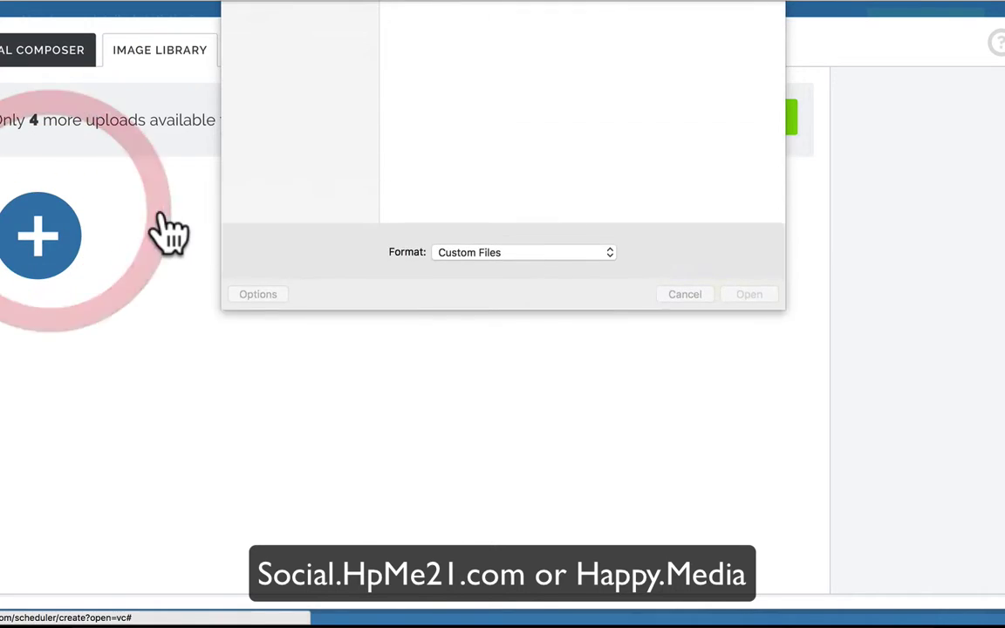
{"action": "scroll", "coordinate": [511, 135], "scroll_direction": "up", "scroll_amount": 2}
{"action": "scroll", "coordinate": [327, 249], "scroll_direction": "down", "scroll_amount": 5}
{"action": "left_click", "coordinate": [288, 183]}
{"action": "scroll", "coordinate": [448, 145], "scroll_direction": "up", "scroll_amount": 1}
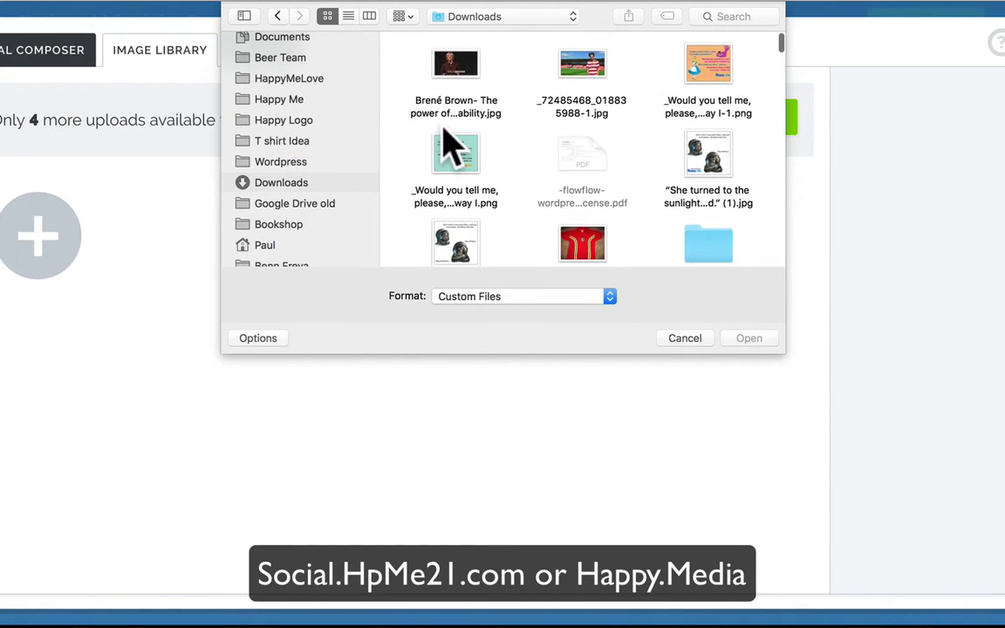
{"action": "left_click", "coordinate": [349, 17]}
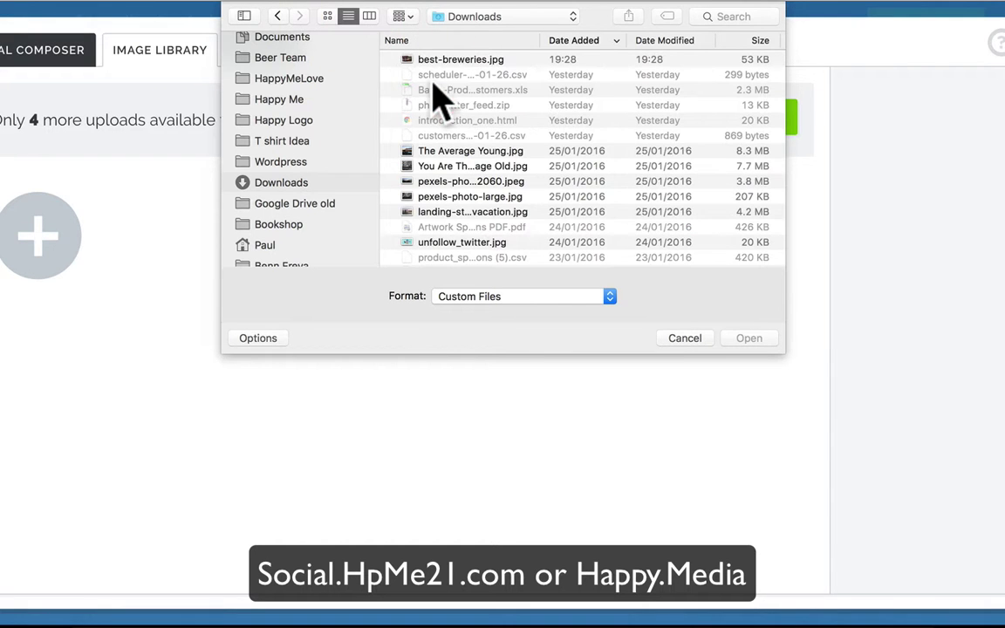
{"action": "double_click", "coordinate": [439, 61]}
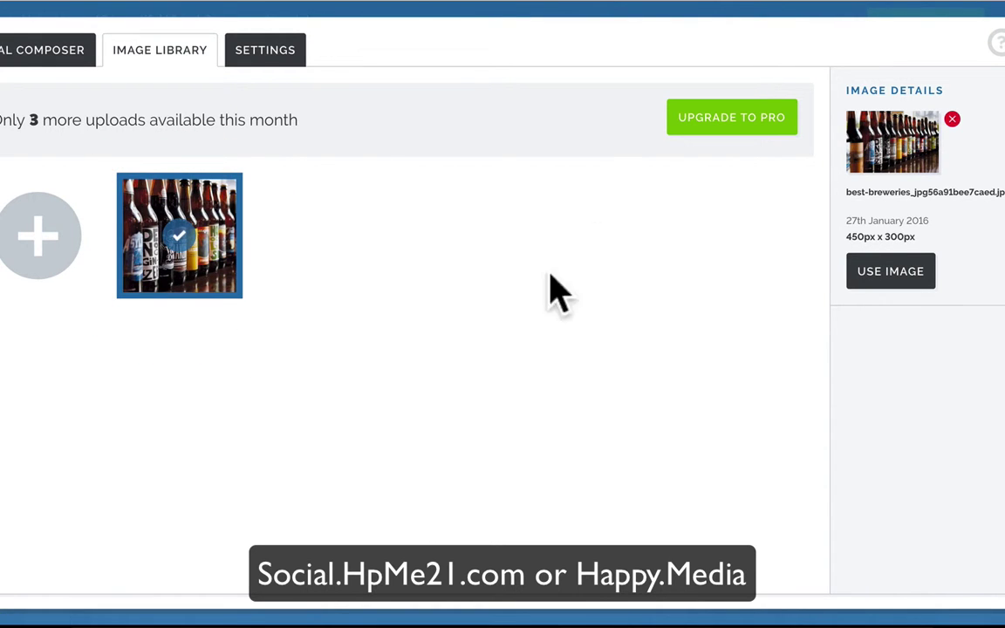
Step: Load the beer-bottle photo into the composer and browse the Apply Template options
{"action": "left_click", "coordinate": [862, 279]}
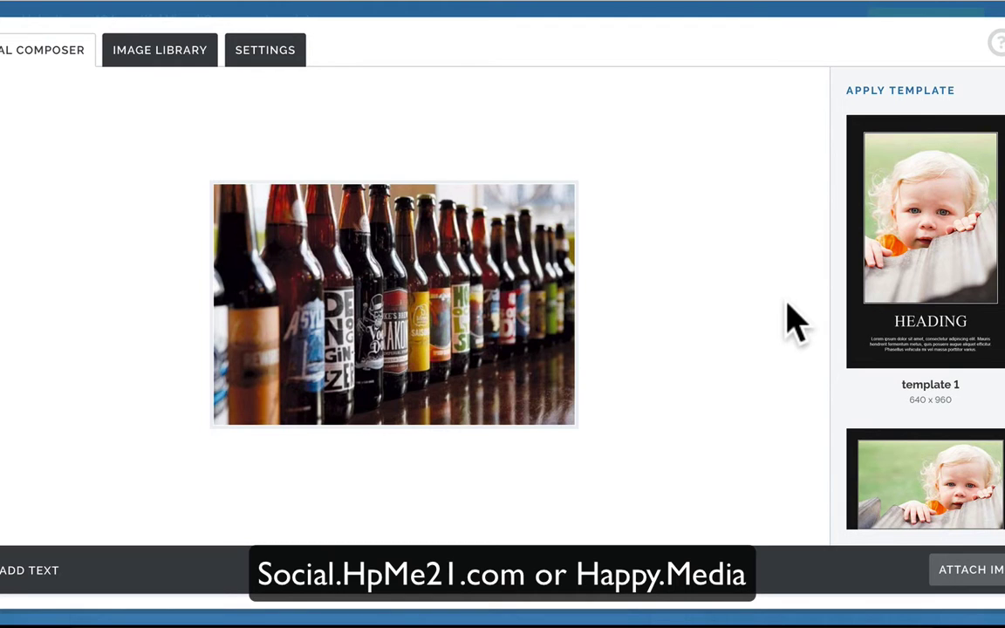
{"action": "scroll", "coordinate": [839, 430], "scroll_direction": "down", "scroll_amount": 2}
{"action": "scroll", "coordinate": [846, 436], "scroll_direction": "down", "scroll_amount": 7}
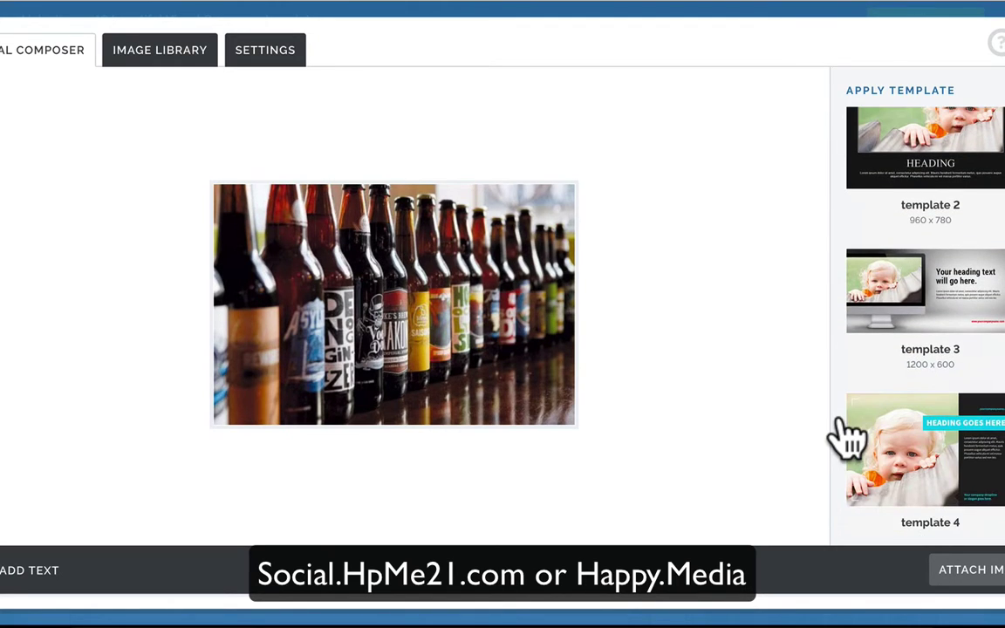
{"action": "scroll", "coordinate": [853, 454], "scroll_direction": "down", "scroll_amount": 4}
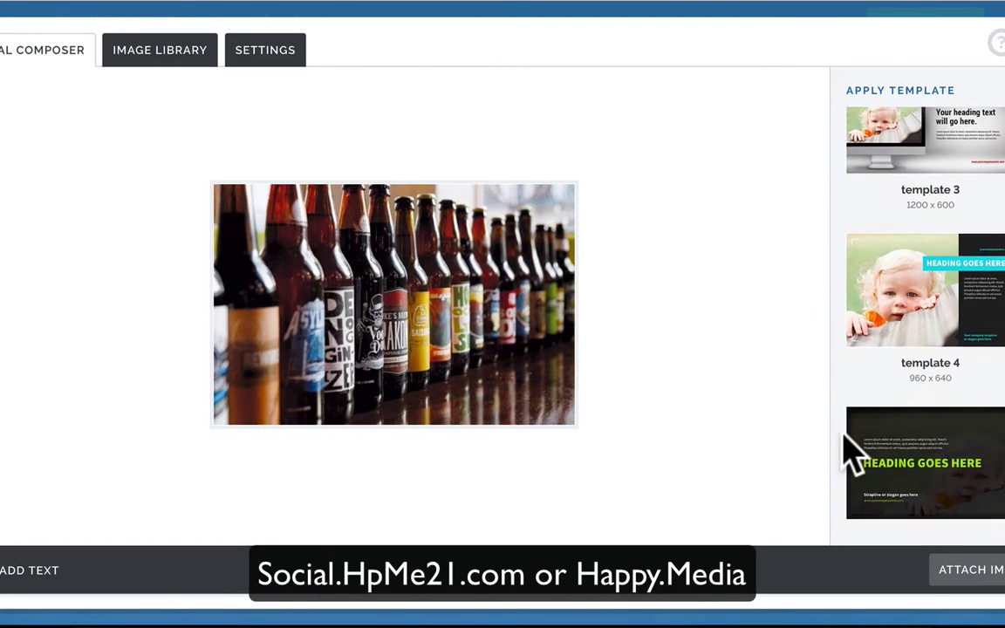
{"action": "scroll", "coordinate": [916, 347], "scroll_direction": "up", "scroll_amount": 3}
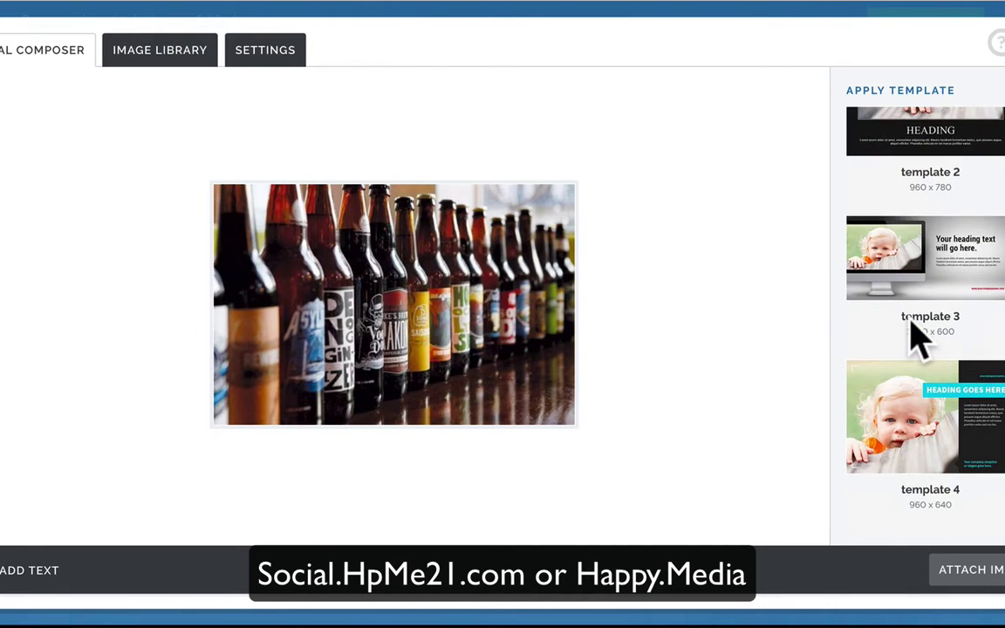
{"action": "scroll", "coordinate": [916, 339], "scroll_direction": "up", "scroll_amount": 8}
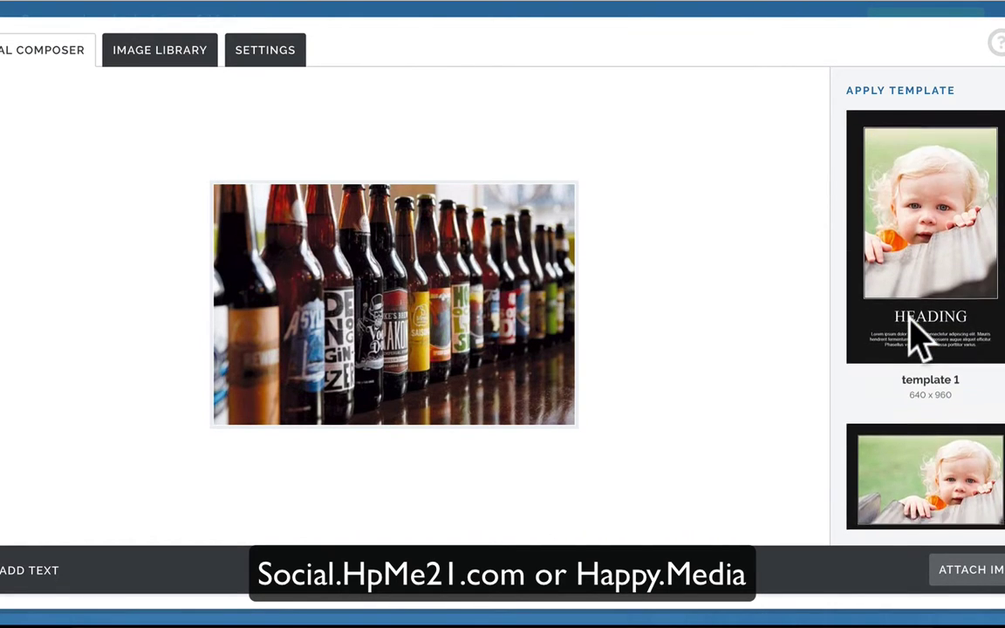
{"action": "scroll", "coordinate": [916, 339], "scroll_direction": "down", "scroll_amount": 20}
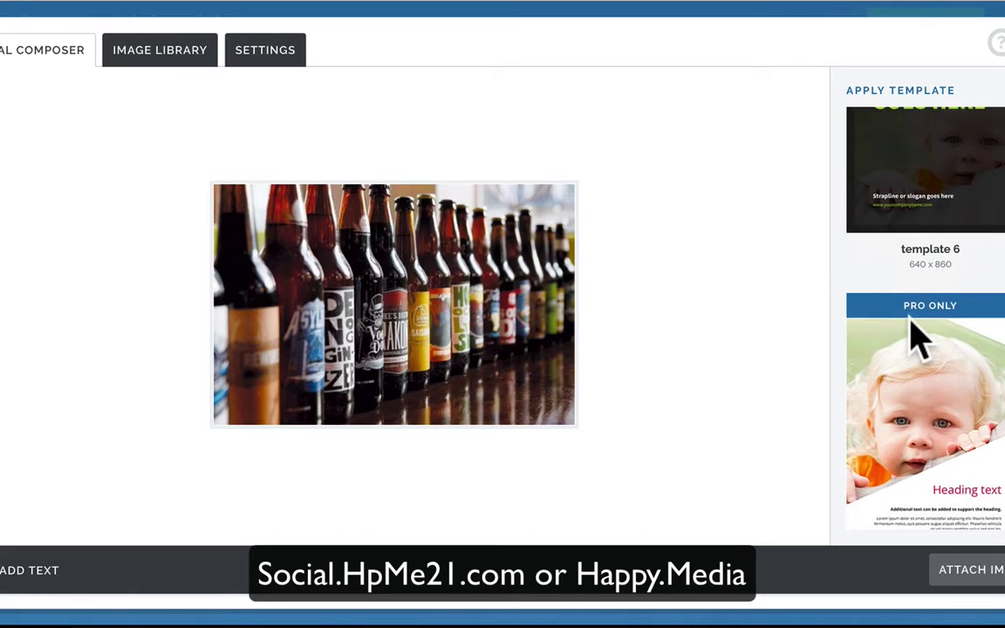
{"action": "scroll", "coordinate": [916, 339], "scroll_direction": "up", "scroll_amount": 19}
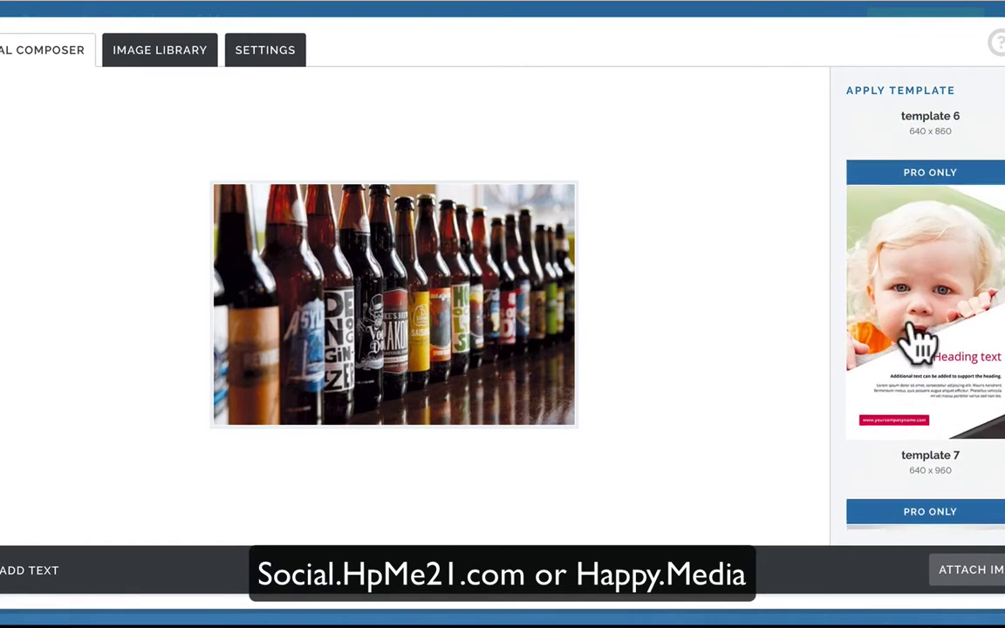
{"action": "scroll", "coordinate": [916, 339], "scroll_direction": "down", "scroll_amount": 4}
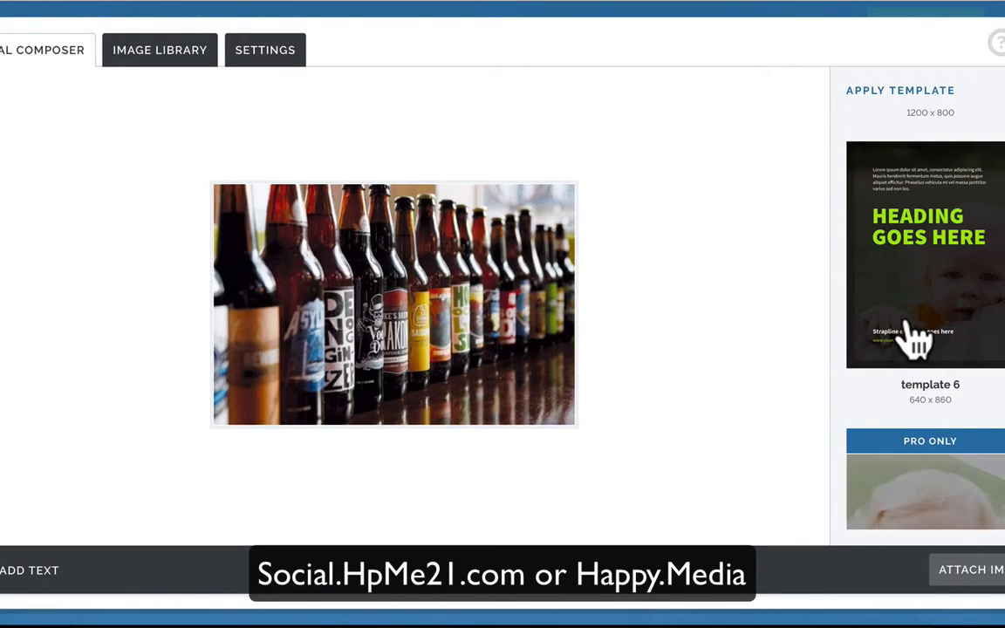
{"action": "scroll", "coordinate": [916, 339], "scroll_direction": "up", "scroll_amount": 12}
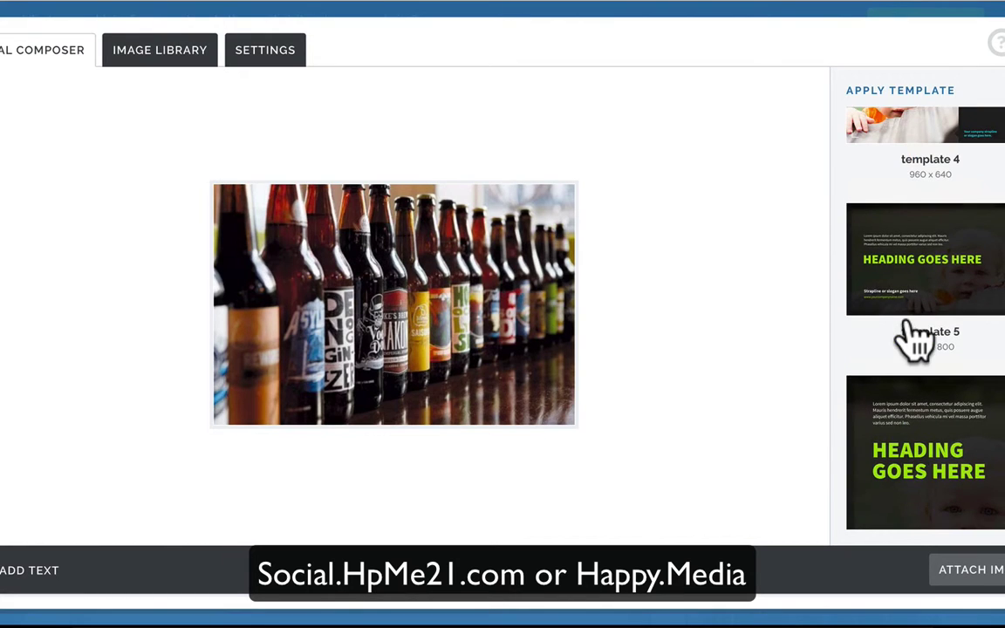
{"action": "scroll", "coordinate": [912, 336], "scroll_direction": "up", "scroll_amount": 2}
{"action": "scroll", "coordinate": [911, 336], "scroll_direction": "down", "scroll_amount": 2}
{"action": "scroll", "coordinate": [912, 333], "scroll_direction": "up", "scroll_amount": 2}
{"action": "scroll", "coordinate": [907, 314], "scroll_direction": "up", "scroll_amount": 1}
Step: Apply template 3 and replace the body text with 'Online Store Is Open'
{"action": "left_click", "coordinate": [892, 280]}
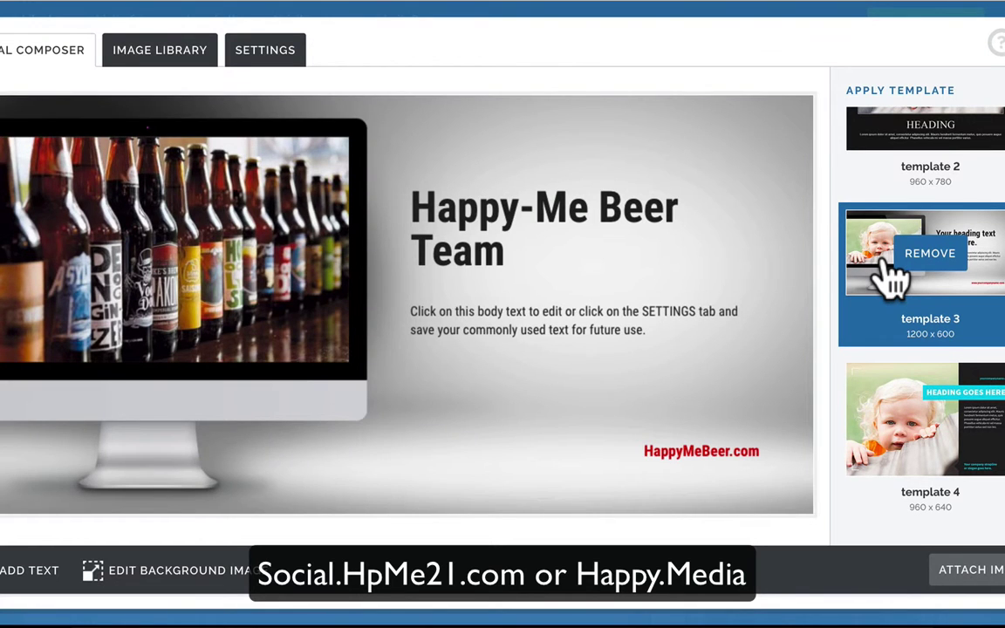
{"action": "left_click", "coordinate": [498, 334]}
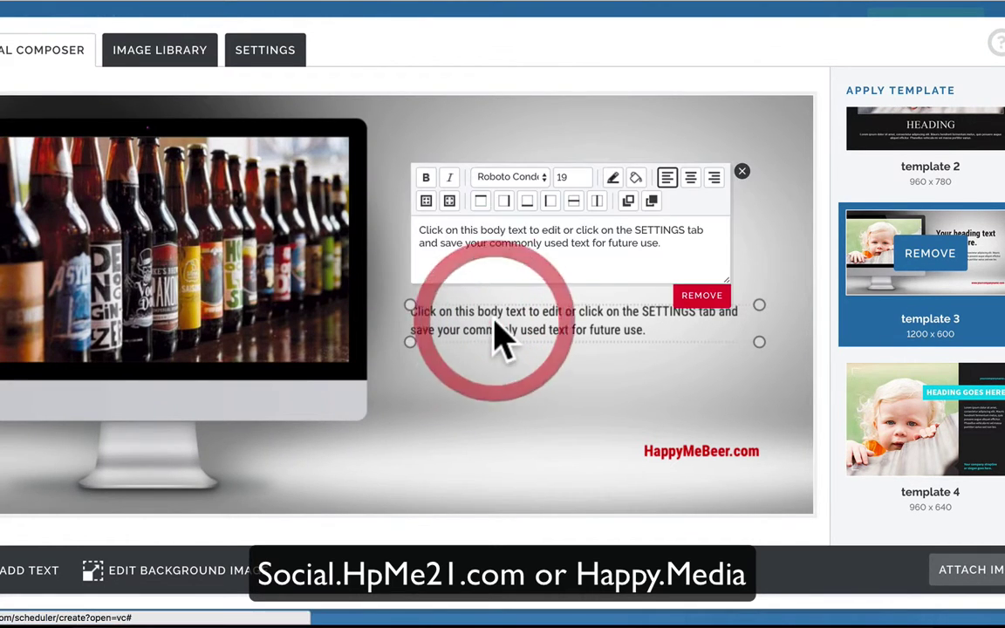
{"action": "left_click", "coordinate": [523, 240]}
{"action": "key", "text": "ctrl+a"}
{"action": "type", "text": "Onl"}
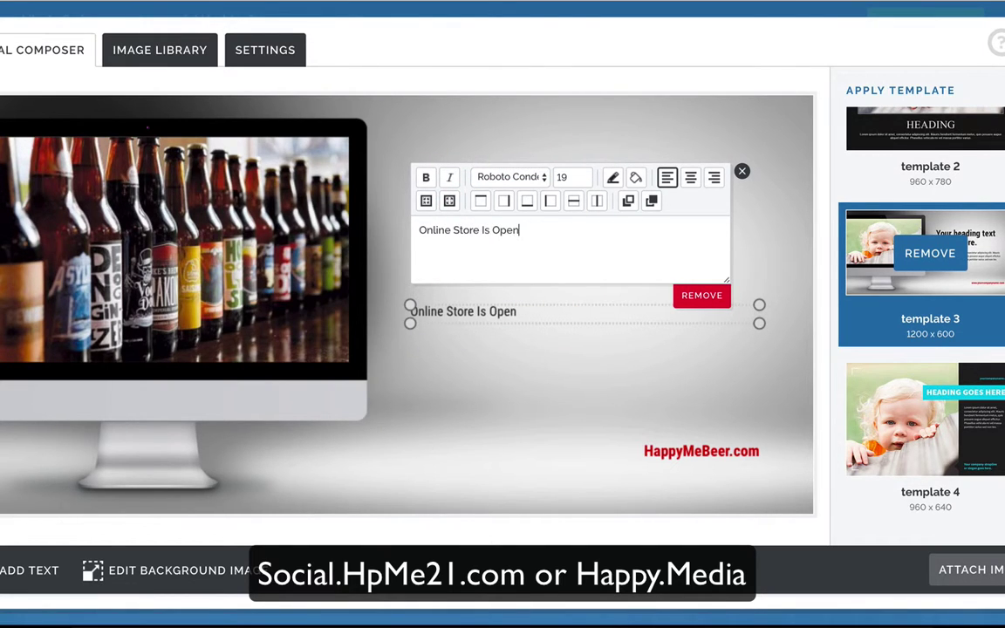
{"action": "left_click", "coordinate": [600, 371]}
Step: Enlarge the font of the 'Online Store Is Open' line and finish editing
{"action": "left_click", "coordinate": [561, 310]}
{"action": "left_click", "coordinate": [583, 173]}
{"action": "left_click", "coordinate": [583, 172]}
{"action": "left_click", "coordinate": [583, 173]}
{"action": "left_click", "coordinate": [583, 172]}
{"action": "left_click", "coordinate": [583, 173]}
{"action": "left_click", "coordinate": [583, 172]}
{"action": "left_click", "coordinate": [583, 173]}
{"action": "left_click", "coordinate": [583, 172]}
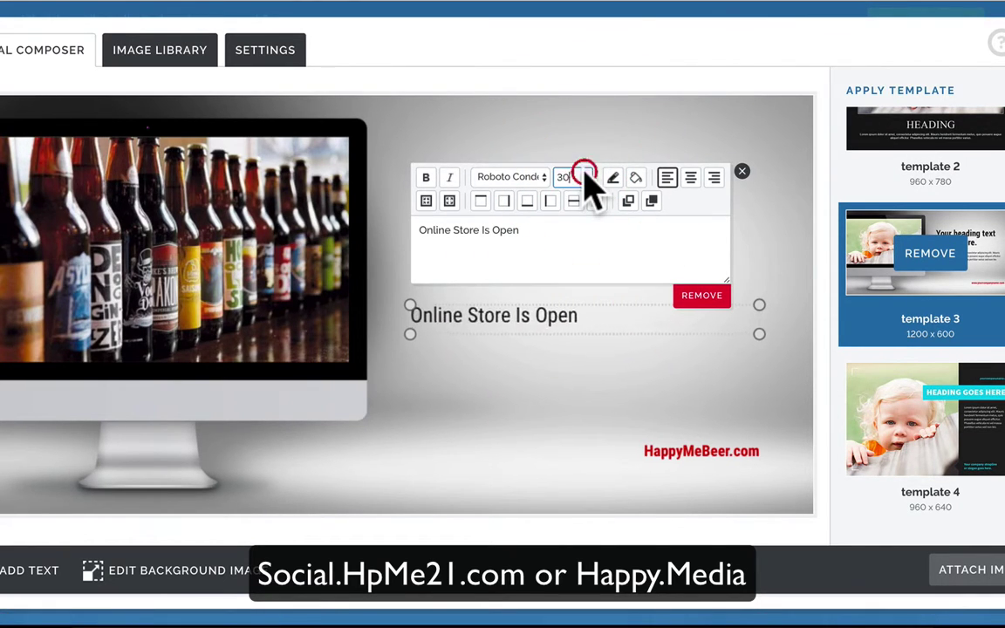
{"action": "left_click_drag", "start_coordinate": [585, 172], "coordinate": [585, 172]}
{"action": "left_click", "coordinate": [624, 370]}
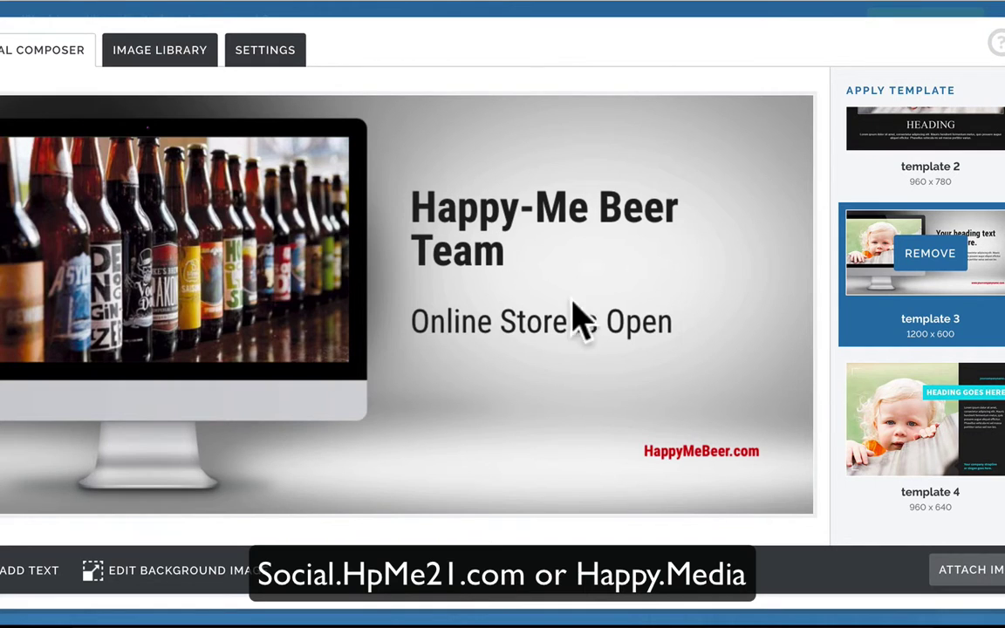
{"action": "scroll", "coordinate": [853, 293], "scroll_direction": "up", "scroll_amount": 3}
{"action": "scroll", "coordinate": [853, 294], "scroll_direction": "up", "scroll_amount": 3}
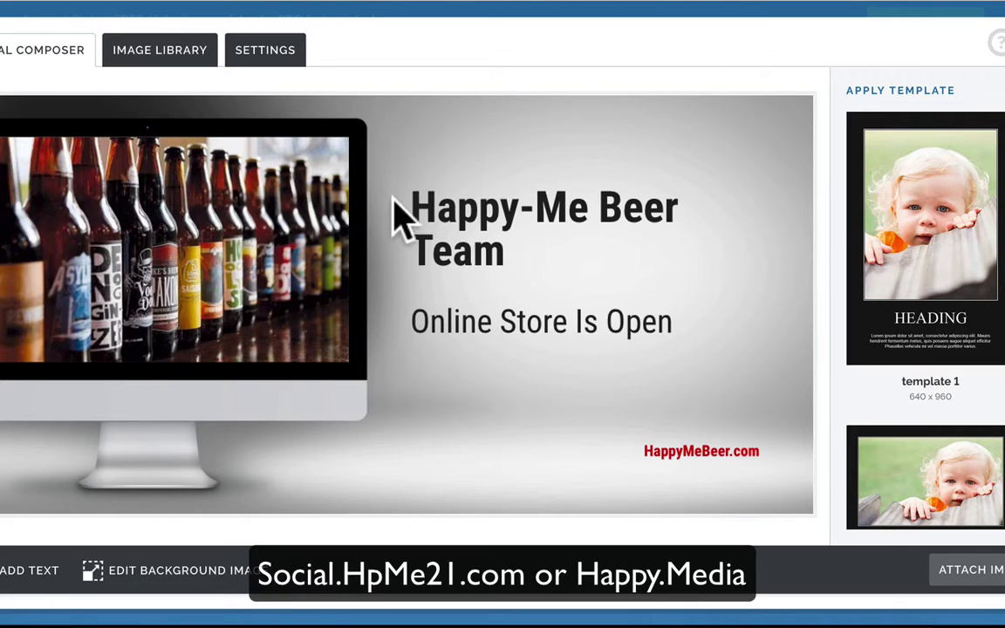
{"action": "scroll", "coordinate": [872, 327], "scroll_direction": "down", "scroll_amount": 5}
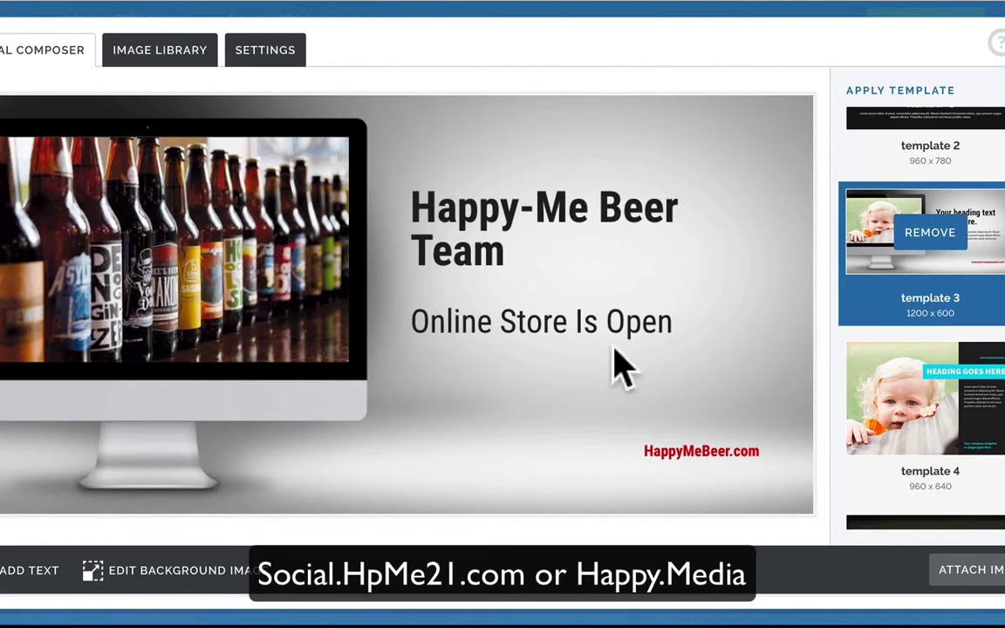
Step: Attach the design to a Twitter post reading 'The Happy-Me Beer Online Store Is Open!'
{"action": "left_click", "coordinate": [969, 578]}
{"action": "scroll", "coordinate": [448, 471], "scroll_direction": "down", "scroll_amount": 5}
{"action": "scroll", "coordinate": [442, 471], "scroll_direction": "down", "scroll_amount": 2}
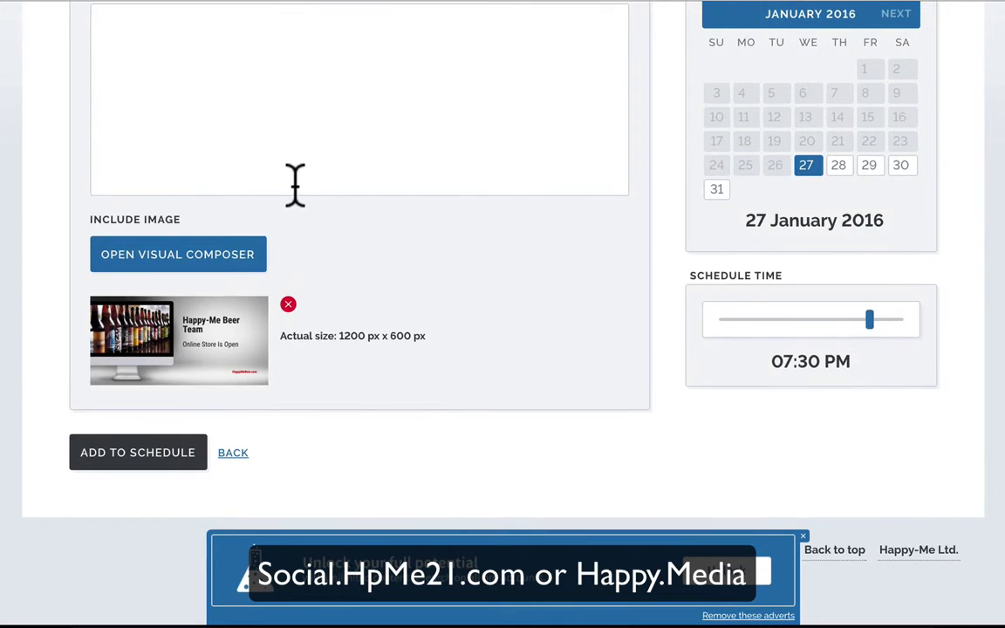
{"action": "scroll", "coordinate": [295, 185], "scroll_direction": "up", "scroll_amount": 3}
{"action": "left_click", "coordinate": [295, 185]}
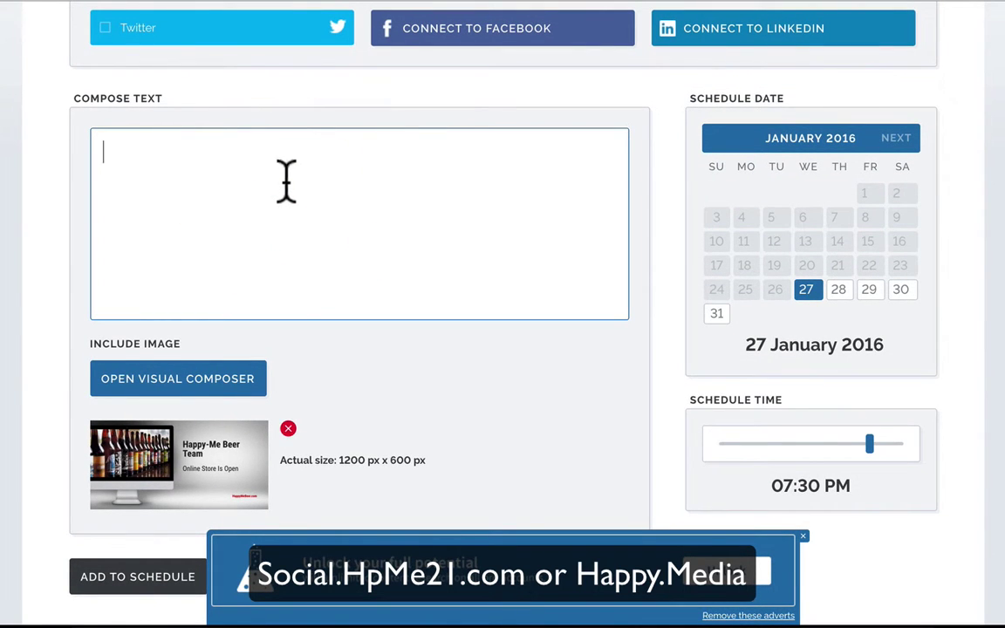
{"action": "left_click", "coordinate": [181, 32]}
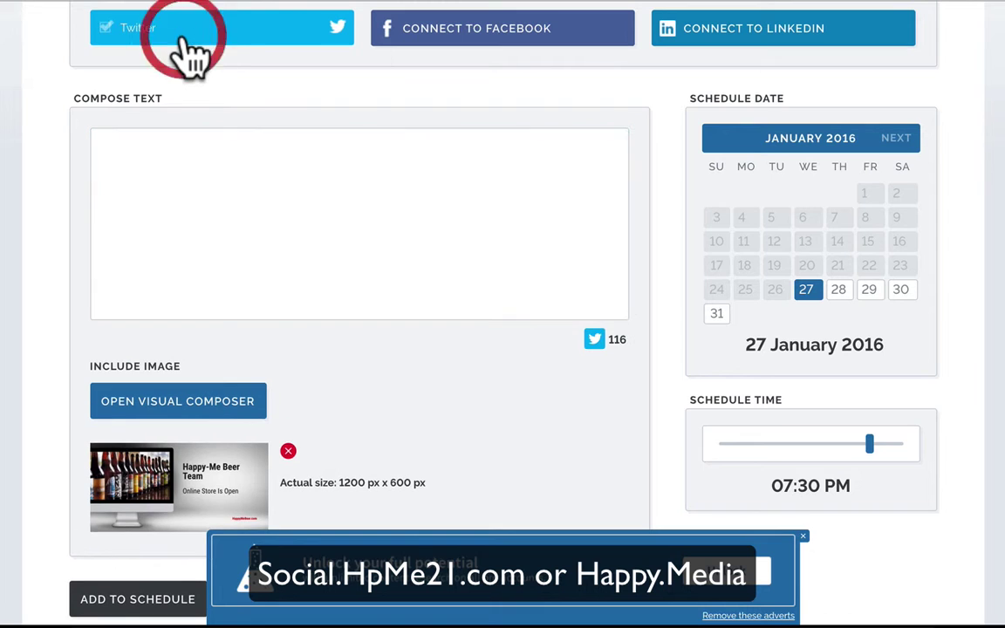
{"action": "left_click", "coordinate": [204, 216]}
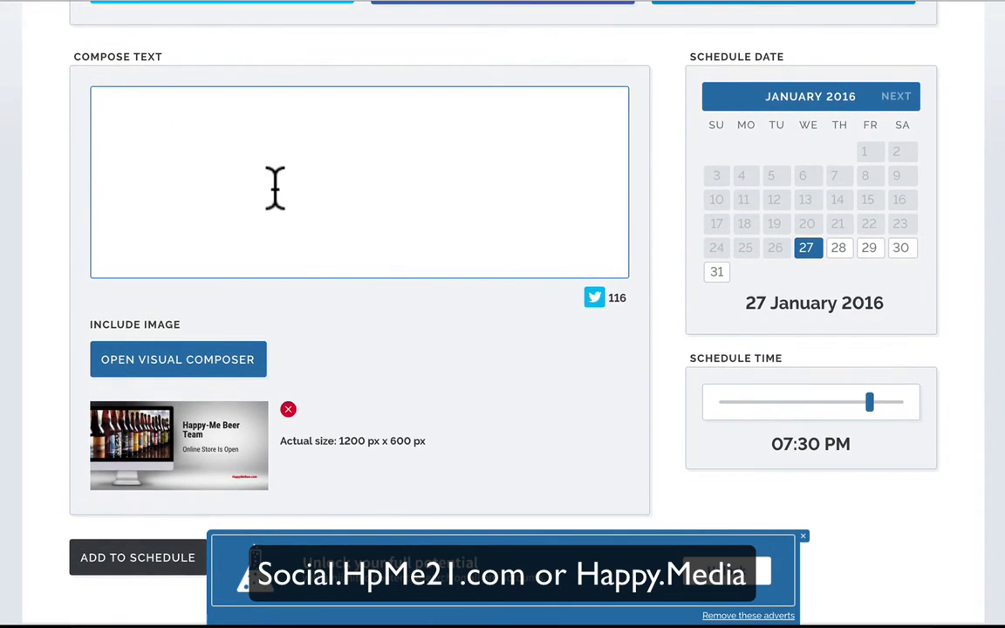
{"action": "left_click", "coordinate": [267, 179]}
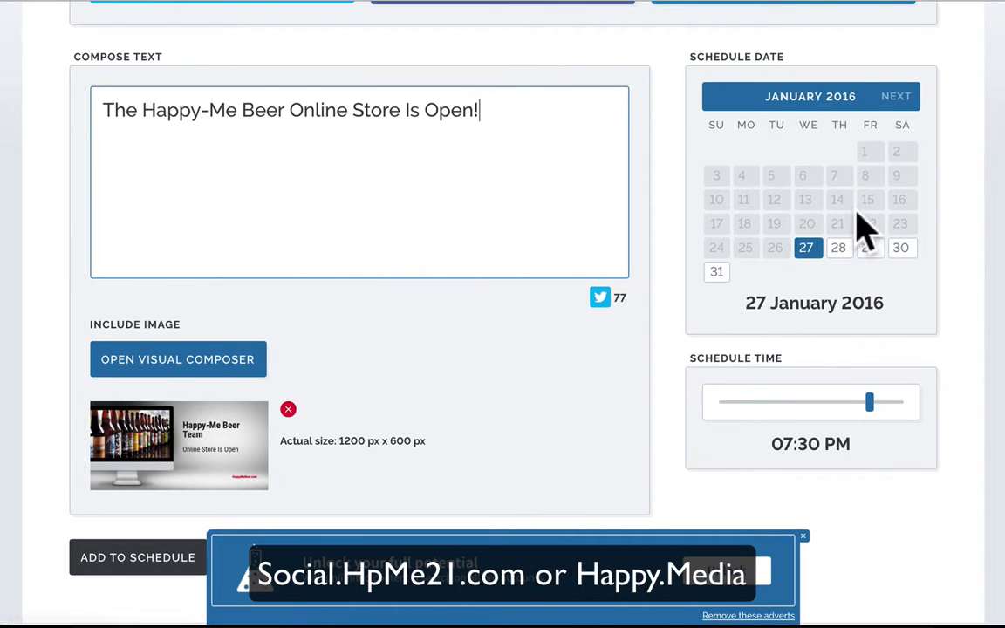
Step: Date the post 9 February 2016 and add it to the schedule
{"action": "left_click", "coordinate": [898, 98]}
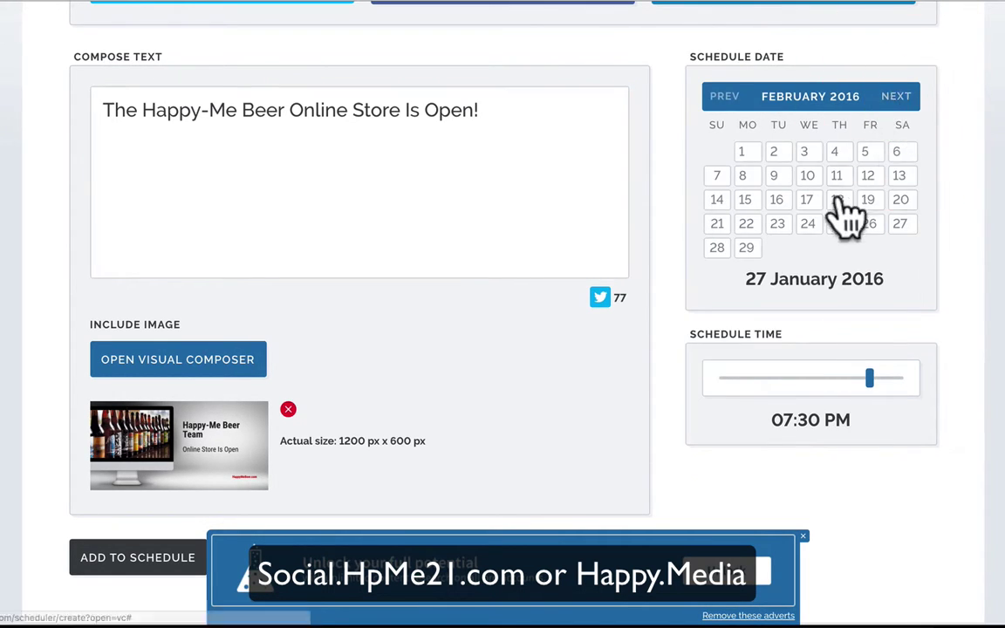
{"action": "left_click", "coordinate": [776, 176]}
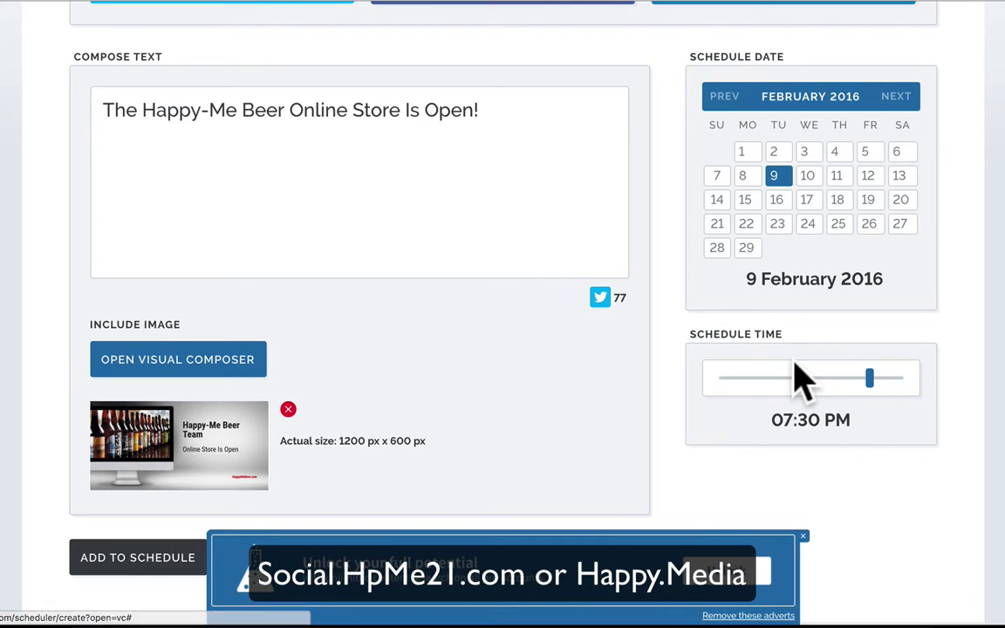
{"action": "scroll", "coordinate": [802, 381], "scroll_direction": "down", "scroll_amount": 2}
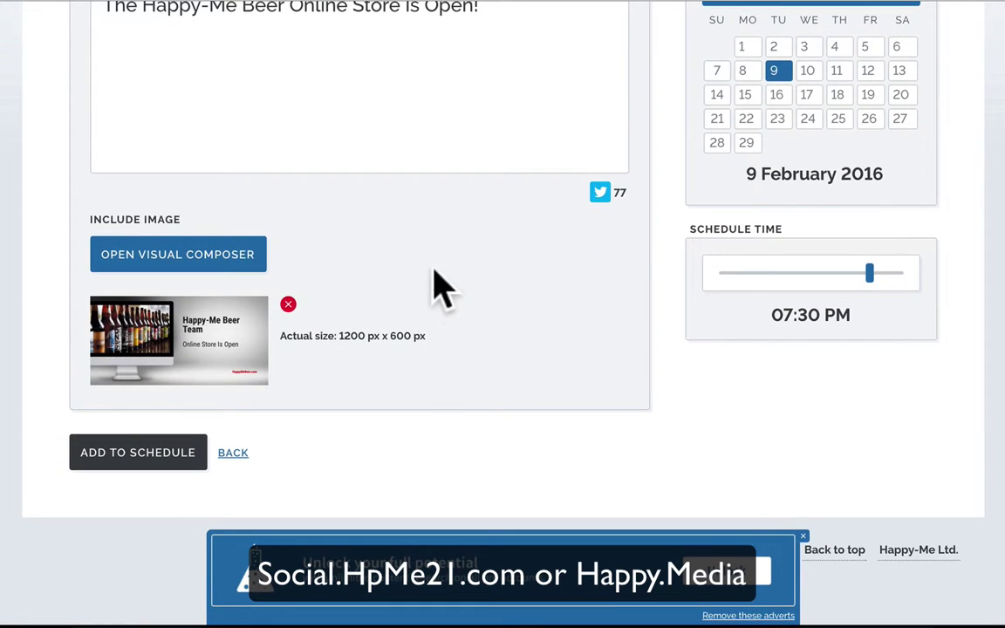
{"action": "left_click", "coordinate": [168, 464]}
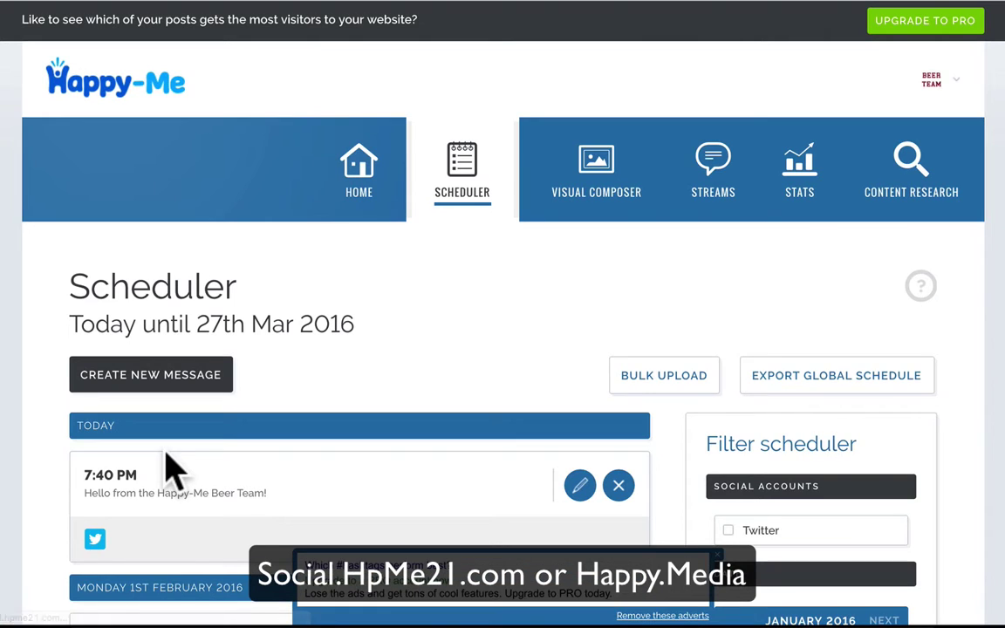
{"action": "scroll", "coordinate": [253, 314], "scroll_direction": "down", "scroll_amount": 6}
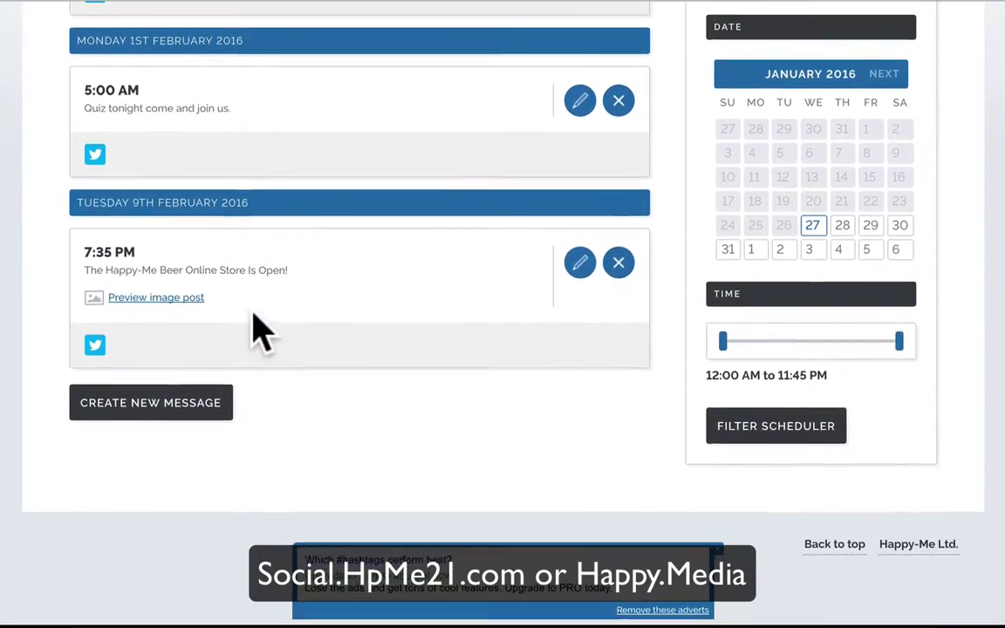
{"action": "scroll", "coordinate": [449, 280], "scroll_direction": "up", "scroll_amount": 4}
{"action": "scroll", "coordinate": [449, 280], "scroll_direction": "down", "scroll_amount": 2}
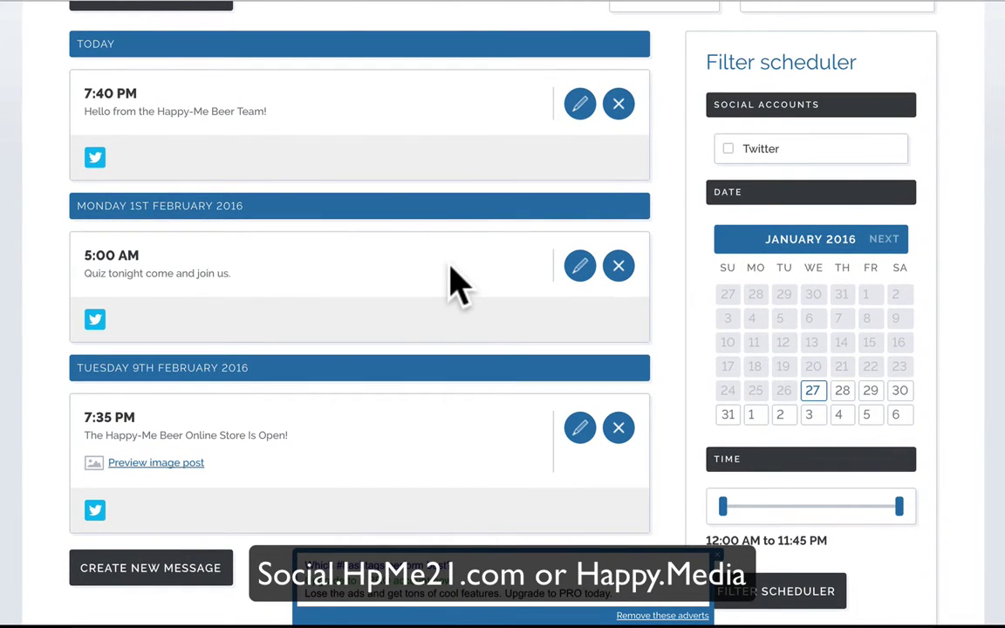
{"action": "scroll", "coordinate": [426, 207], "scroll_direction": "up", "scroll_amount": 1}
{"action": "scroll", "coordinate": [427, 207], "scroll_direction": "down", "scroll_amount": 2}
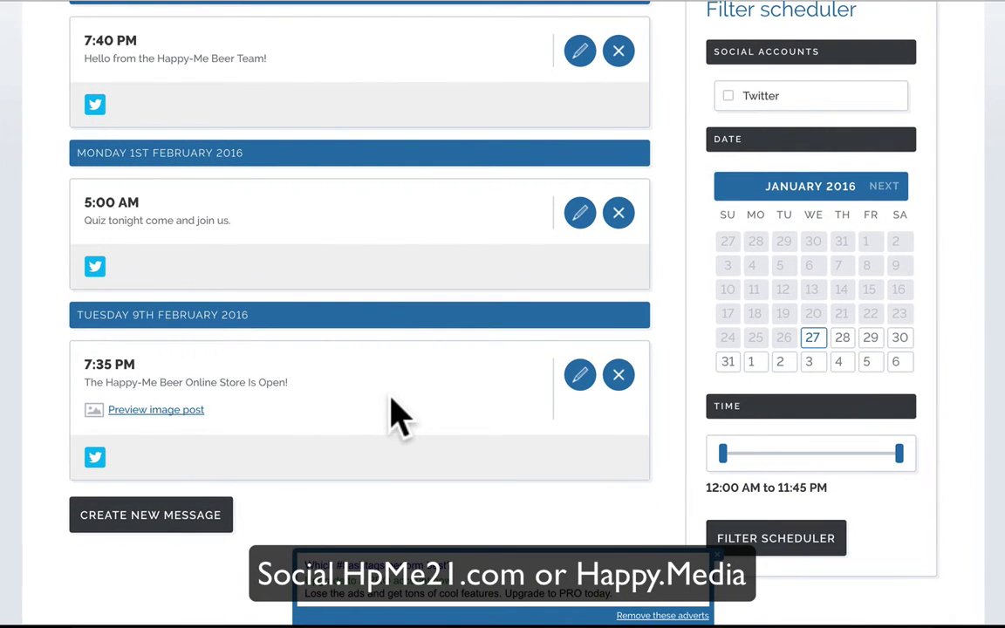
{"action": "left_click", "coordinate": [194, 409]}
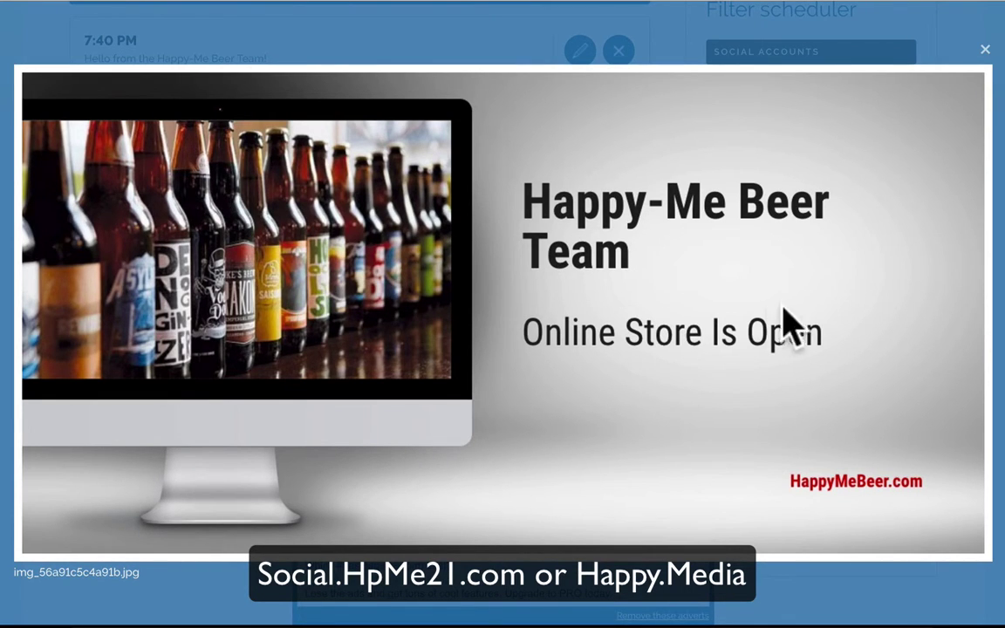
{"action": "left_click", "coordinate": [984, 50]}
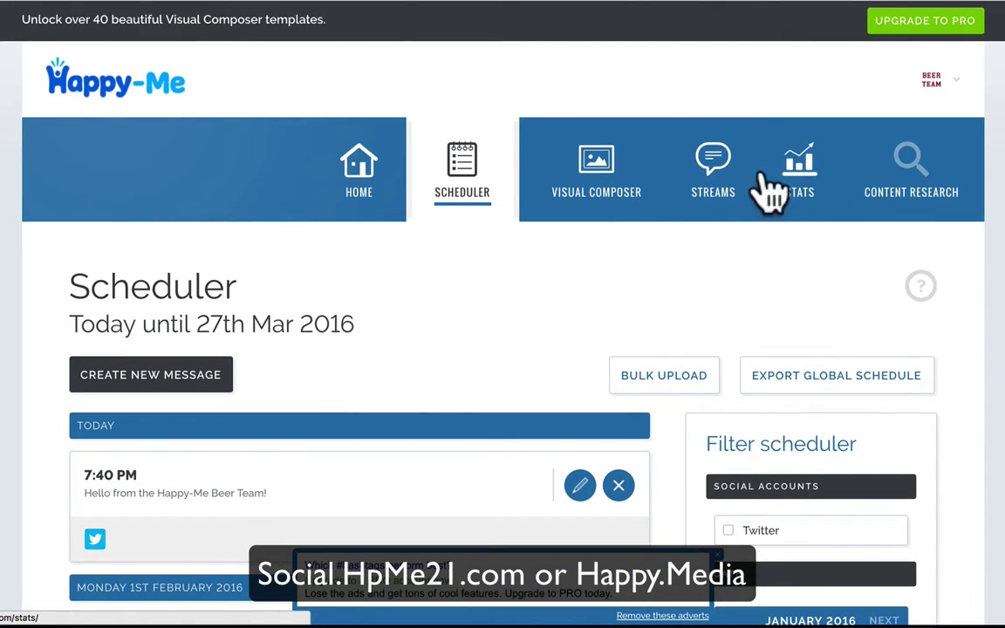
Step: Go to the Statistics page and look over the follower overview
{"action": "left_click", "coordinate": [798, 199]}
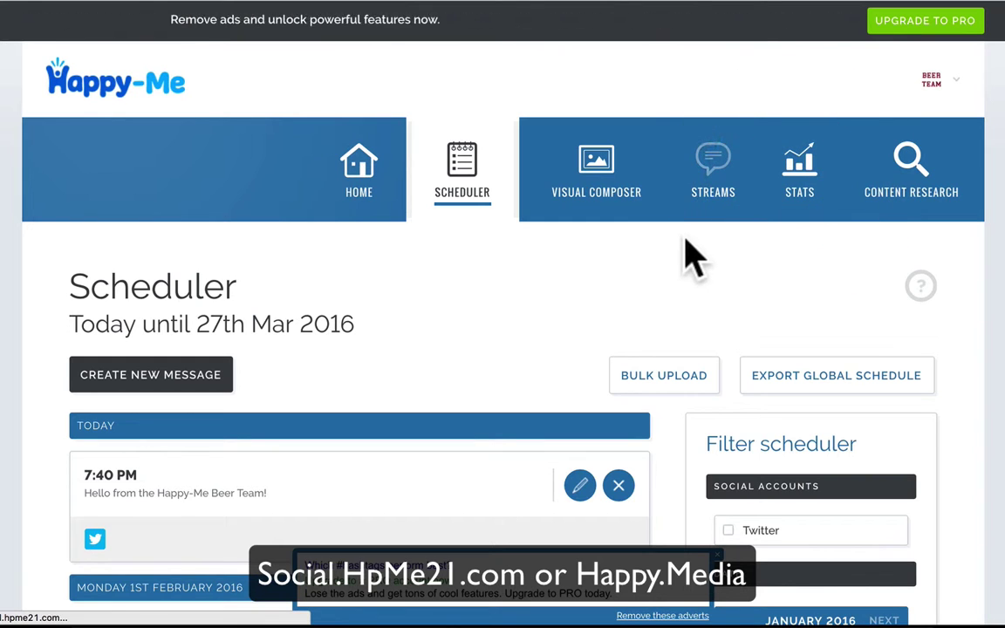
{"action": "scroll", "coordinate": [729, 303], "scroll_direction": "down", "scroll_amount": 5}
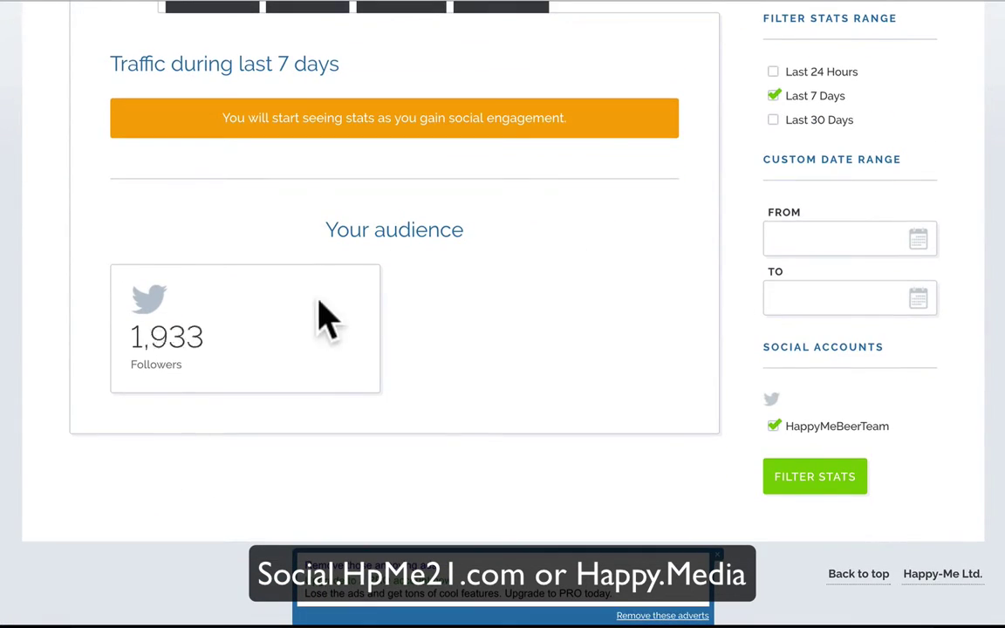
{"action": "scroll", "coordinate": [582, 323], "scroll_direction": "up", "scroll_amount": 2}
{"action": "scroll", "coordinate": [583, 323], "scroll_direction": "down", "scroll_amount": 2}
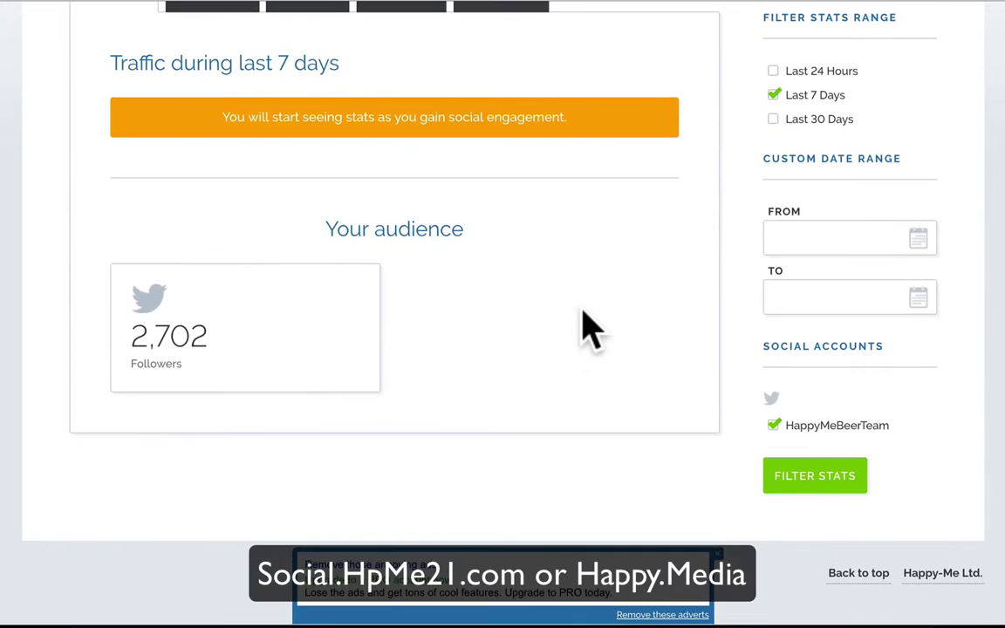
{"action": "scroll", "coordinate": [288, 296], "scroll_direction": "up", "scroll_amount": 2}
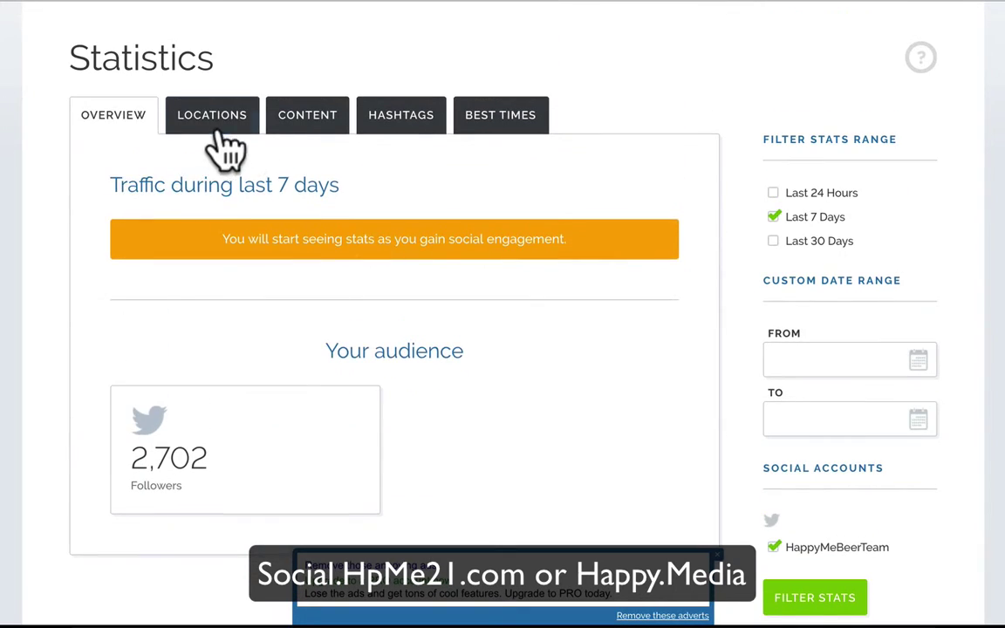
Step: View the Locations, Content and Hashtags reports, then go to Content Research
{"action": "left_click", "coordinate": [213, 131]}
{"action": "left_click", "coordinate": [300, 131]}
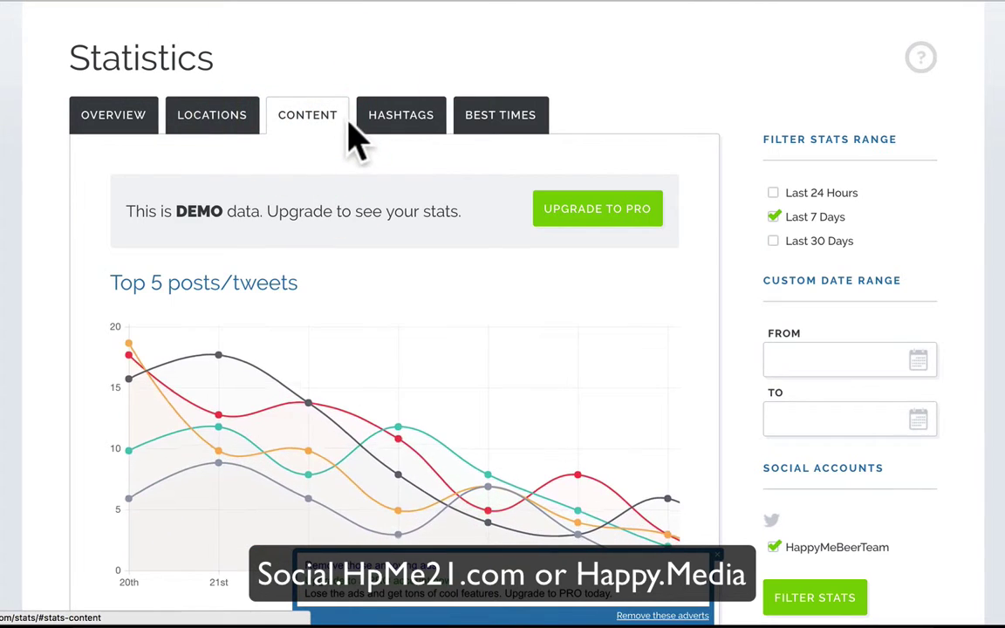
{"action": "left_click", "coordinate": [417, 134]}
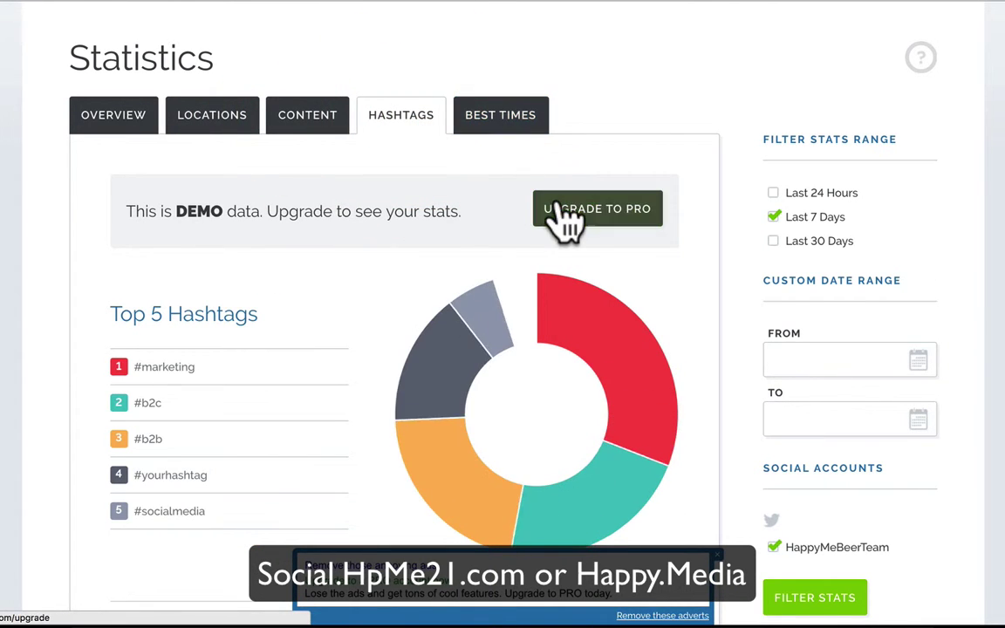
{"action": "scroll", "coordinate": [687, 130], "scroll_direction": "up", "scroll_amount": 3}
{"action": "left_click", "coordinate": [868, 178]}
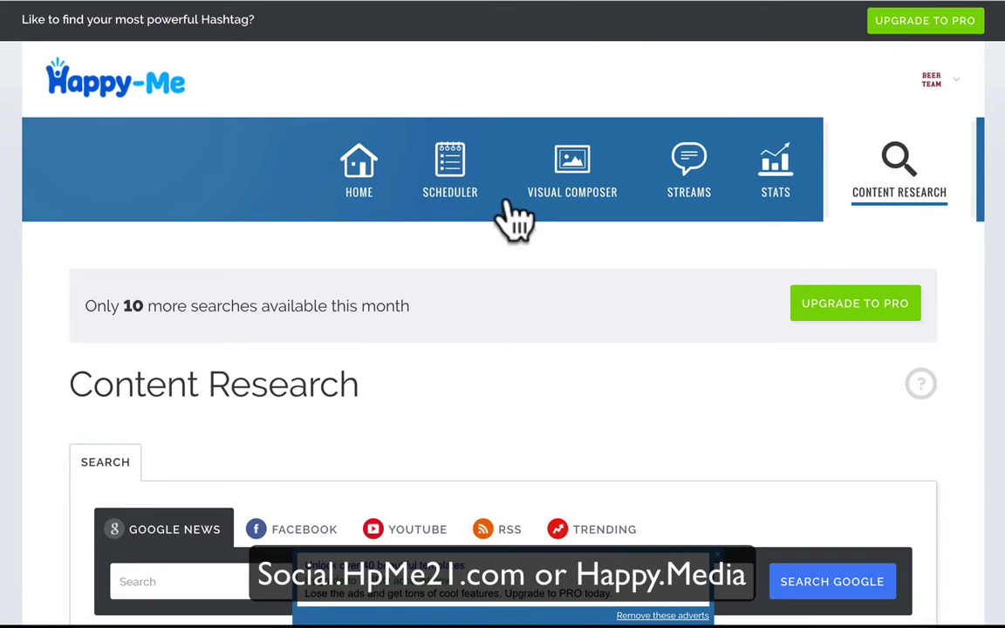
Step: Search Google News for 'Craft Beer' and scroll through the headlines
{"action": "scroll", "coordinate": [370, 359], "scroll_direction": "down", "scroll_amount": 3}
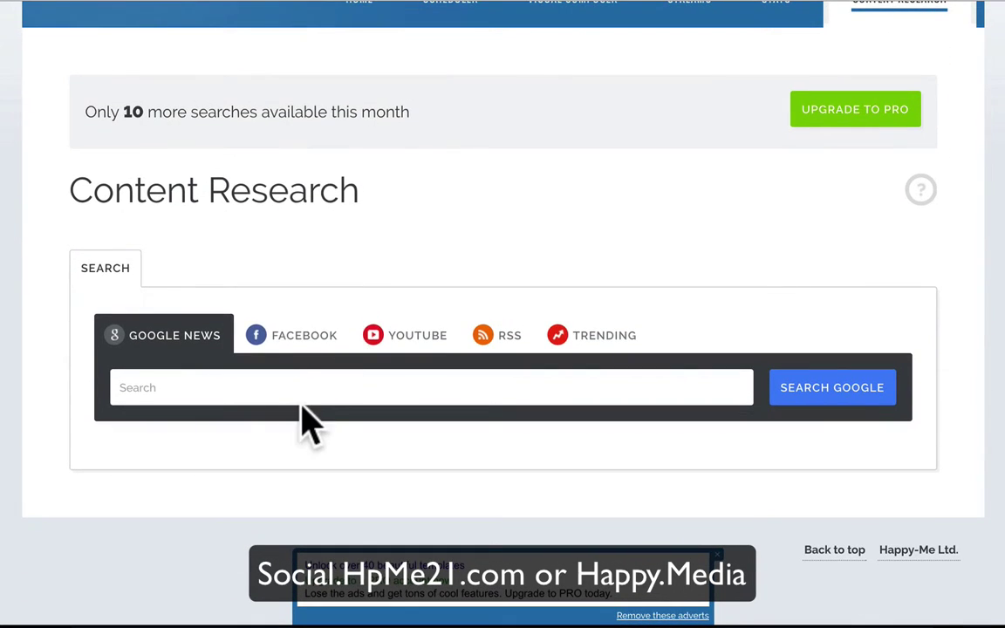
{"action": "left_click", "coordinate": [303, 387]}
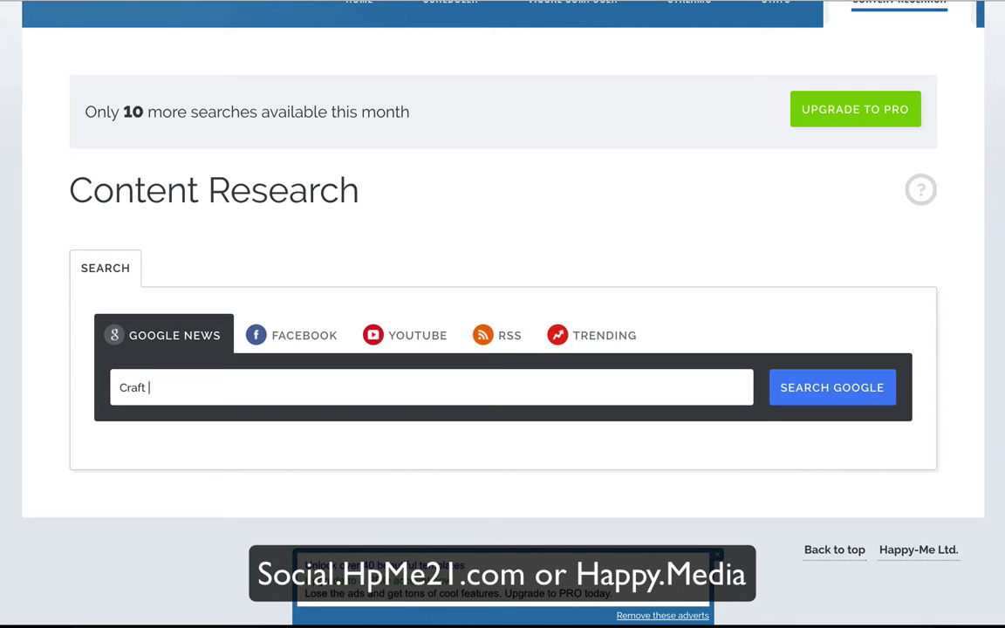
{"action": "key", "text": "Return"}
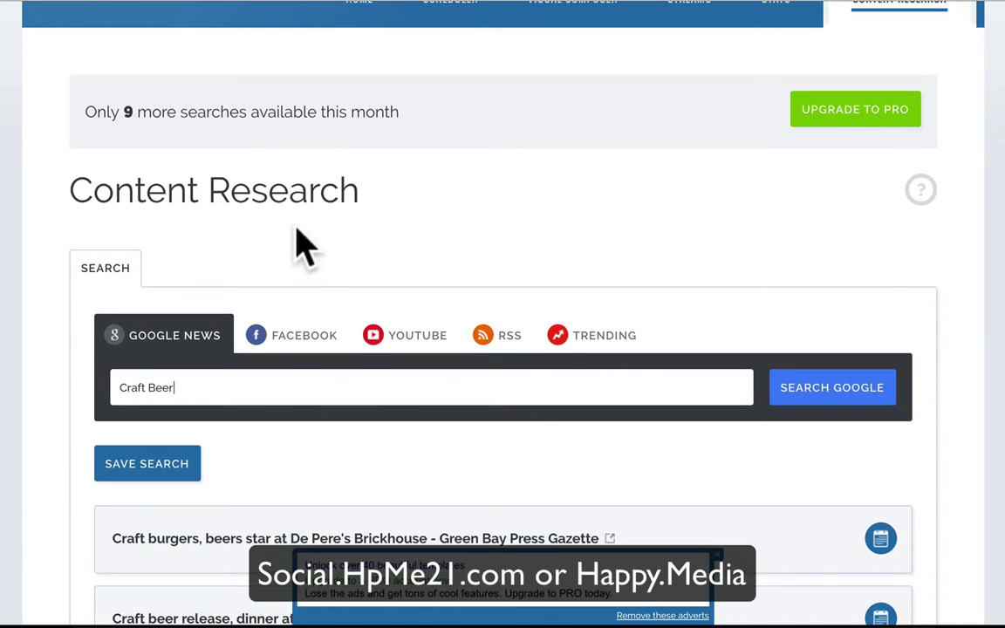
{"action": "scroll", "coordinate": [297, 245], "scroll_direction": "down", "scroll_amount": 5}
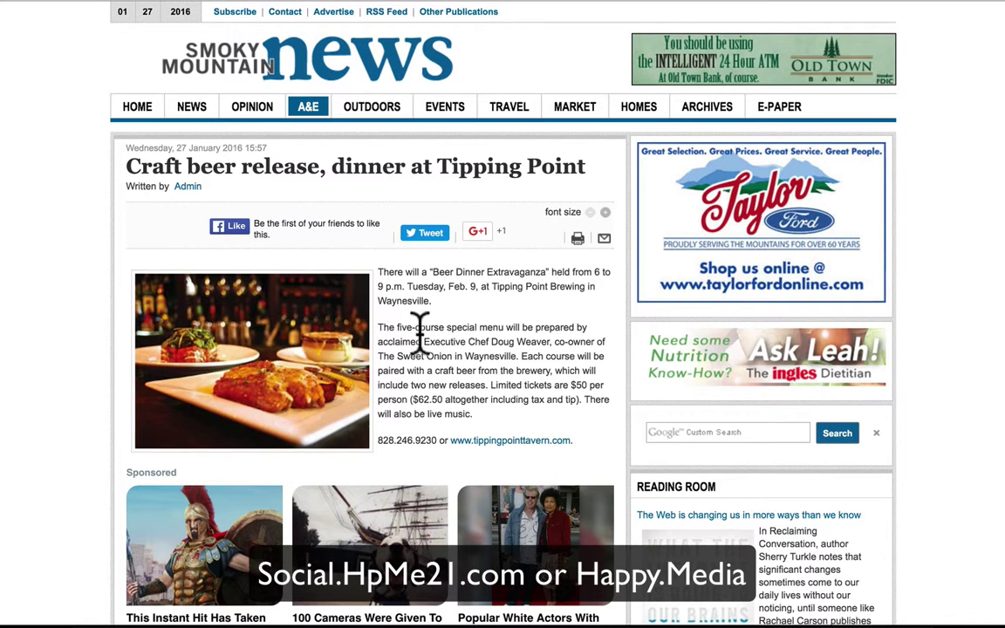
{"action": "scroll", "coordinate": [456, 337], "scroll_direction": "down", "scroll_amount": 1}
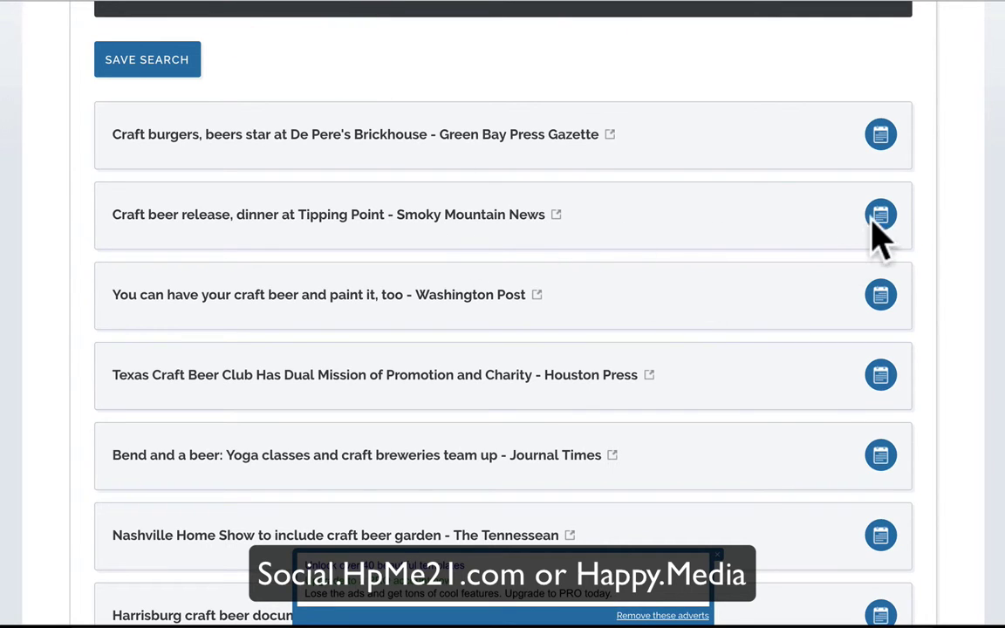
Step: Schedule the Tipping Point article on Twitter for 2 February 2016 at 10:45 PM
{"action": "left_click", "coordinate": [880, 215]}
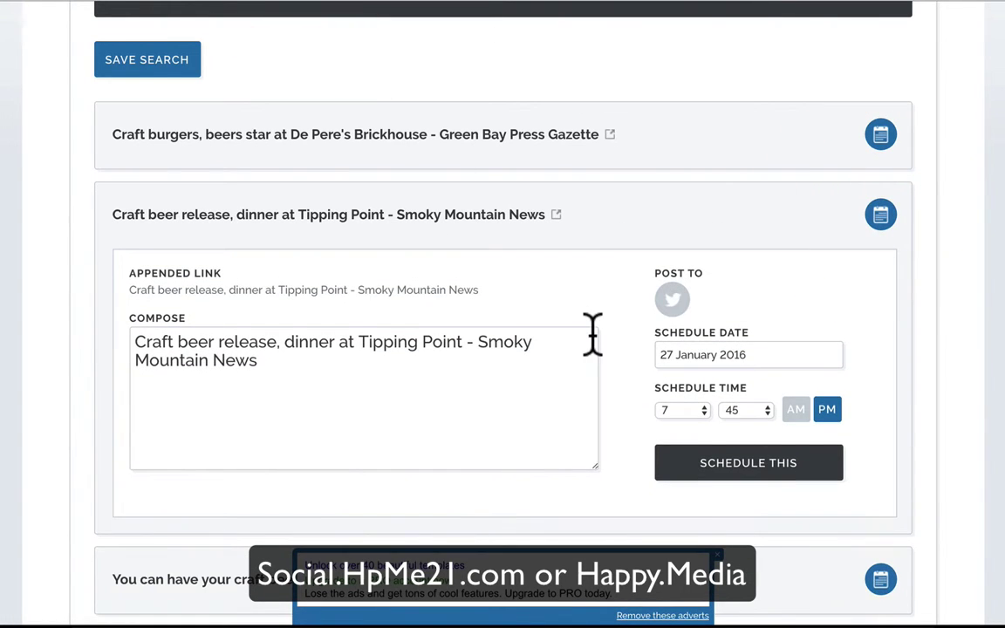
{"action": "scroll", "coordinate": [689, 279], "scroll_direction": "down", "scroll_amount": 1}
{"action": "left_click", "coordinate": [680, 251]}
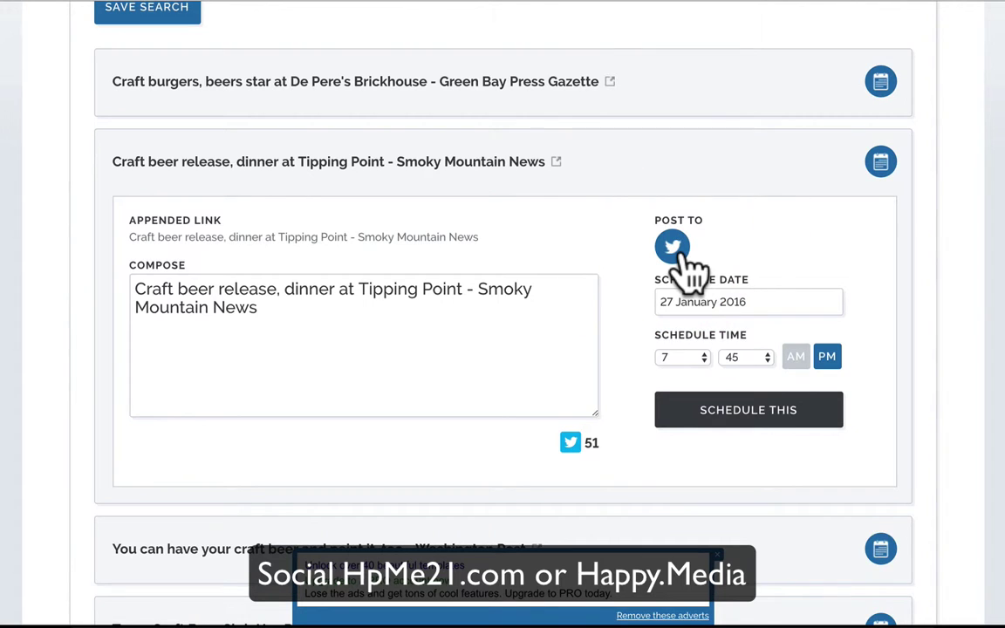
{"action": "left_click", "coordinate": [720, 303]}
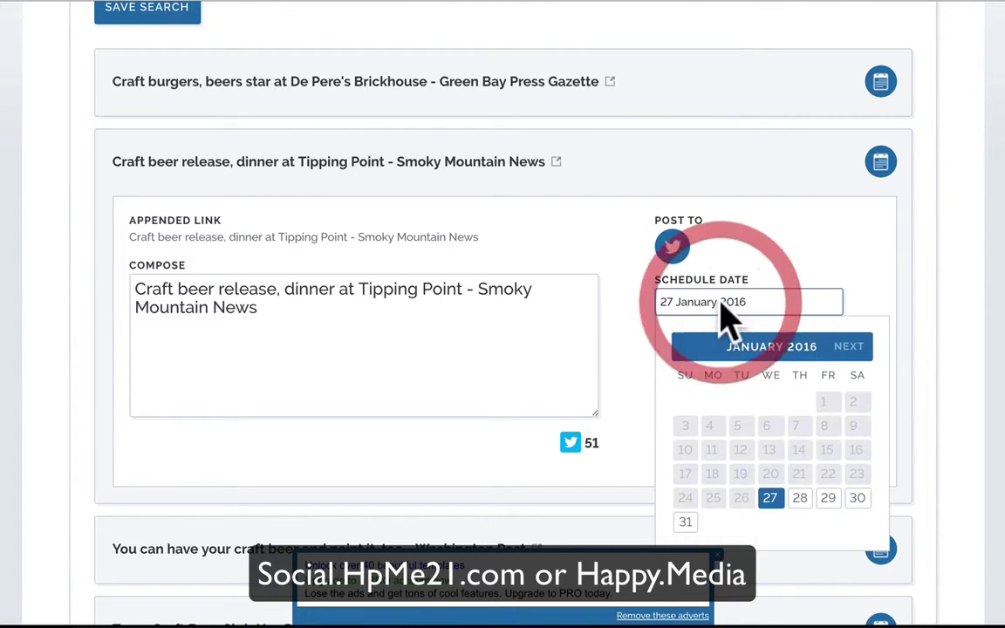
{"action": "left_click", "coordinate": [850, 349]}
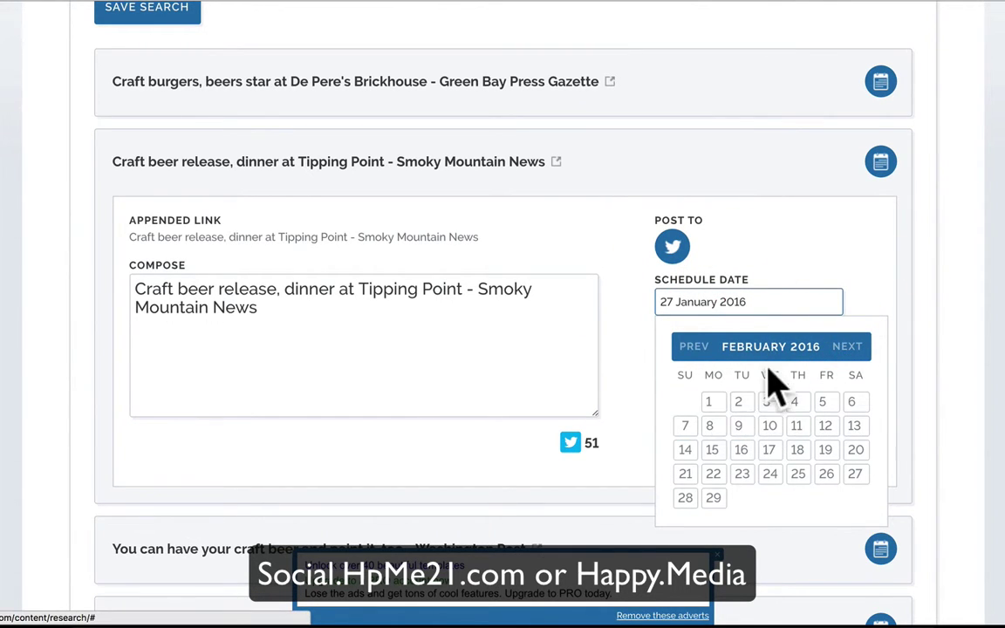
{"action": "left_click", "coordinate": [738, 401]}
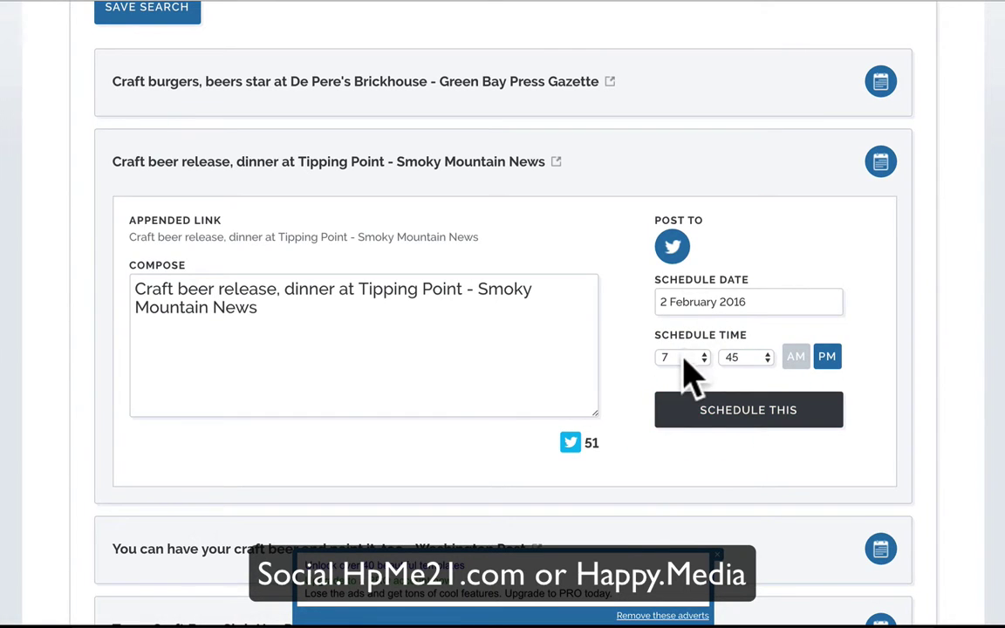
{"action": "left_click", "coordinate": [683, 360]}
{"action": "left_click", "coordinate": [678, 408]}
{"action": "left_click", "coordinate": [759, 414]}
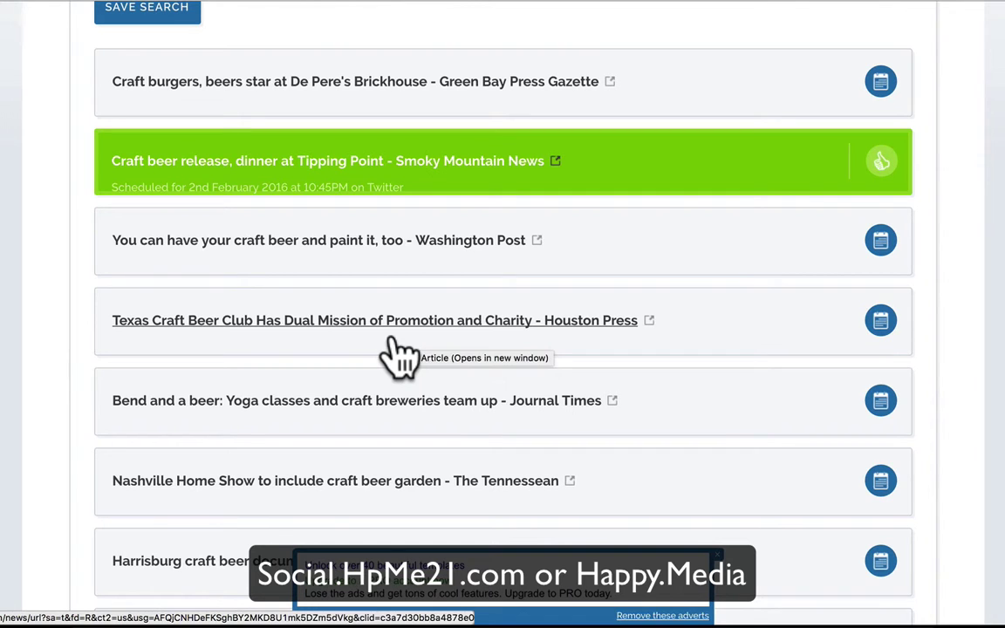
{"action": "scroll", "coordinate": [673, 303], "scroll_direction": "down", "scroll_amount": 5}
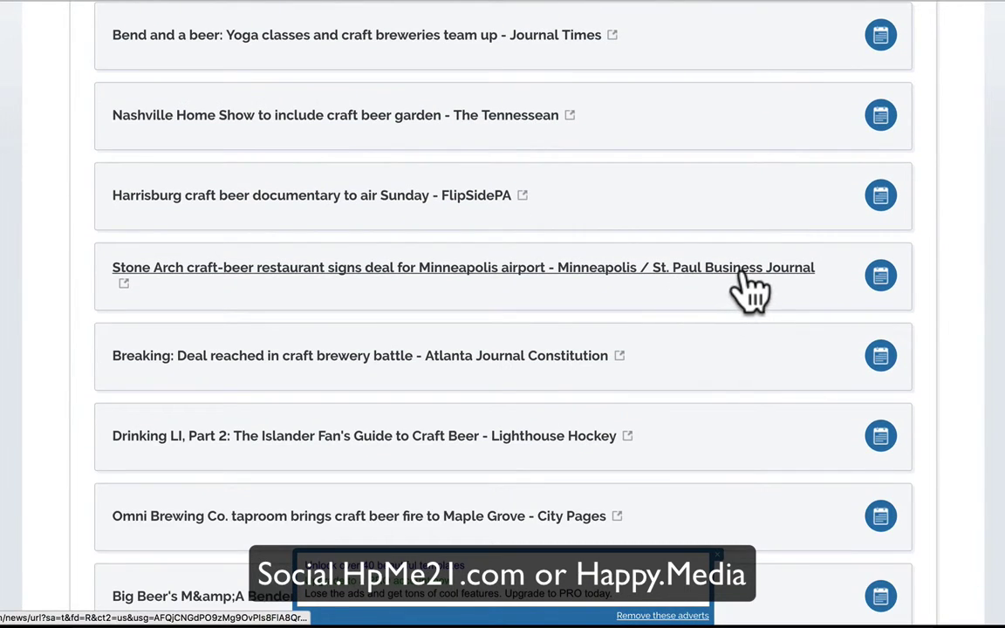
{"action": "scroll", "coordinate": [749, 291], "scroll_direction": "up", "scroll_amount": 7}
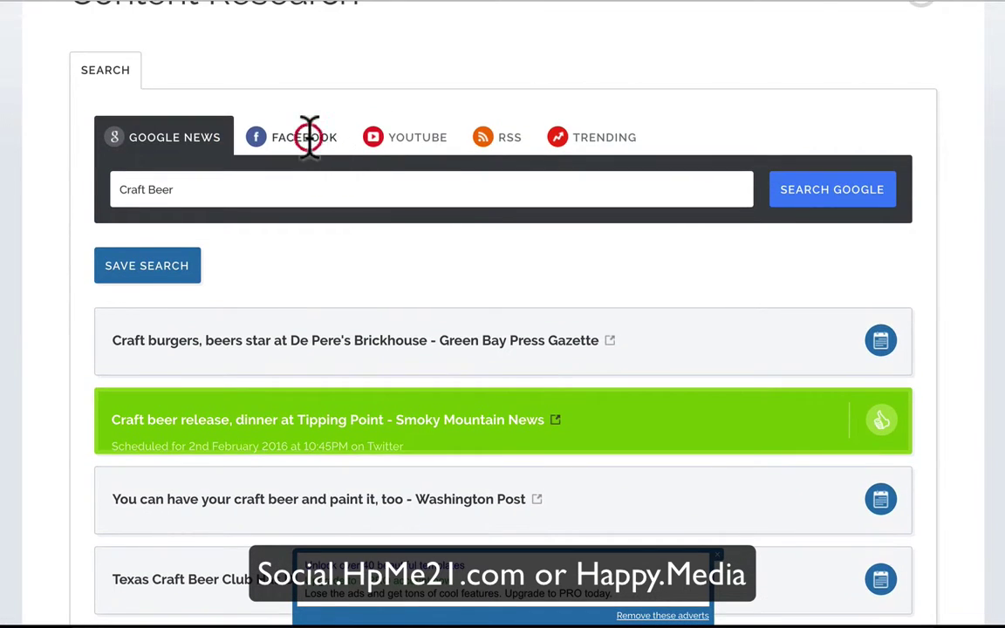
Step: Search Facebook pages for 'Beer', which reports an active Facebook account is needed
{"action": "left_click", "coordinate": [307, 135]}
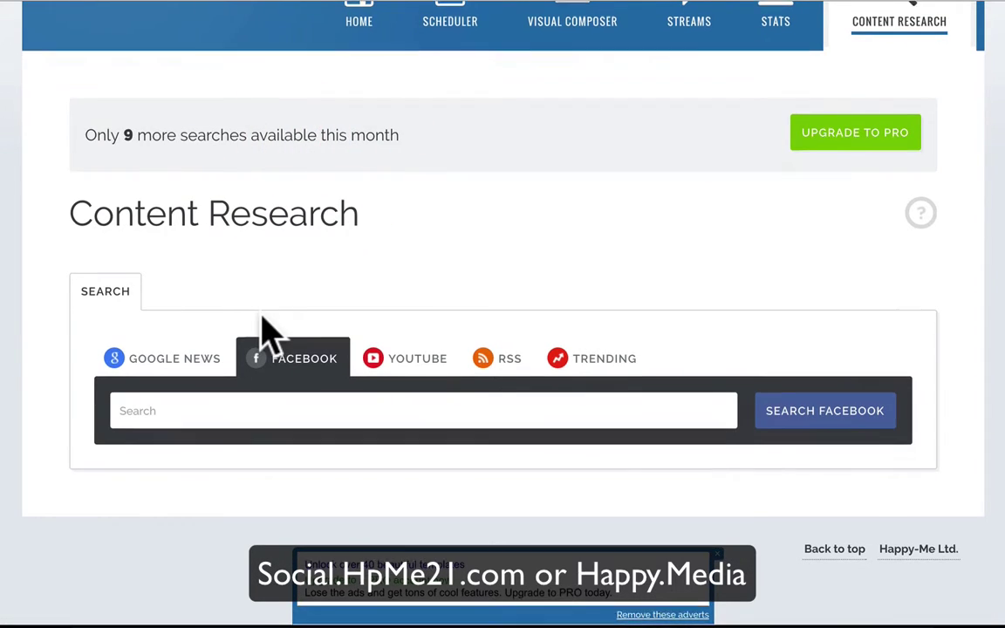
{"action": "left_click", "coordinate": [193, 410]}
{"action": "type", "text": "Beer"}
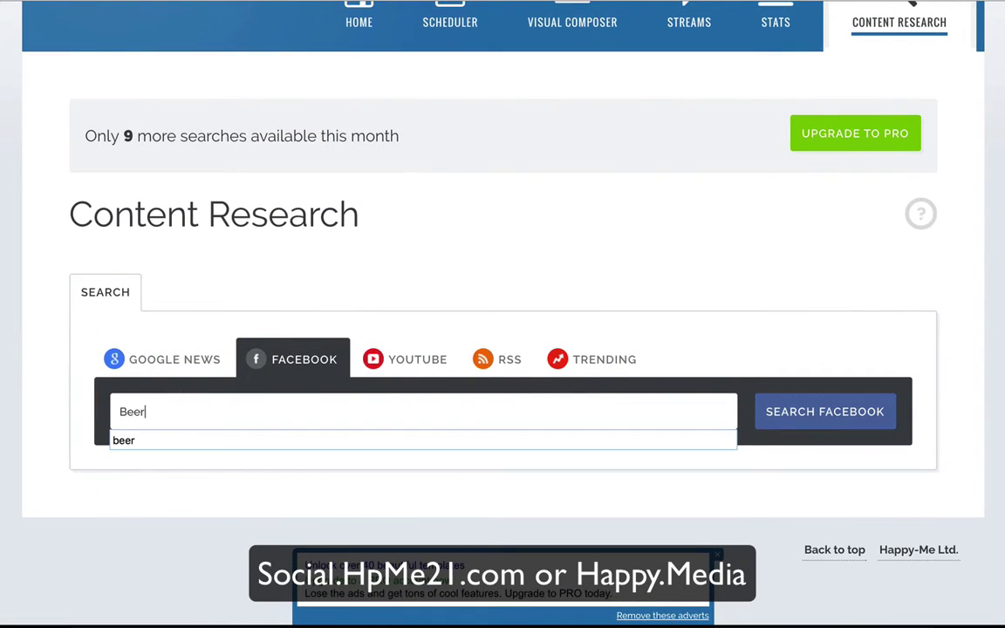
{"action": "key", "text": "Return"}
{"action": "scroll", "coordinate": [131, 319], "scroll_direction": "down", "scroll_amount": 3}
{"action": "scroll", "coordinate": [176, 312], "scroll_direction": "up", "scroll_amount": 1}
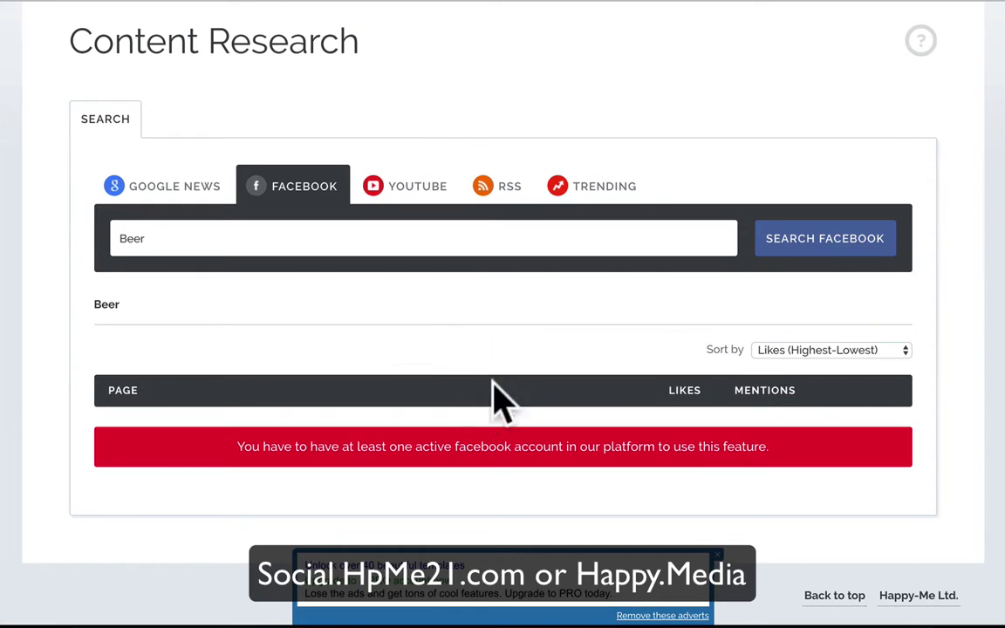
{"action": "scroll", "coordinate": [482, 359], "scroll_direction": "up", "scroll_amount": 2}
Step: Search YouTube for 'Craft Beer' and scroll through the video results
{"action": "left_click", "coordinate": [410, 293]}
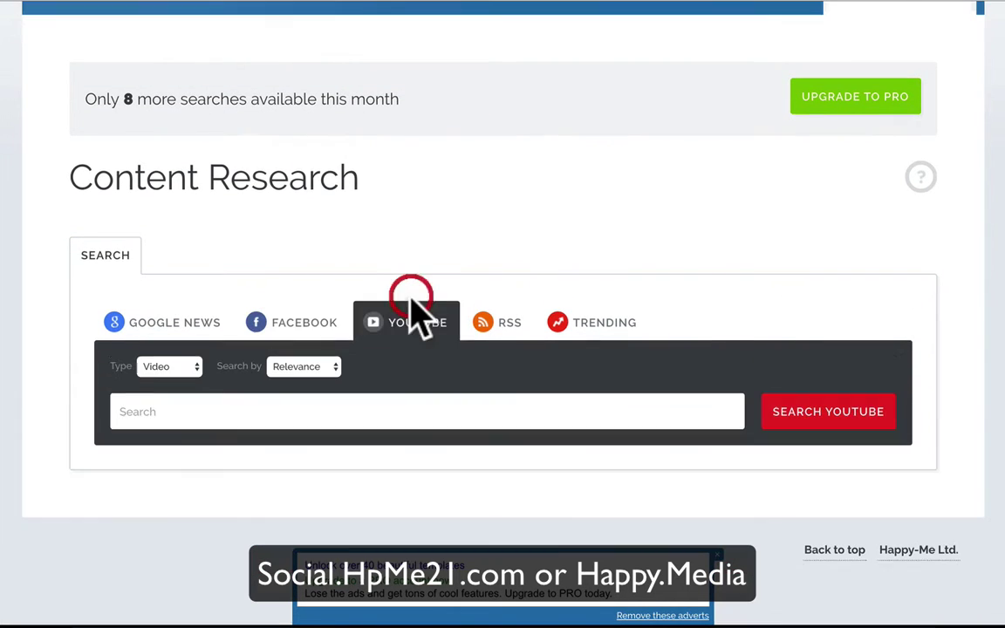
{"action": "left_click", "coordinate": [321, 403]}
{"action": "type", "text": "Craft Beer"}
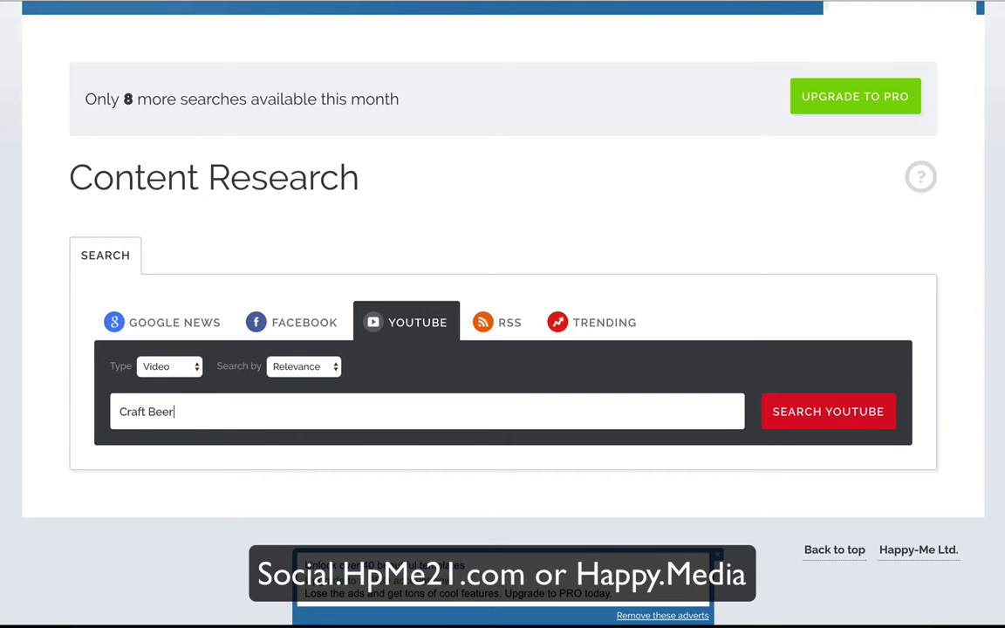
{"action": "key", "text": "Return"}
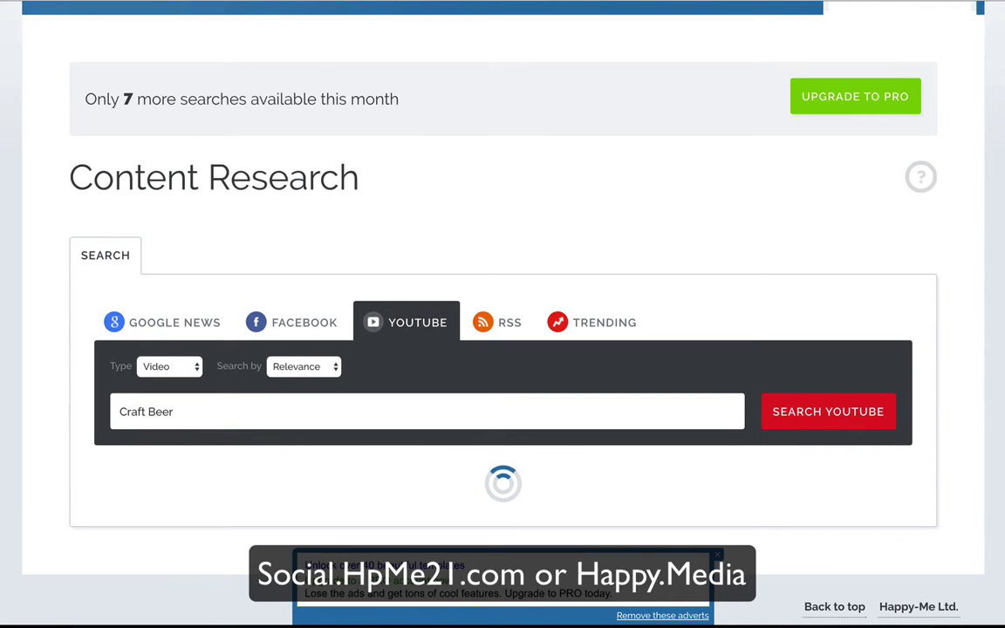
{"action": "scroll", "coordinate": [419, 493], "scroll_direction": "down", "scroll_amount": 5}
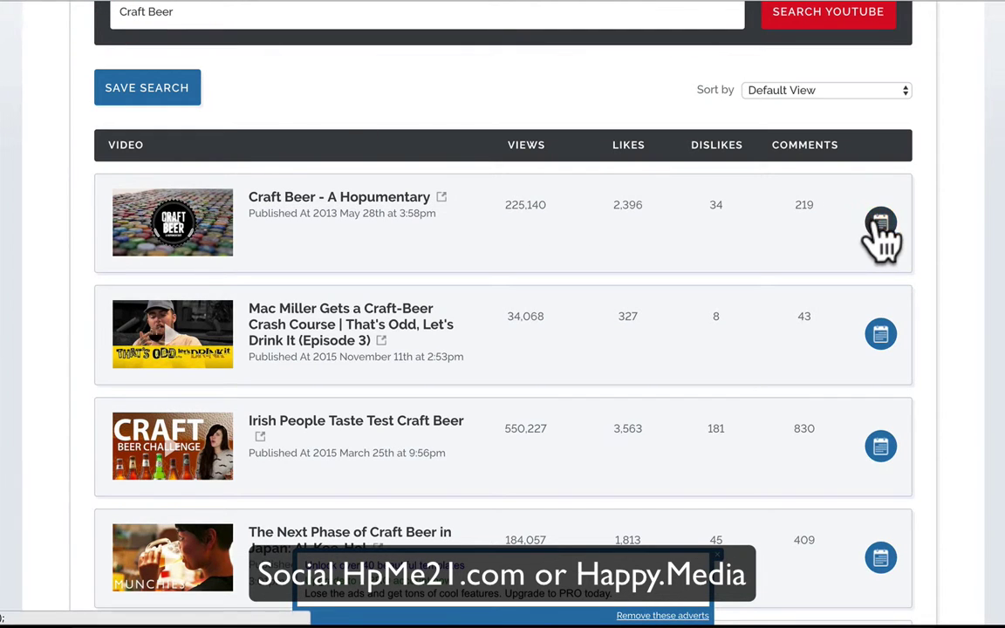
Step: Schedule the Hopumentary video for Twitter, dated 12 February 2016
{"action": "left_click", "coordinate": [880, 224]}
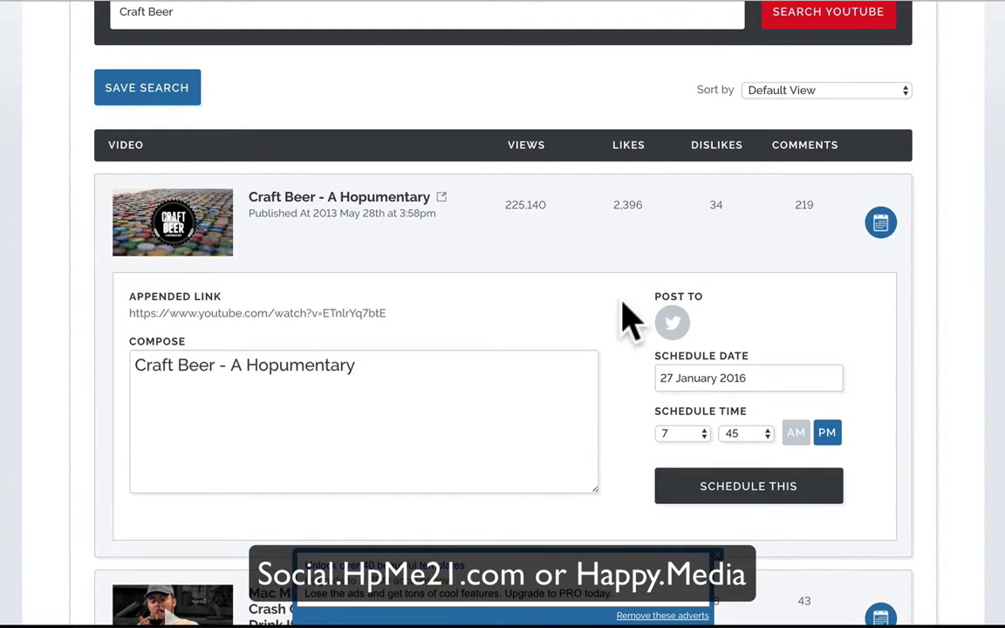
{"action": "scroll", "coordinate": [611, 331], "scroll_direction": "down", "scroll_amount": 3}
{"action": "left_click", "coordinate": [796, 196]}
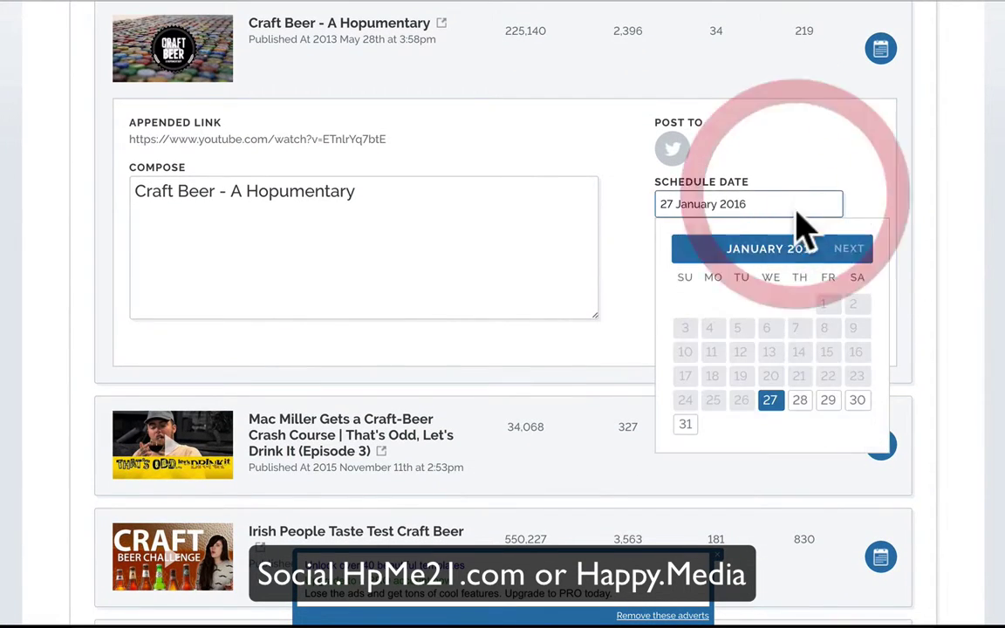
{"action": "left_click", "coordinate": [674, 152]}
{"action": "left_click", "coordinate": [755, 207]}
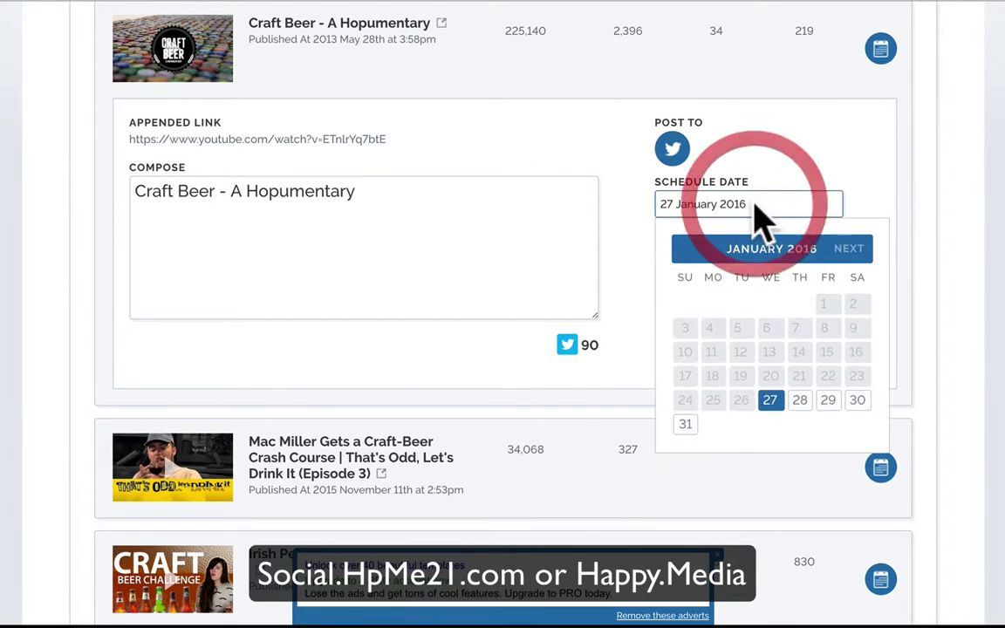
{"action": "left_click", "coordinate": [852, 251]}
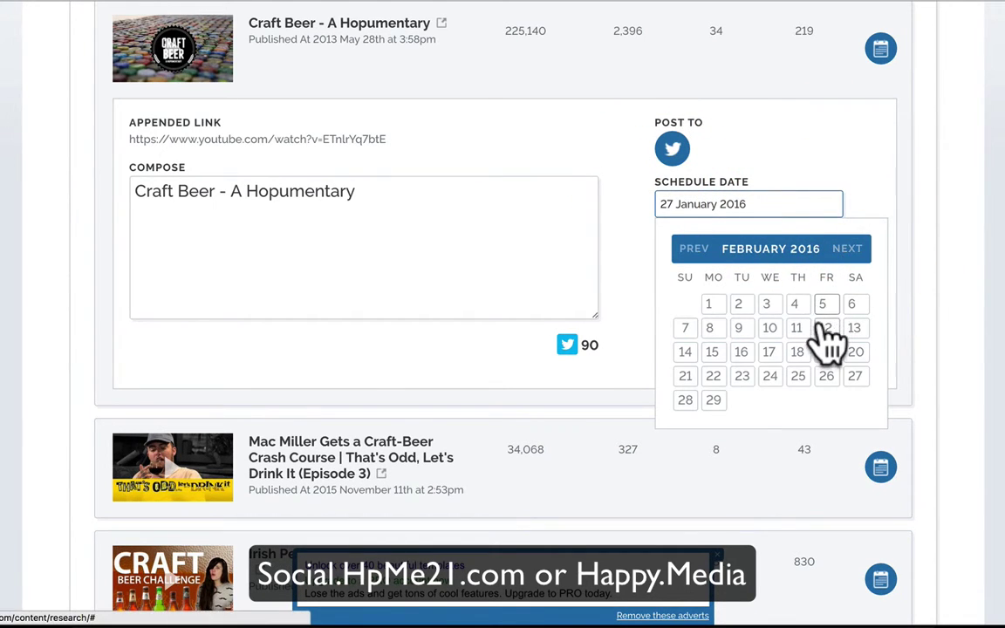
{"action": "left_click", "coordinate": [825, 329]}
Step: Set the posting time to 5:00 PM and confirm the scheduled tweet
{"action": "left_click", "coordinate": [701, 257]}
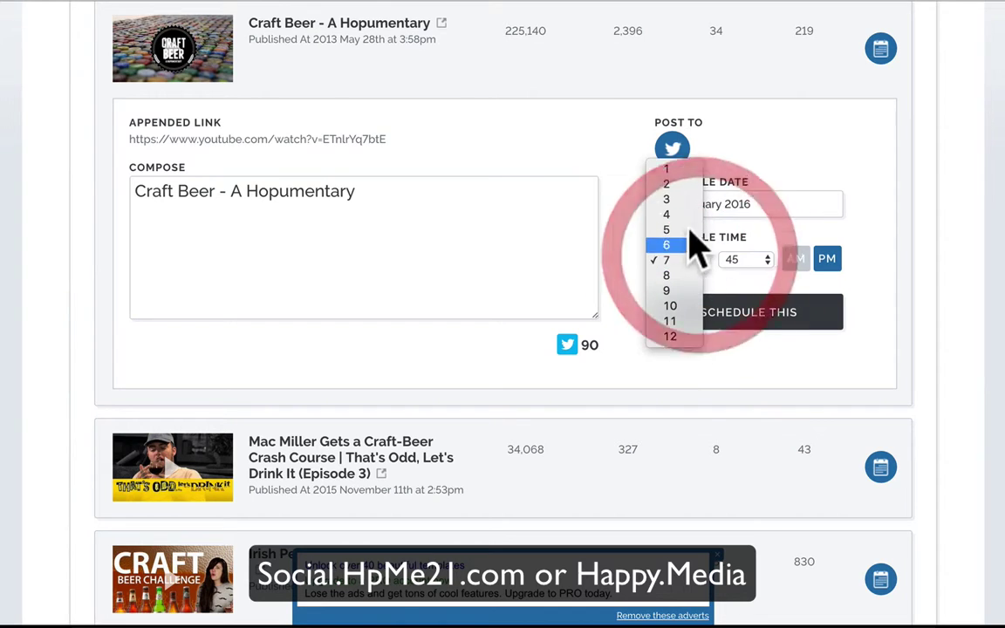
{"action": "left_click", "coordinate": [683, 229]}
{"action": "left_click", "coordinate": [737, 259]}
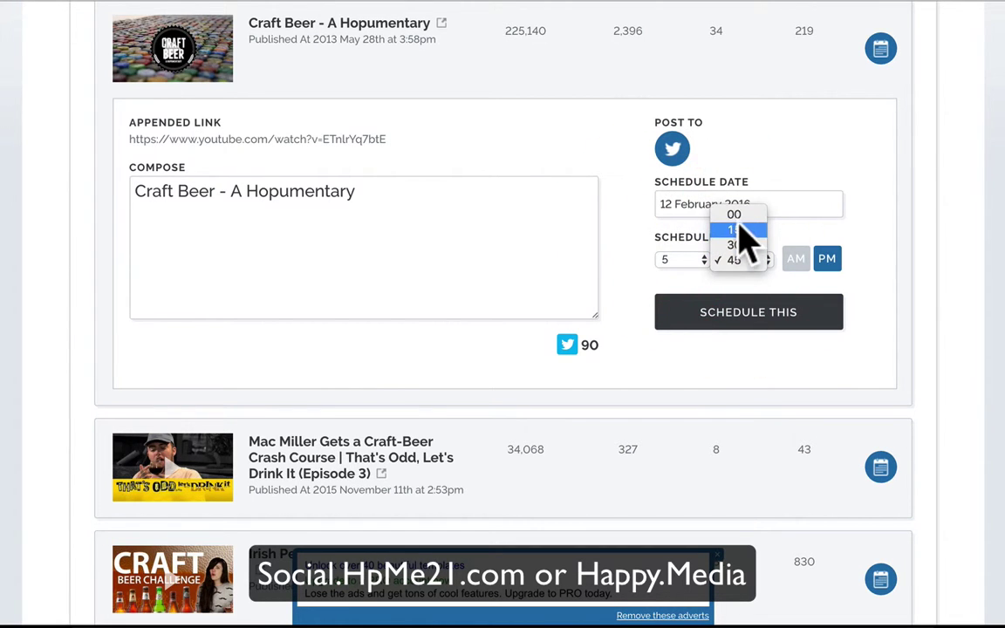
{"action": "left_click", "coordinate": [739, 216]}
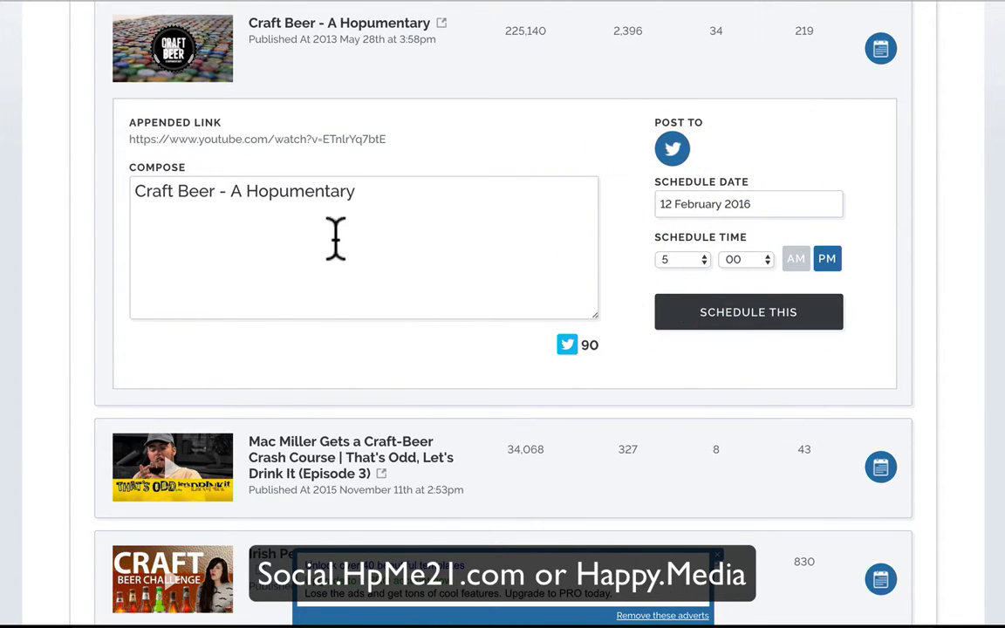
{"action": "left_click", "coordinate": [748, 331]}
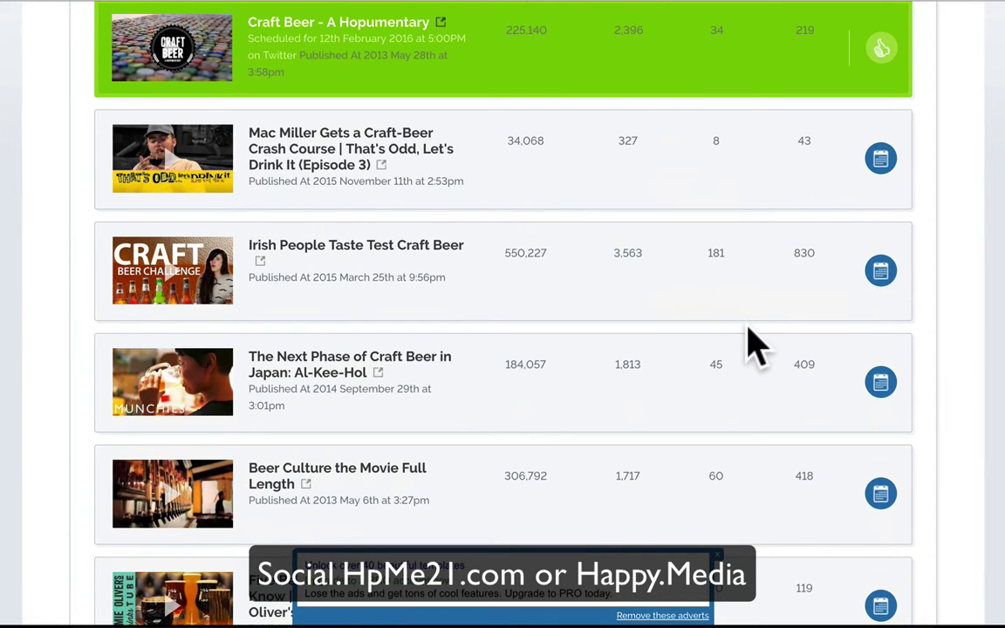
{"action": "scroll", "coordinate": [676, 261], "scroll_direction": "up", "scroll_amount": 5}
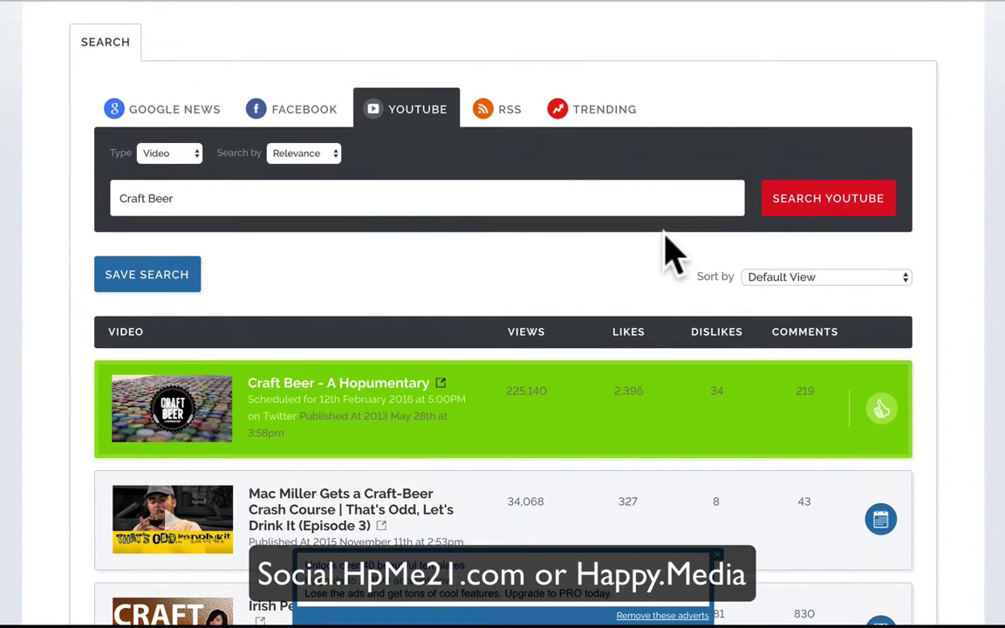
Step: Run a trending-content search on the Comedy feed and browse the results
{"action": "left_click", "coordinate": [513, 125]}
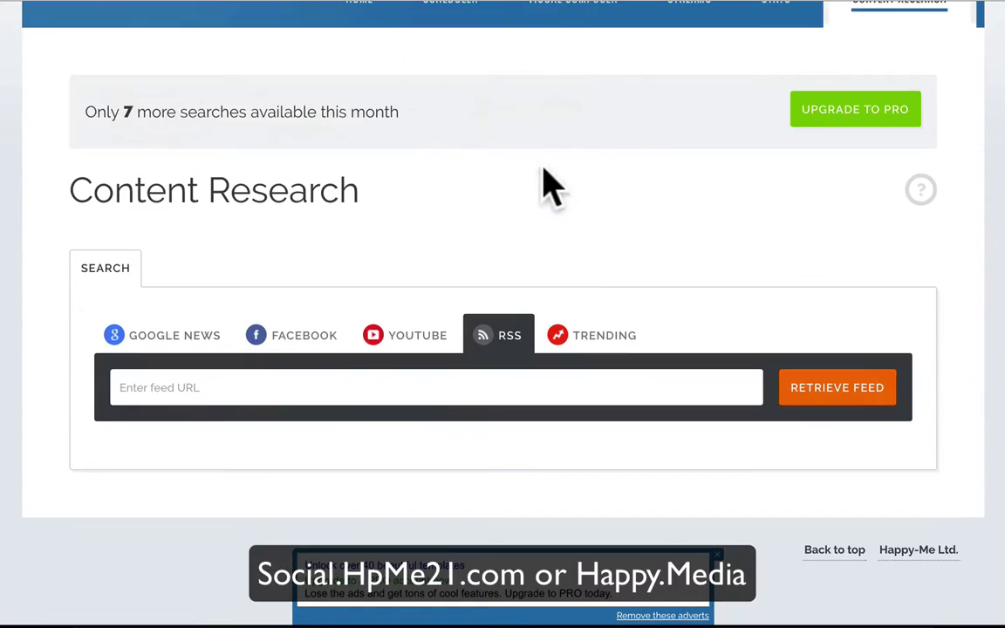
{"action": "left_click", "coordinate": [593, 351]}
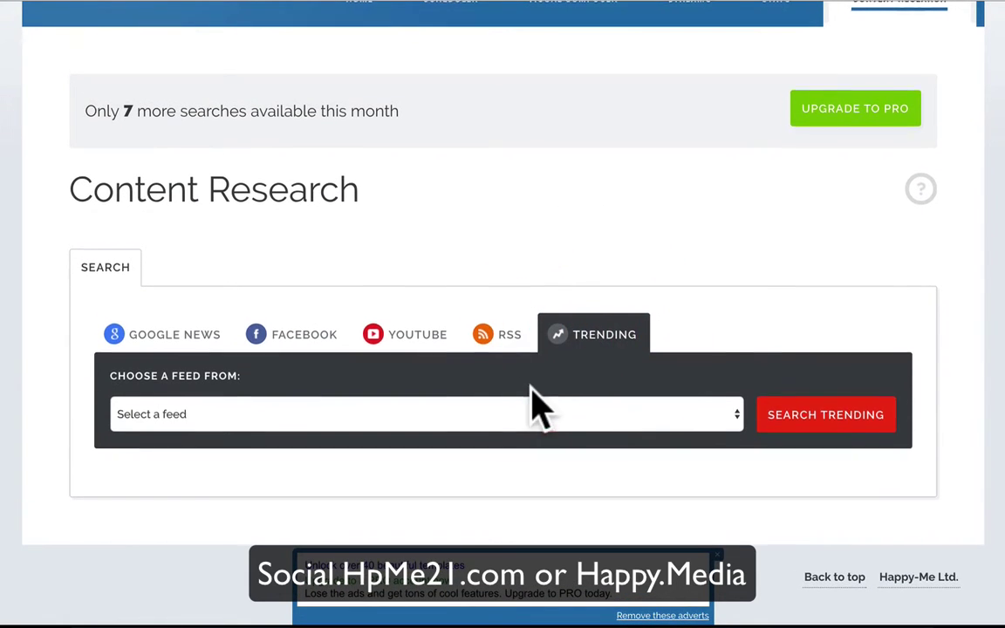
{"action": "left_click", "coordinate": [493, 393]}
{"action": "scroll", "coordinate": [493, 397], "scroll_direction": "down", "scroll_amount": 5}
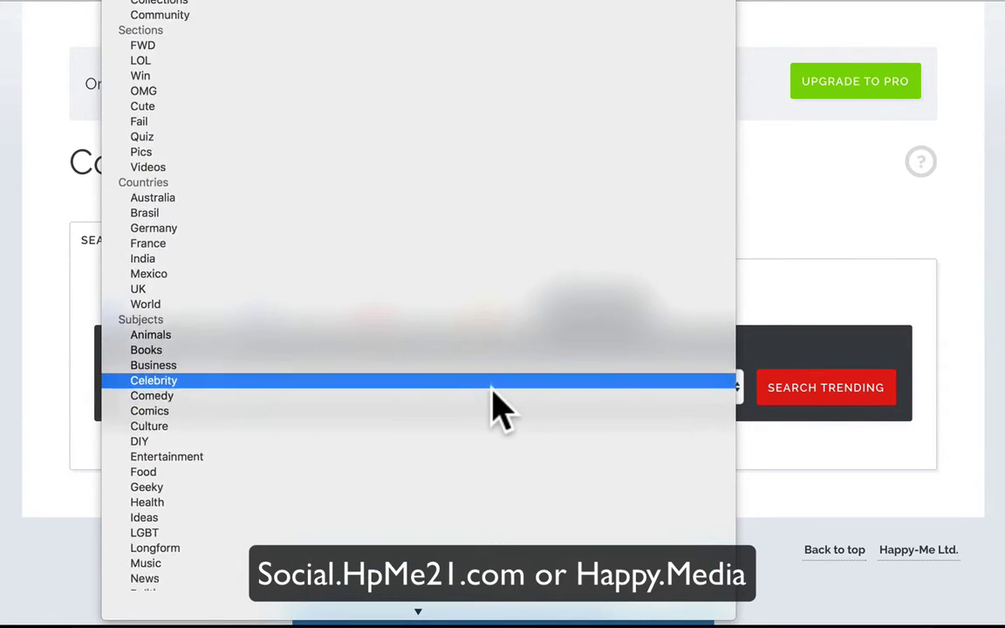
{"action": "scroll", "coordinate": [490, 332], "scroll_direction": "down", "scroll_amount": 4}
{"action": "left_click", "coordinate": [493, 289]}
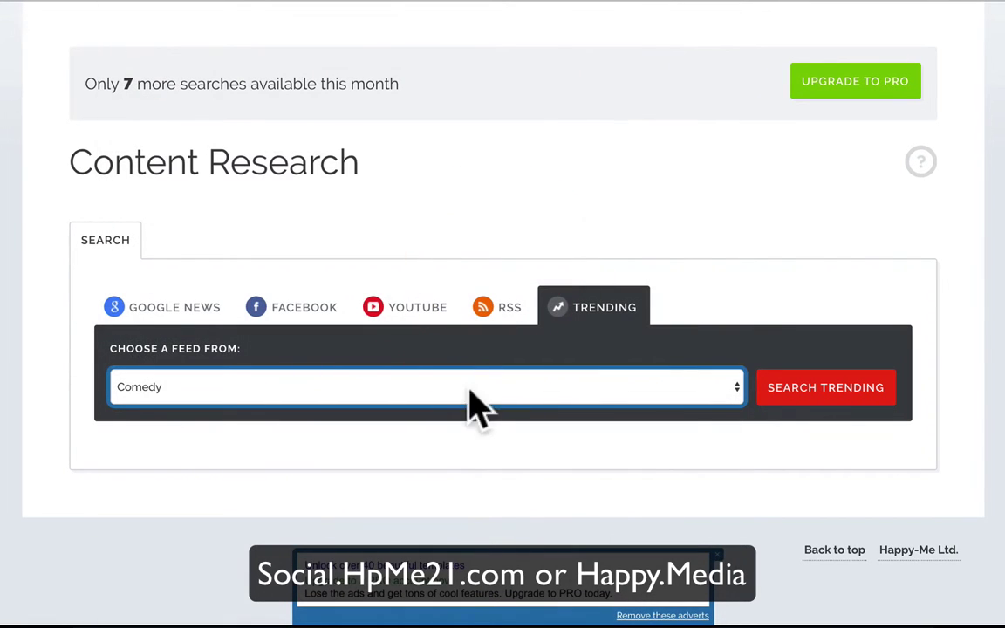
{"action": "left_click", "coordinate": [829, 406]}
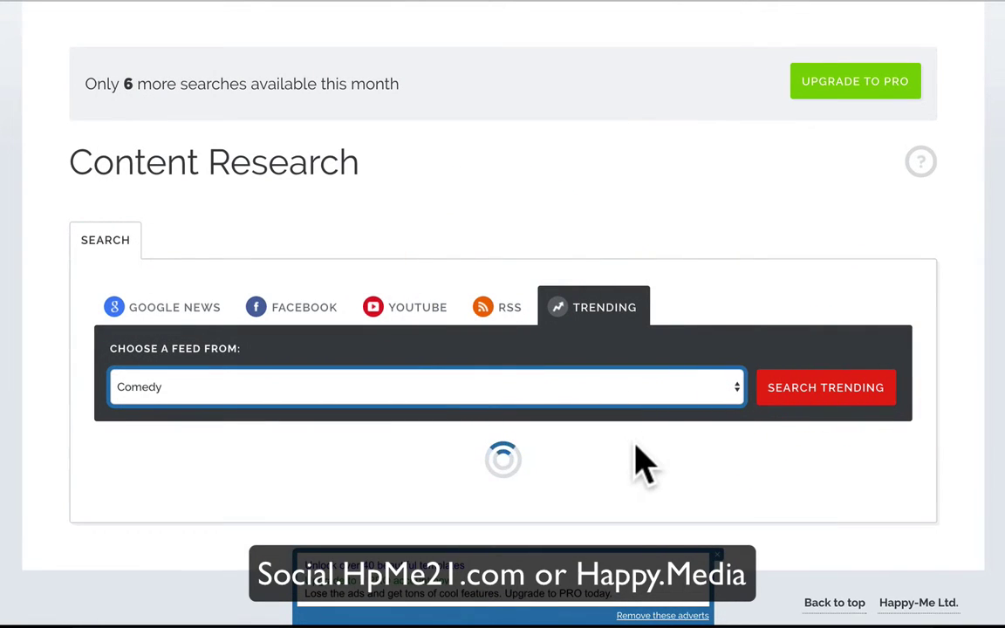
{"action": "scroll", "coordinate": [483, 444], "scroll_direction": "down", "scroll_amount": 4}
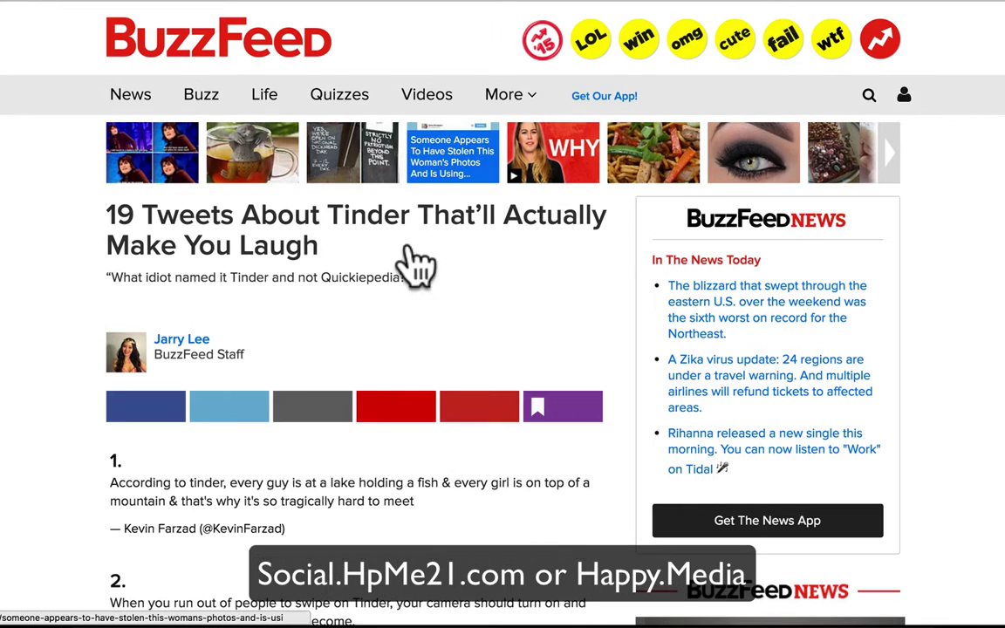
Step: Scroll up and down through the BuzzFeed article about Tinder tweets
{"action": "scroll", "coordinate": [409, 256], "scroll_direction": "down", "scroll_amount": 3}
{"action": "scroll", "coordinate": [417, 272], "scroll_direction": "down", "scroll_amount": 4}
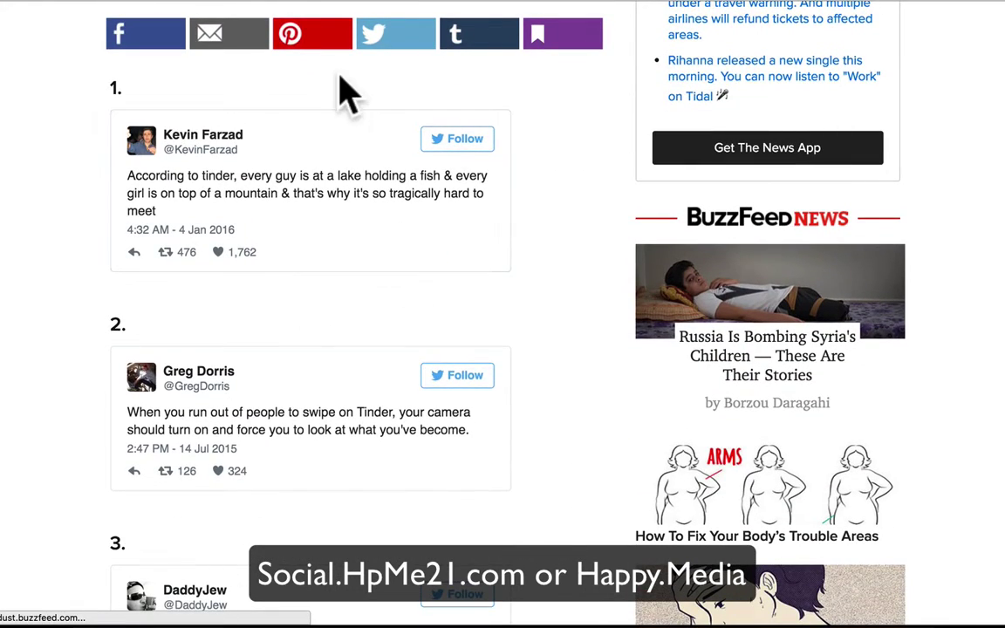
{"action": "scroll", "coordinate": [352, 337], "scroll_direction": "down", "scroll_amount": 5}
{"action": "scroll", "coordinate": [358, 316], "scroll_direction": "down", "scroll_amount": 3}
{"action": "scroll", "coordinate": [358, 315], "scroll_direction": "up", "scroll_amount": 10}
{"action": "scroll", "coordinate": [358, 314], "scroll_direction": "up", "scroll_amount": 5}
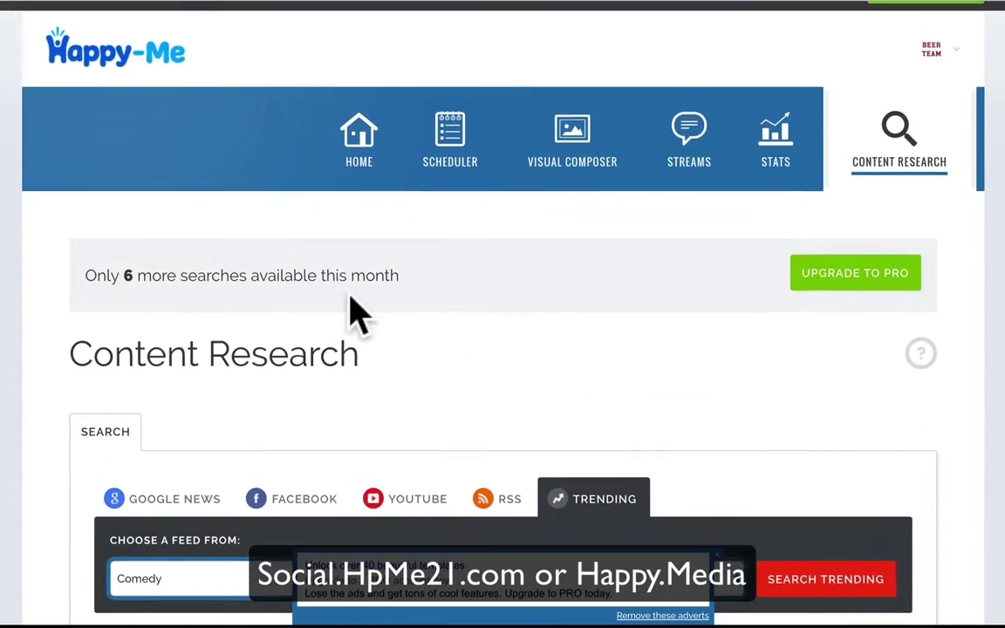
{"action": "scroll", "coordinate": [359, 314], "scroll_direction": "down", "scroll_amount": 2}
{"action": "scroll", "coordinate": [359, 288], "scroll_direction": "up", "scroll_amount": 4}
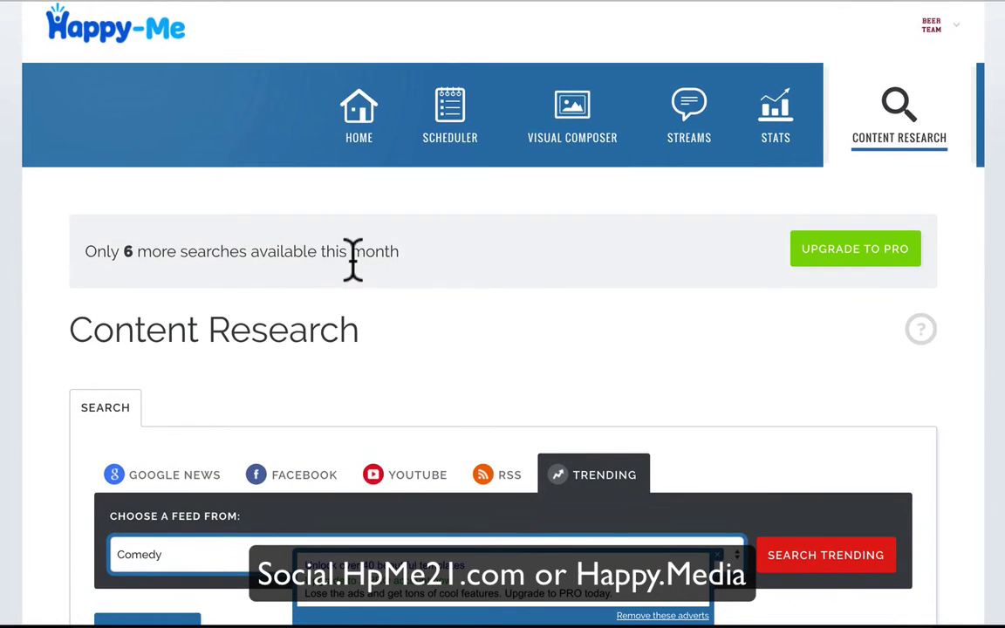
{"action": "scroll", "coordinate": [538, 336], "scroll_direction": "down", "scroll_amount": 3}
{"action": "scroll", "coordinate": [365, 224], "scroll_direction": "up", "scroll_amount": 4}
Step: Return to the Dashboard and review the Next Scheduled Content list of upcoming Twitter posts
{"action": "left_click", "coordinate": [355, 122]}
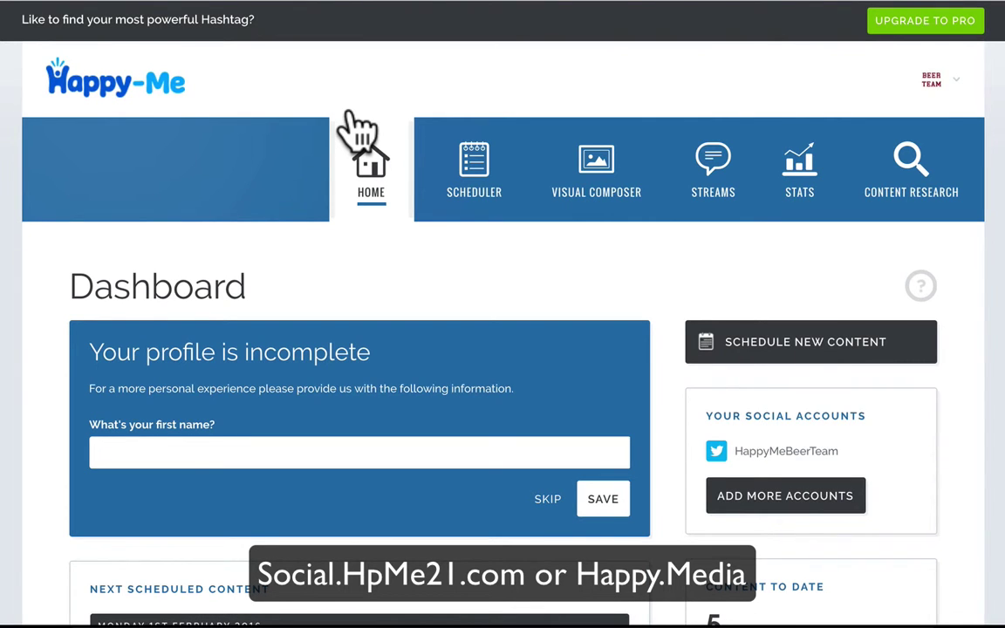
{"action": "scroll", "coordinate": [437, 247], "scroll_direction": "down", "scroll_amount": 6}
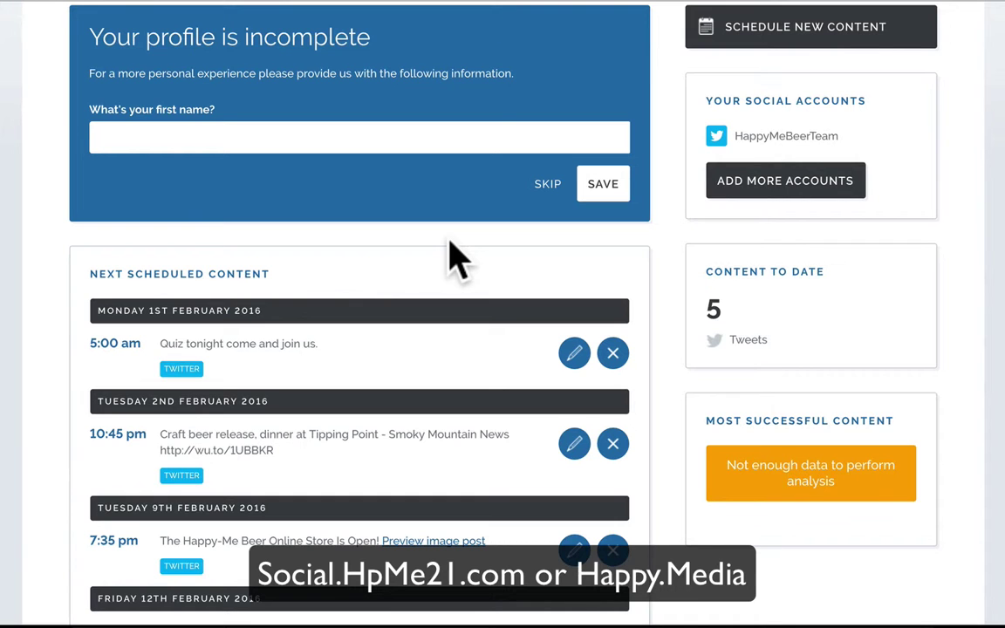
{"action": "scroll", "coordinate": [483, 113], "scroll_direction": "up", "scroll_amount": 4}
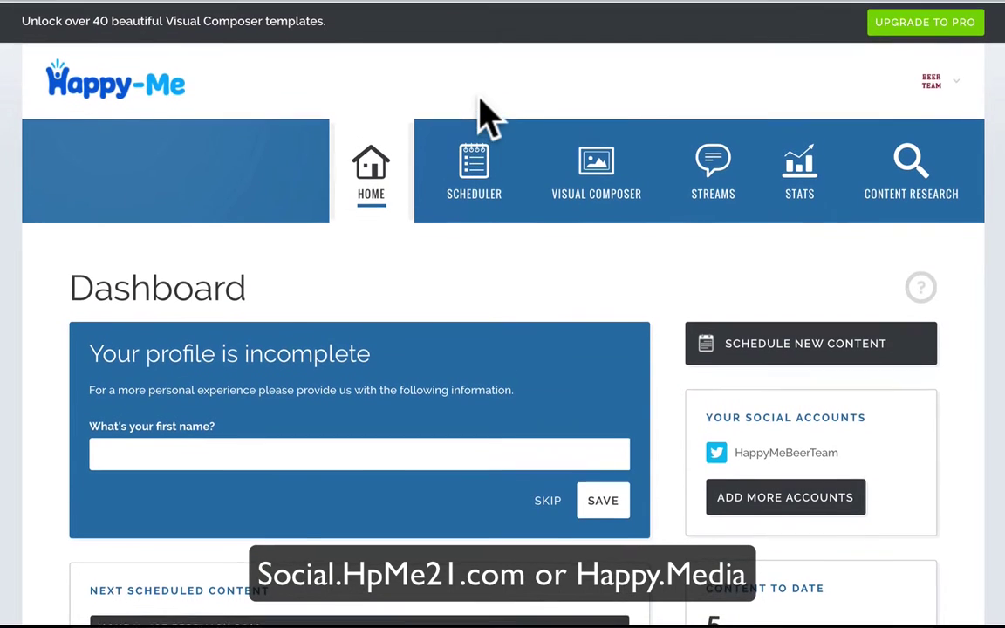
{"action": "left_click", "coordinate": [581, 135]}
{"action": "scroll", "coordinate": [410, 404], "scroll_direction": "down", "scroll_amount": 6}
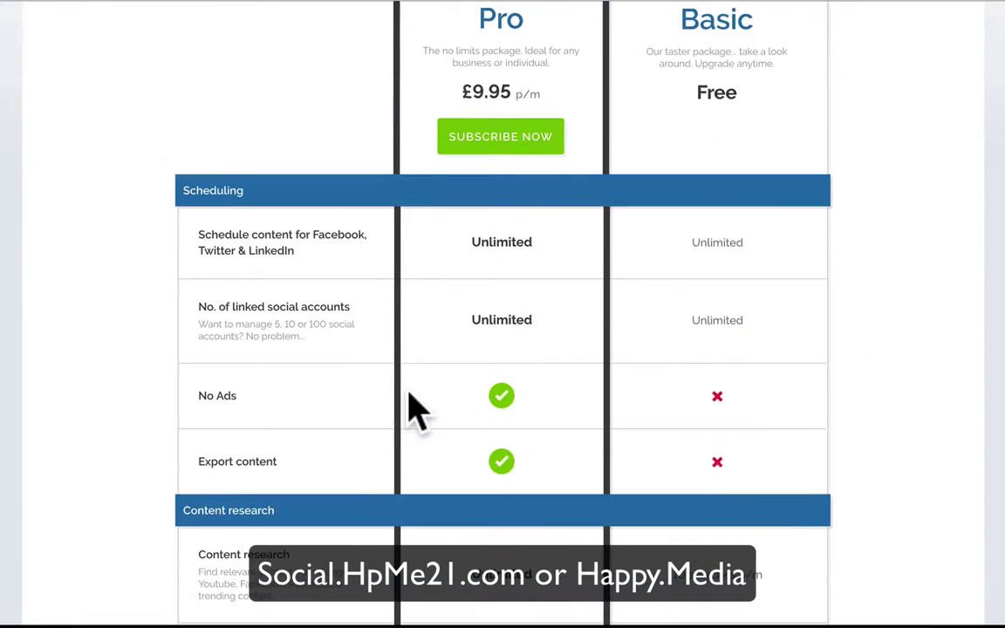
{"action": "scroll", "coordinate": [410, 404], "scroll_direction": "up", "scroll_amount": 1}
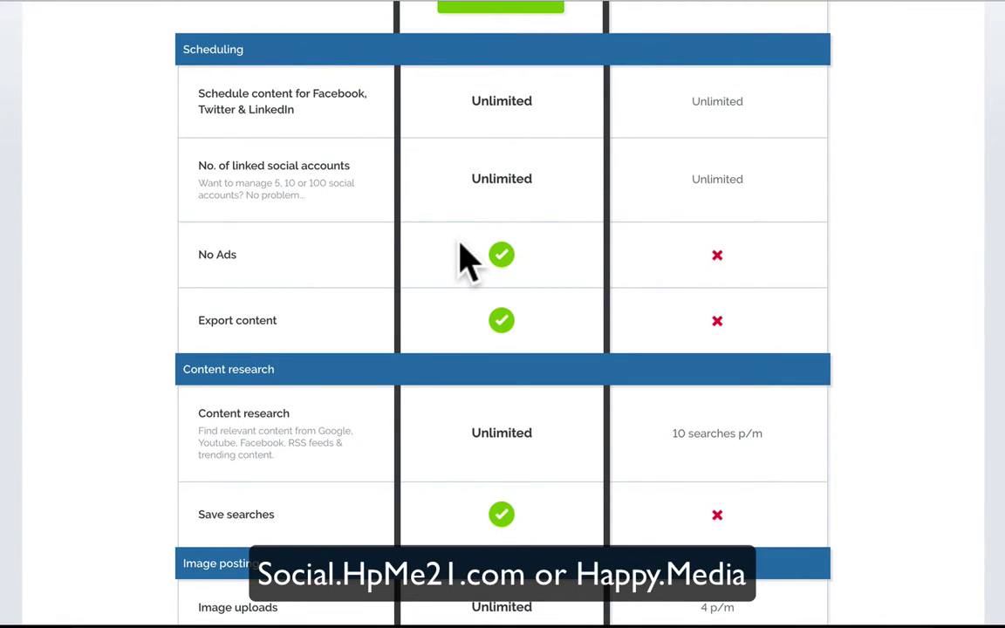
{"action": "scroll", "coordinate": [469, 260], "scroll_direction": "down", "scroll_amount": 4}
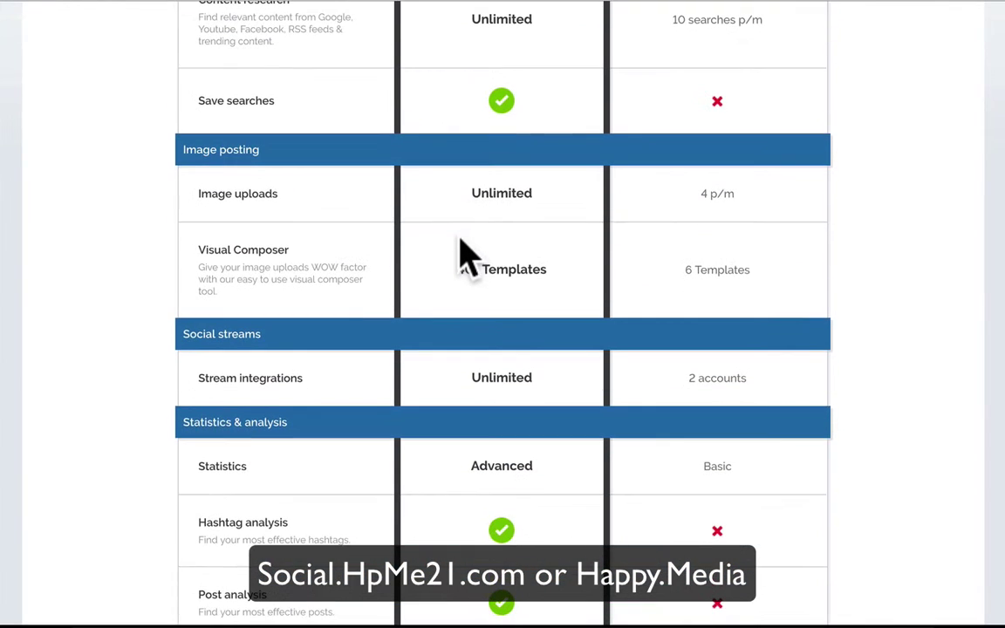
{"action": "scroll", "coordinate": [521, 292], "scroll_direction": "down", "scroll_amount": 3}
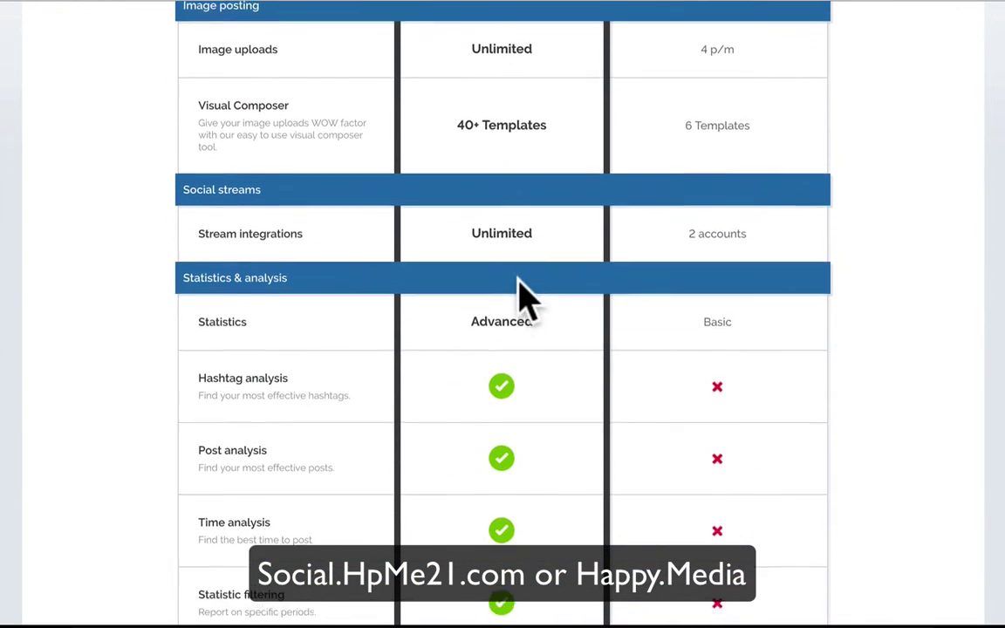
{"action": "scroll", "coordinate": [521, 298], "scroll_direction": "down", "scroll_amount": 3}
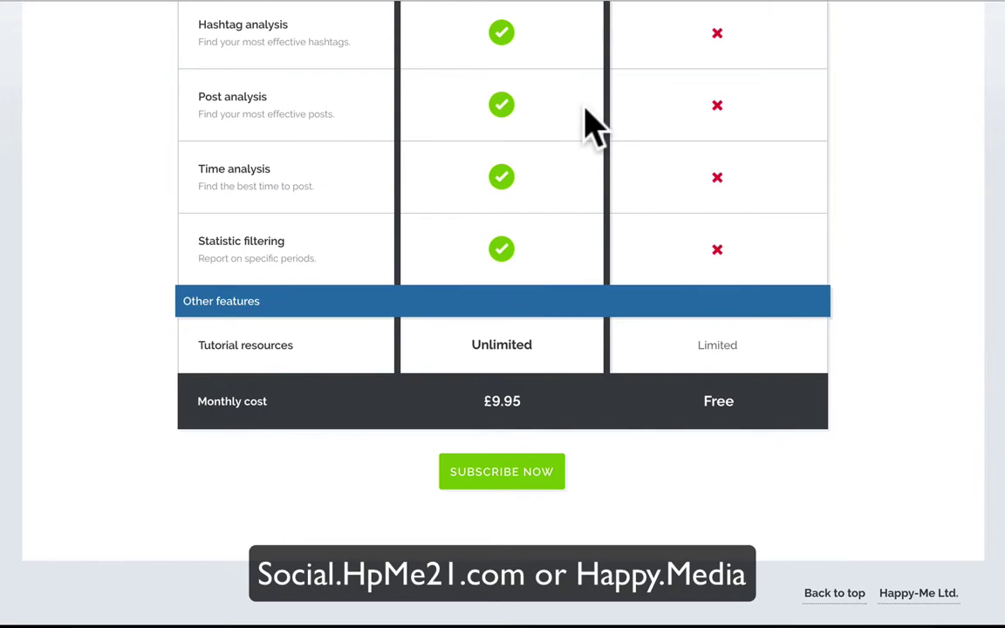
{"action": "scroll", "coordinate": [588, 123], "scroll_direction": "up", "scroll_amount": 1}
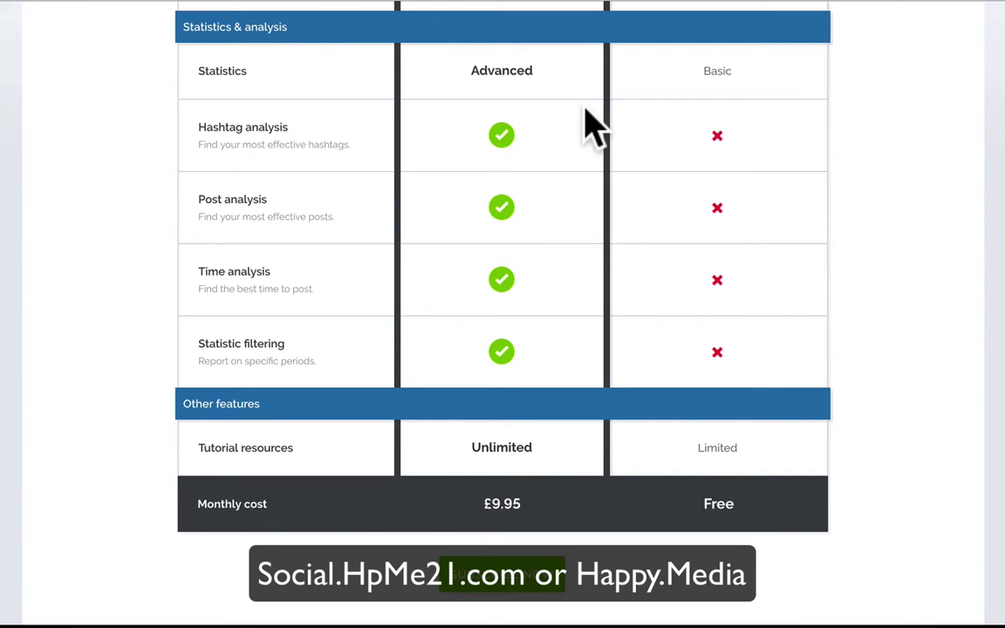
{"action": "scroll", "coordinate": [593, 126], "scroll_direction": "up", "scroll_amount": 10}
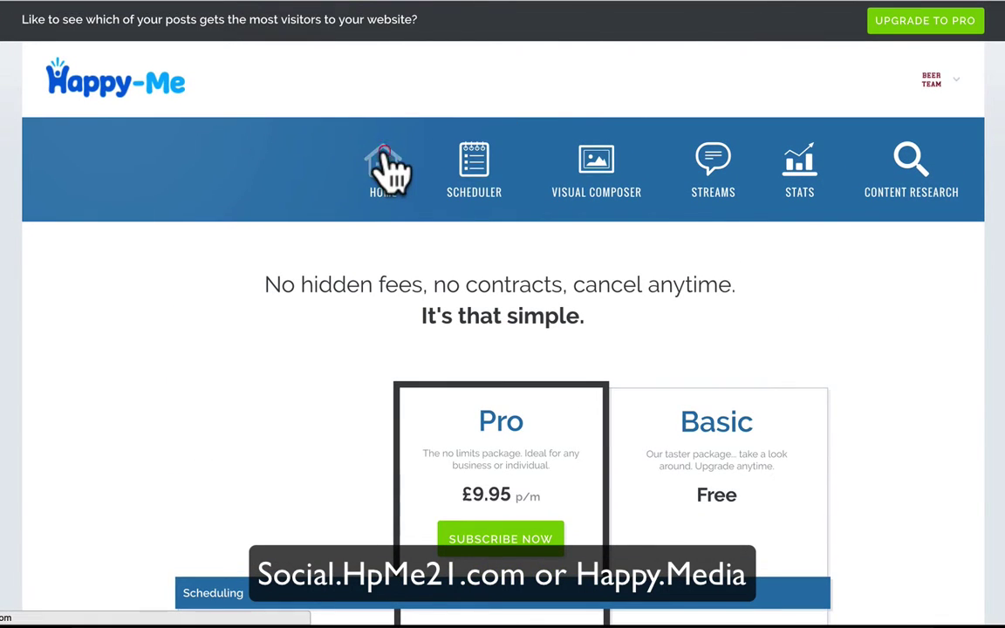
{"action": "left_click", "coordinate": [384, 166]}
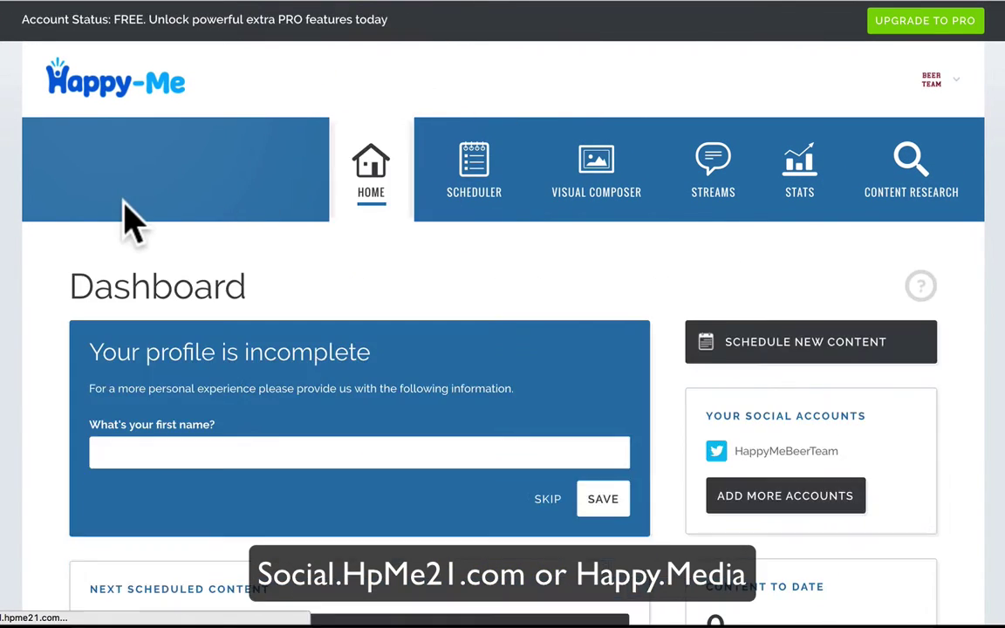